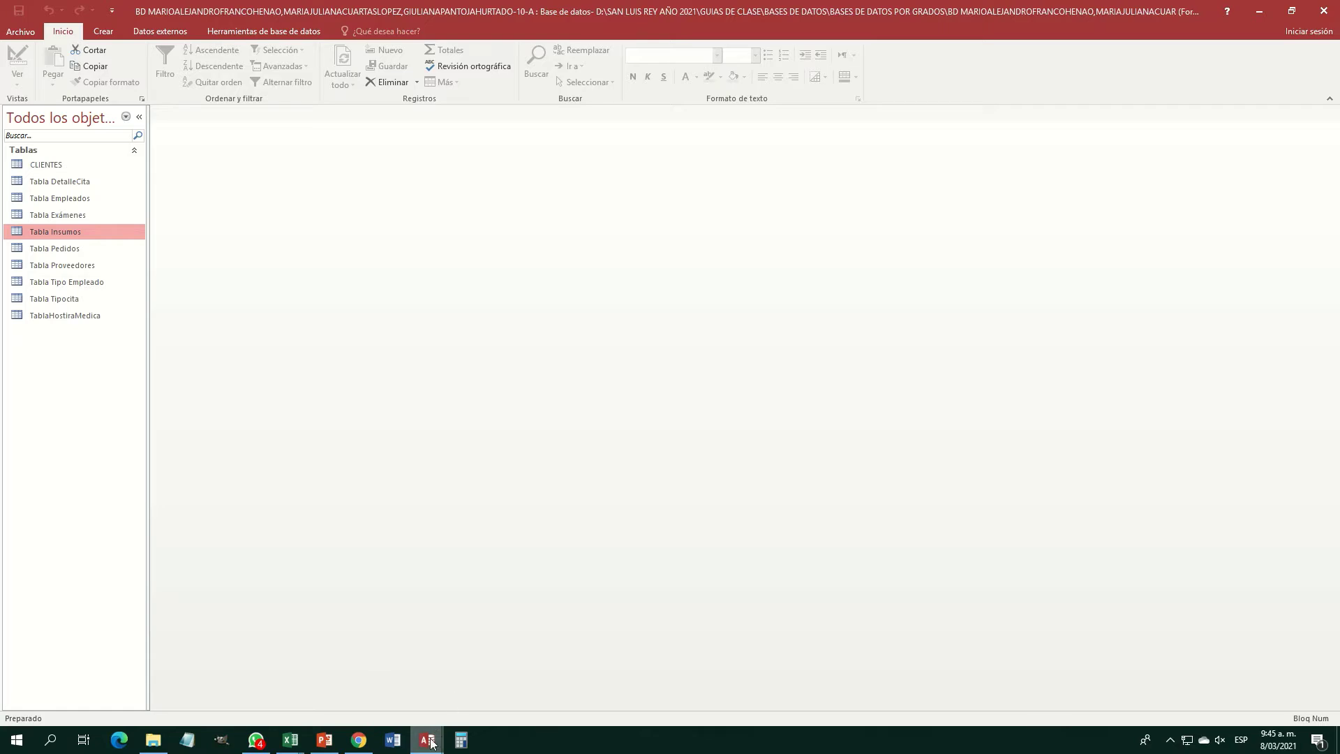
Switch to the Access database window that contains Tabla Exámenes and TablaHostiraMedica, among the three open databases.
mouse_move(438, 732)
mouse_move(395, 691)
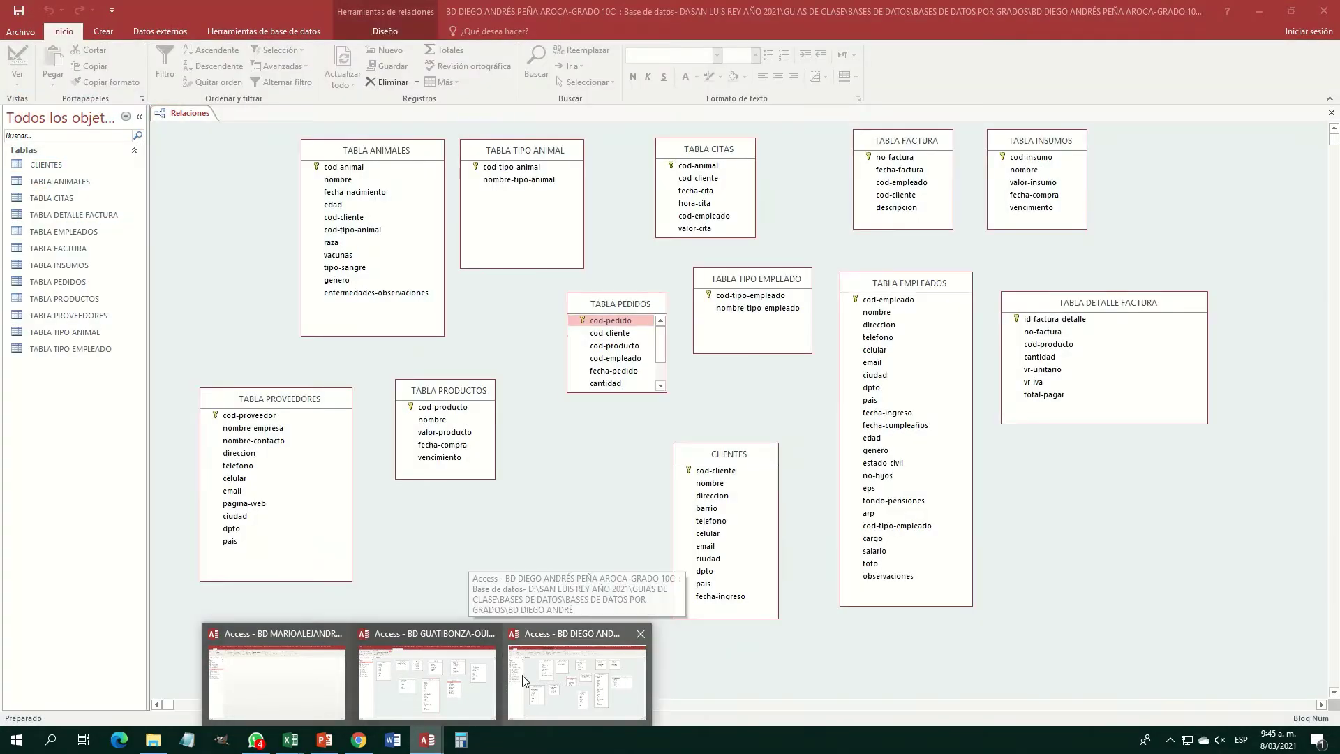
mouse_move(258, 673)
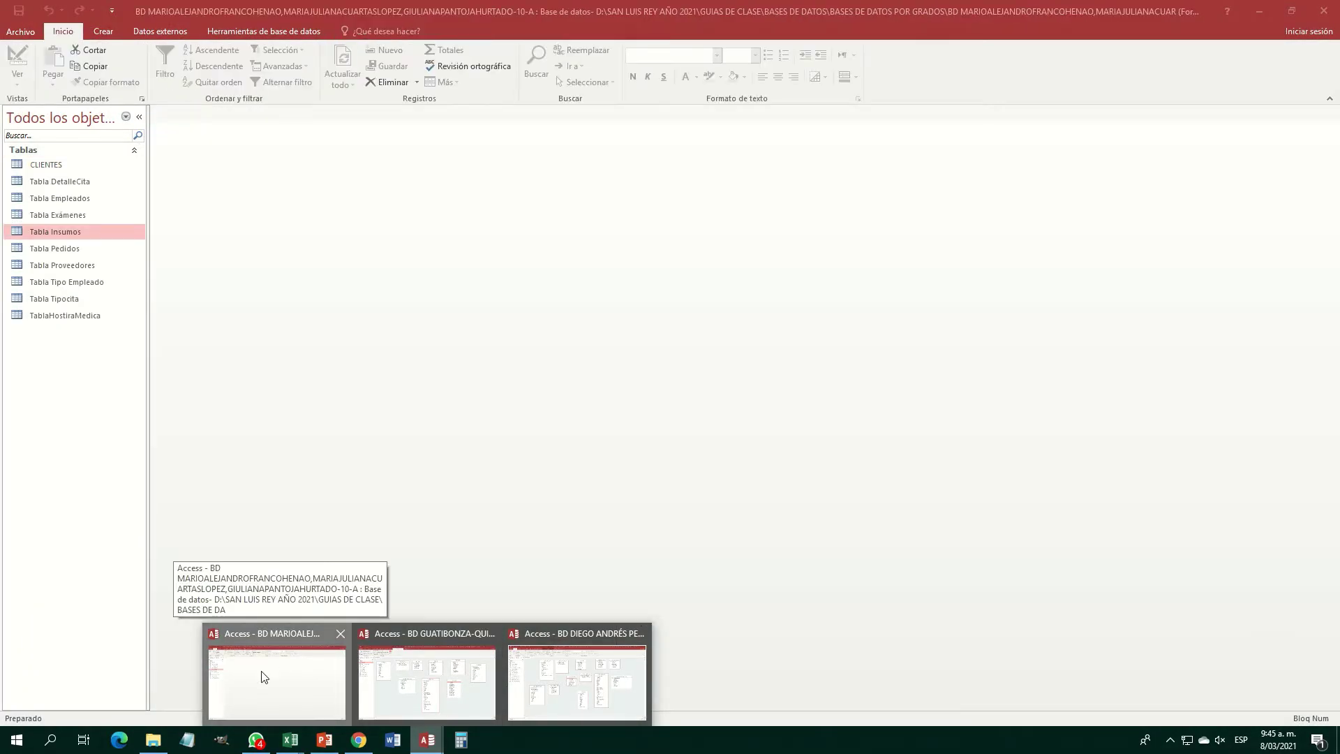
left_click(263, 676)
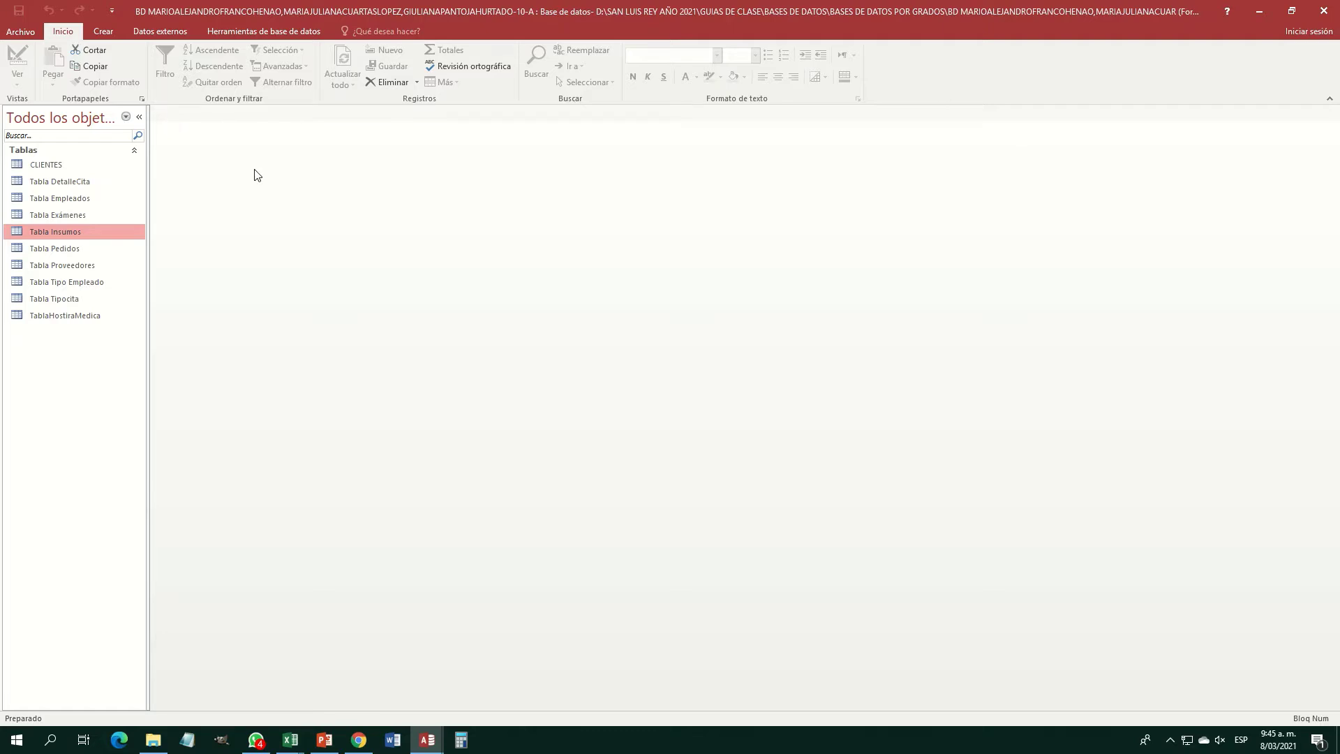
Examine the CLIENTES table's fields and primary key in Design view, and close the table.
left_click(43, 166)
right_click(44, 166)
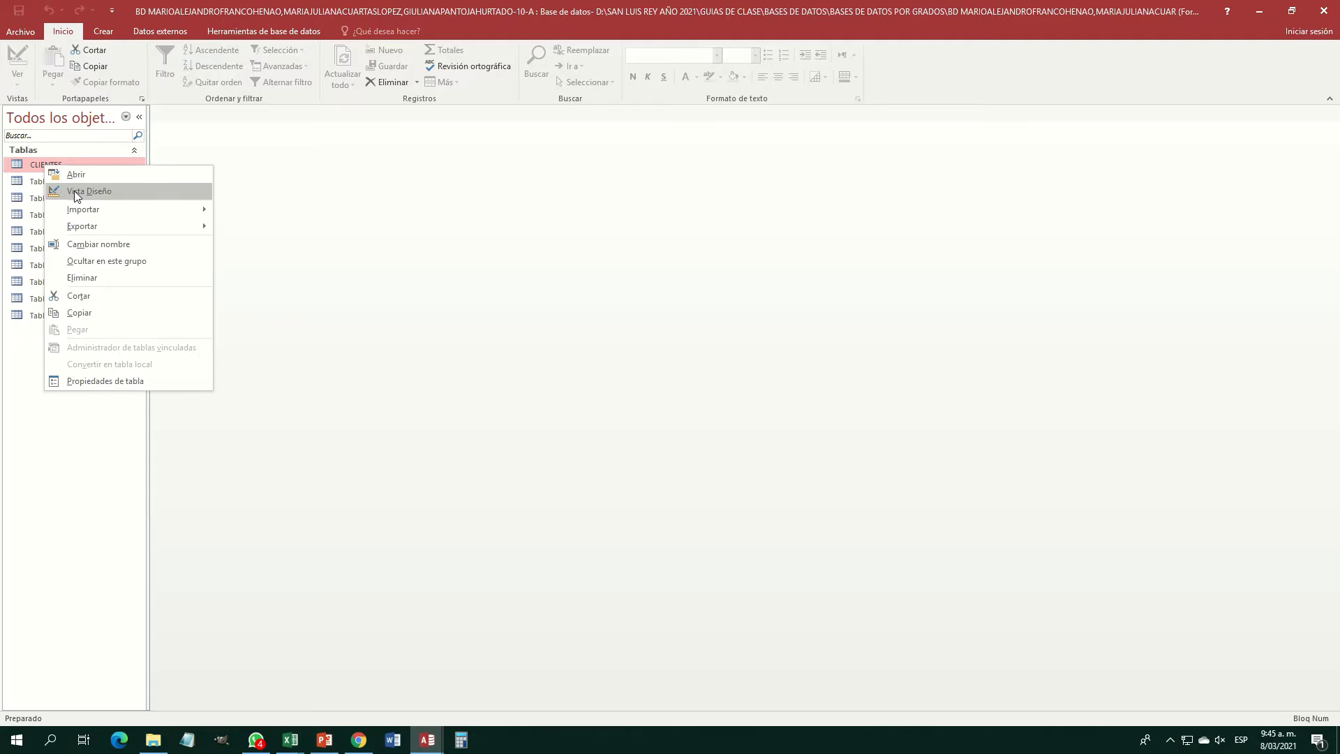
left_click(74, 190)
left_click(237, 143)
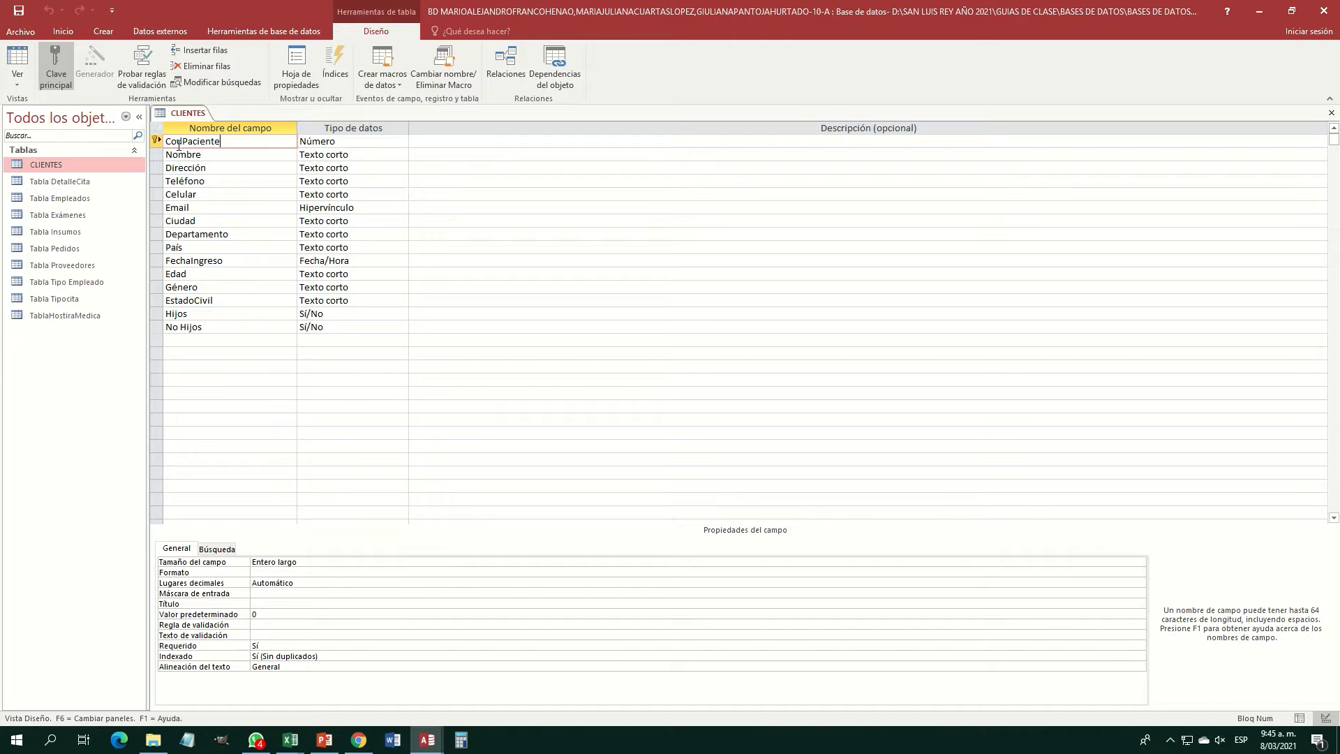
left_click(1333, 114)
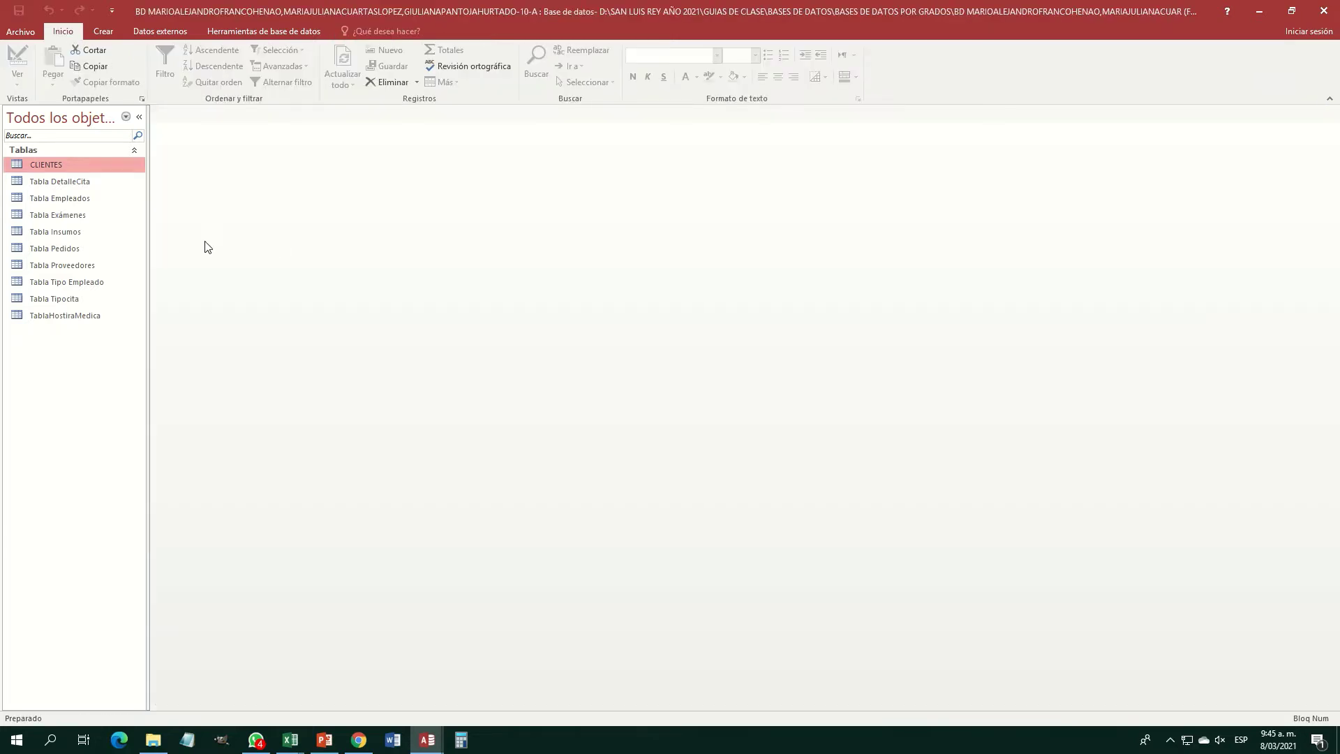
Examine the fields and data types of Tabla Exámenes in Design view, and close the table.
left_click(55, 212)
right_click(54, 213)
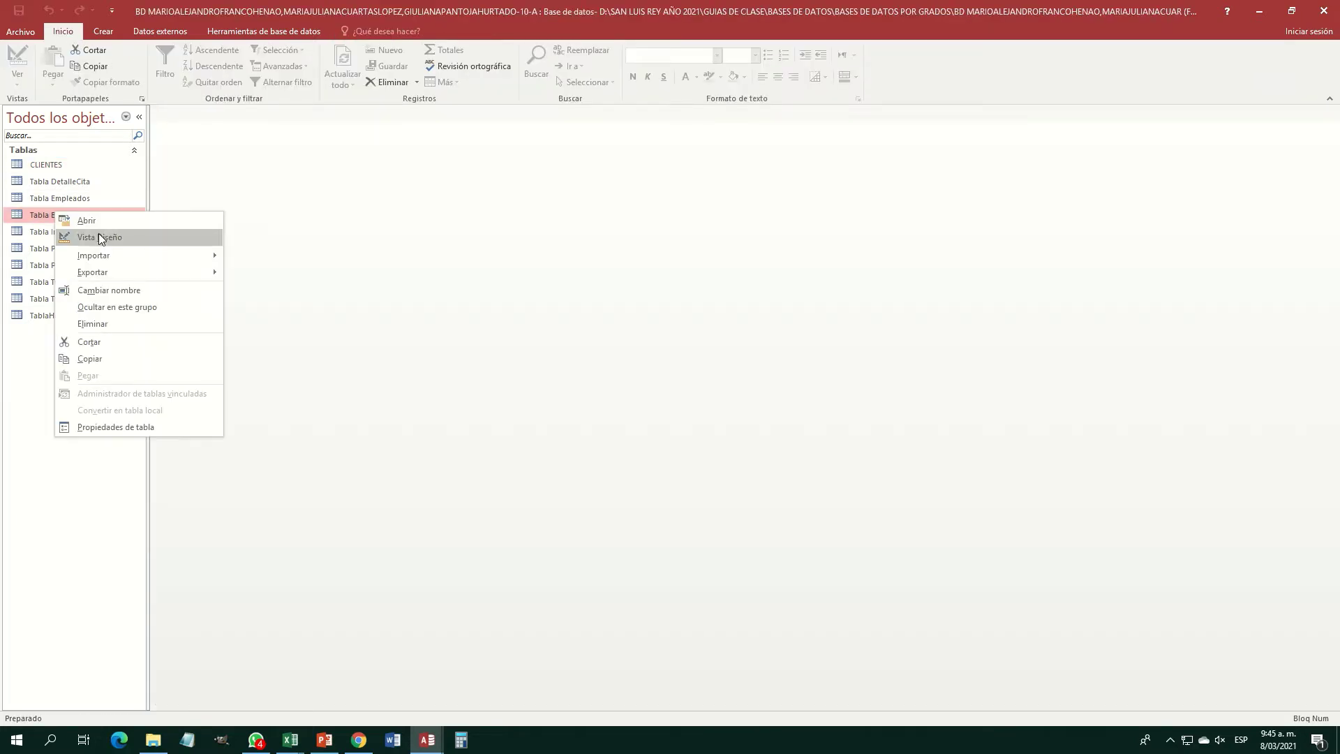
left_click(99, 237)
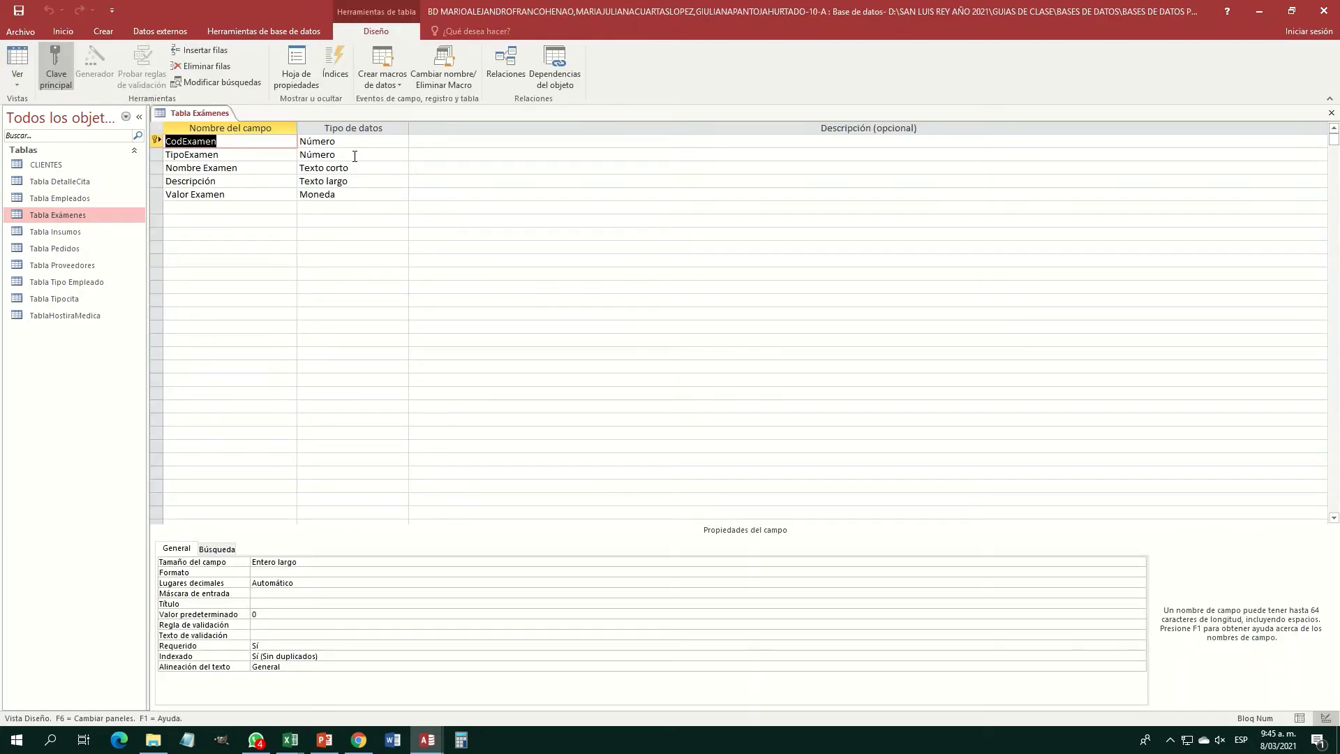
key("Tab")
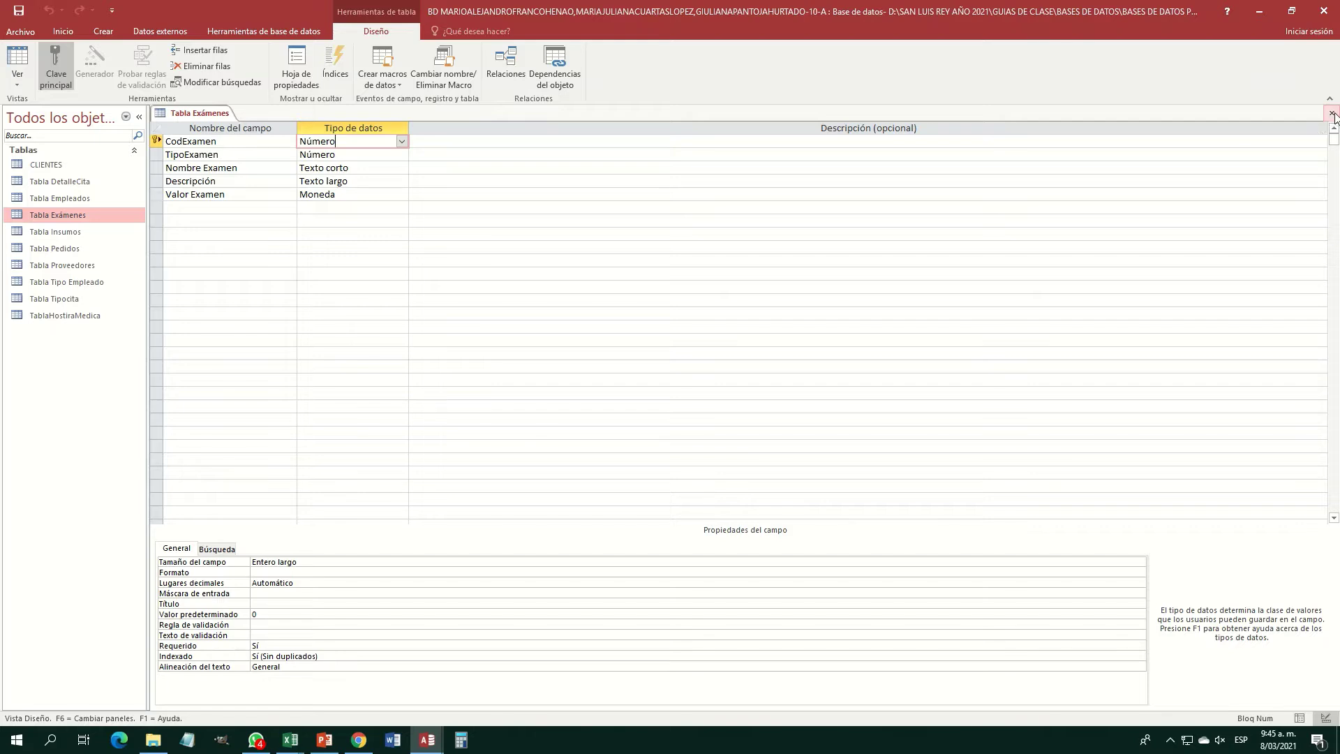
left_click(1330, 114)
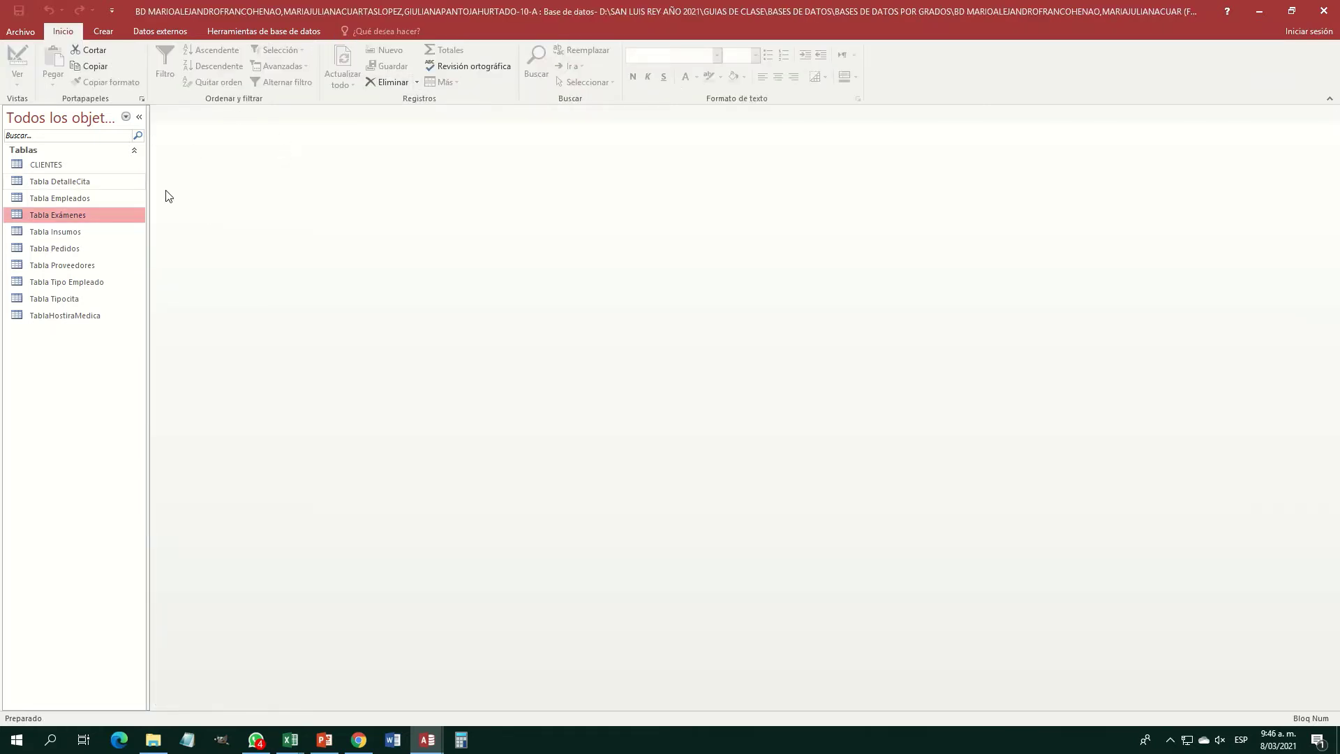
Open the database's Relationships window and add all listed tables, from CLIENTES to TablaHostiraMedica.
left_click(255, 34)
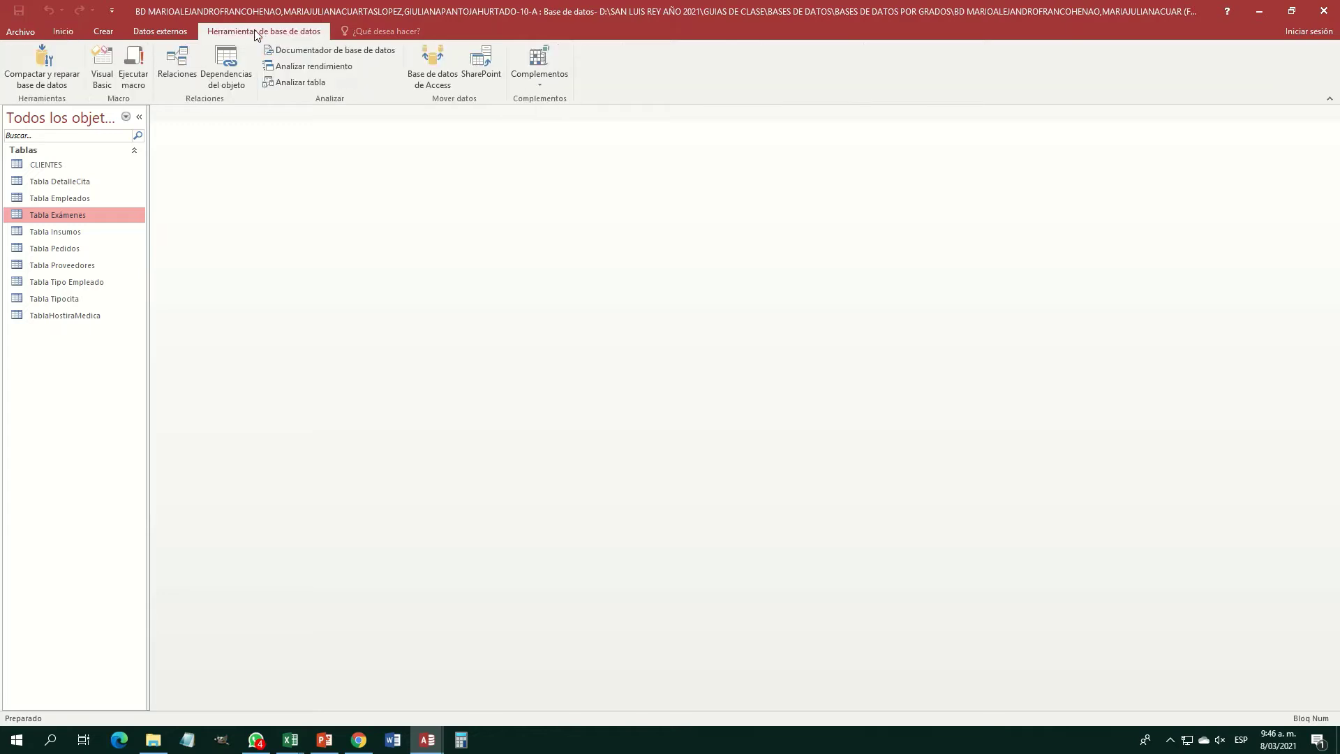
left_click(177, 74)
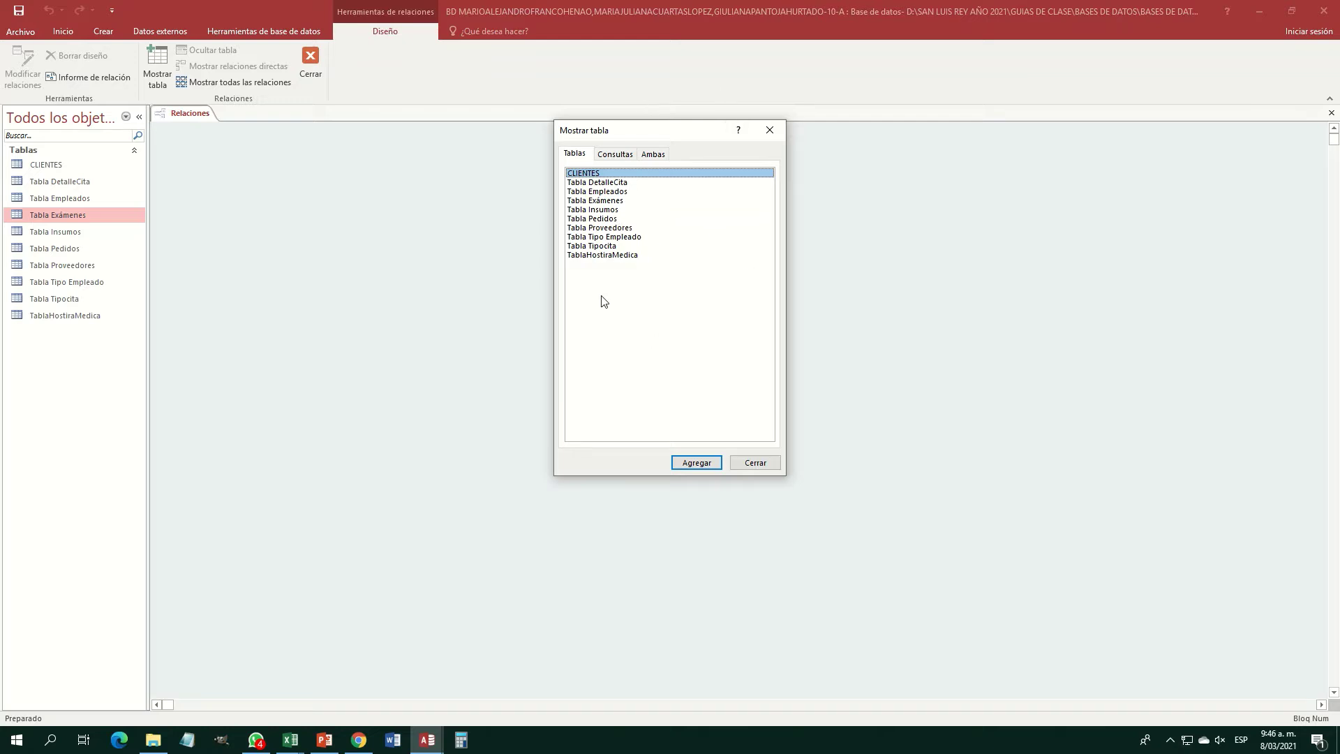
left_click(646, 314)
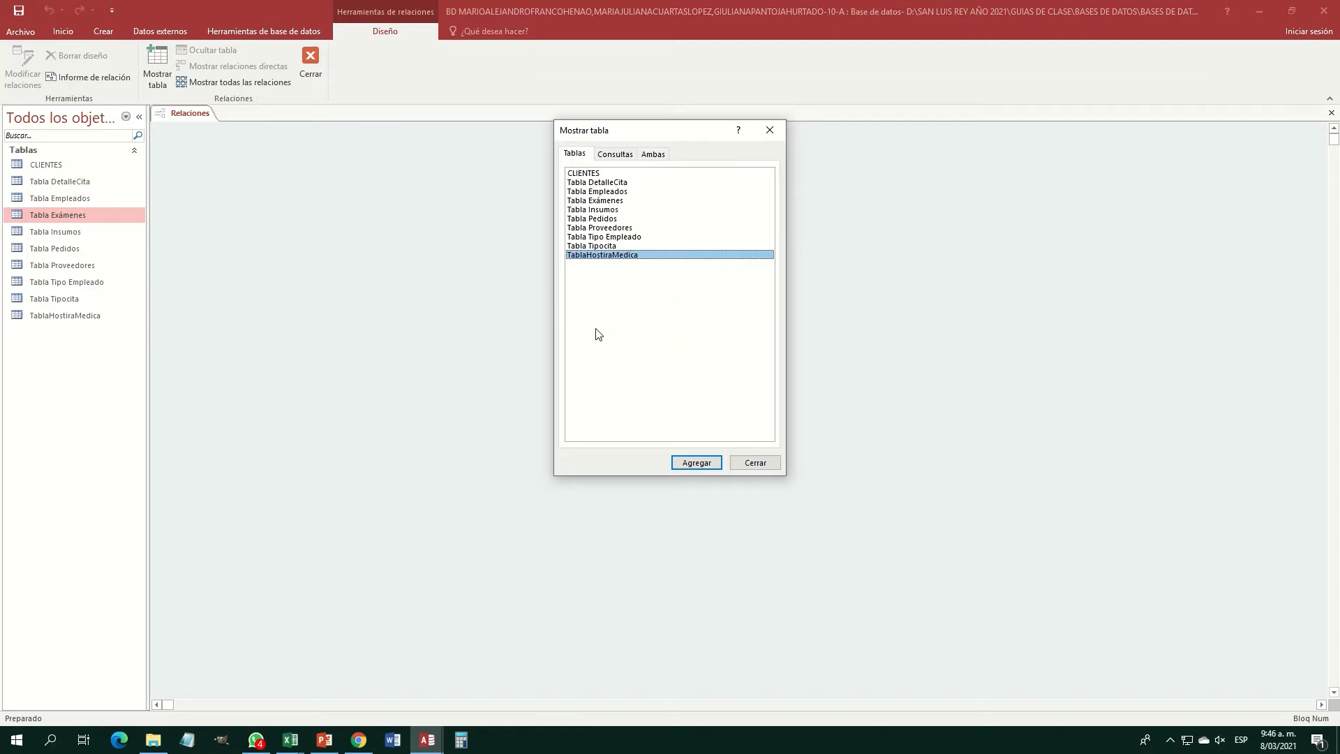
left_click_drag(595, 332, 651, 174)
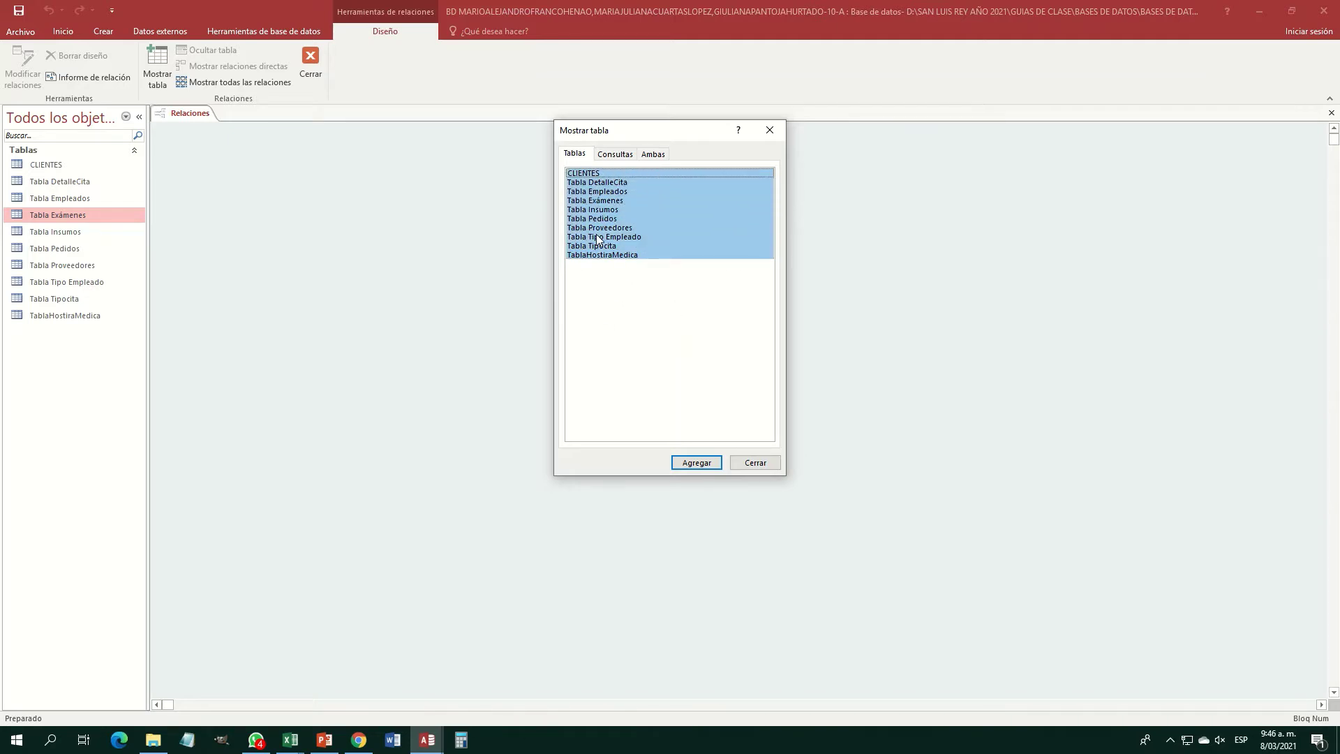
left_click(705, 463)
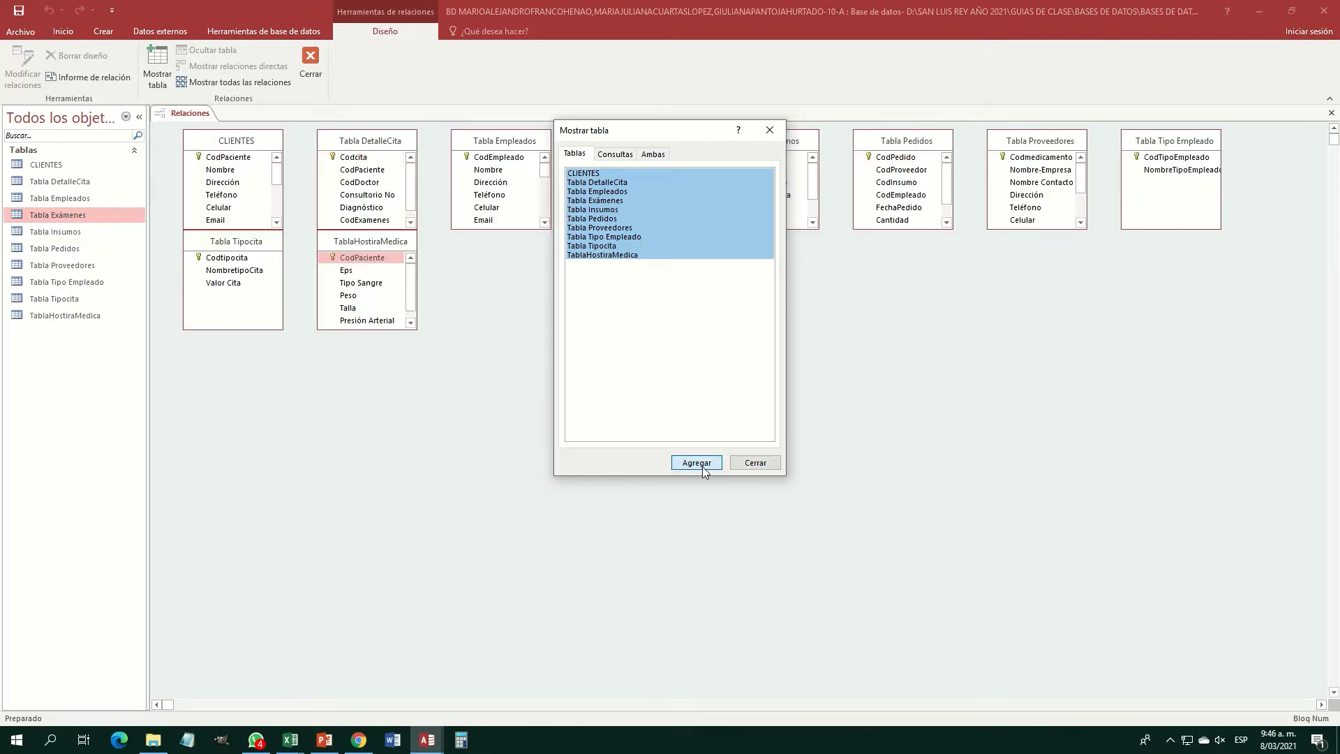
left_click(753, 464)
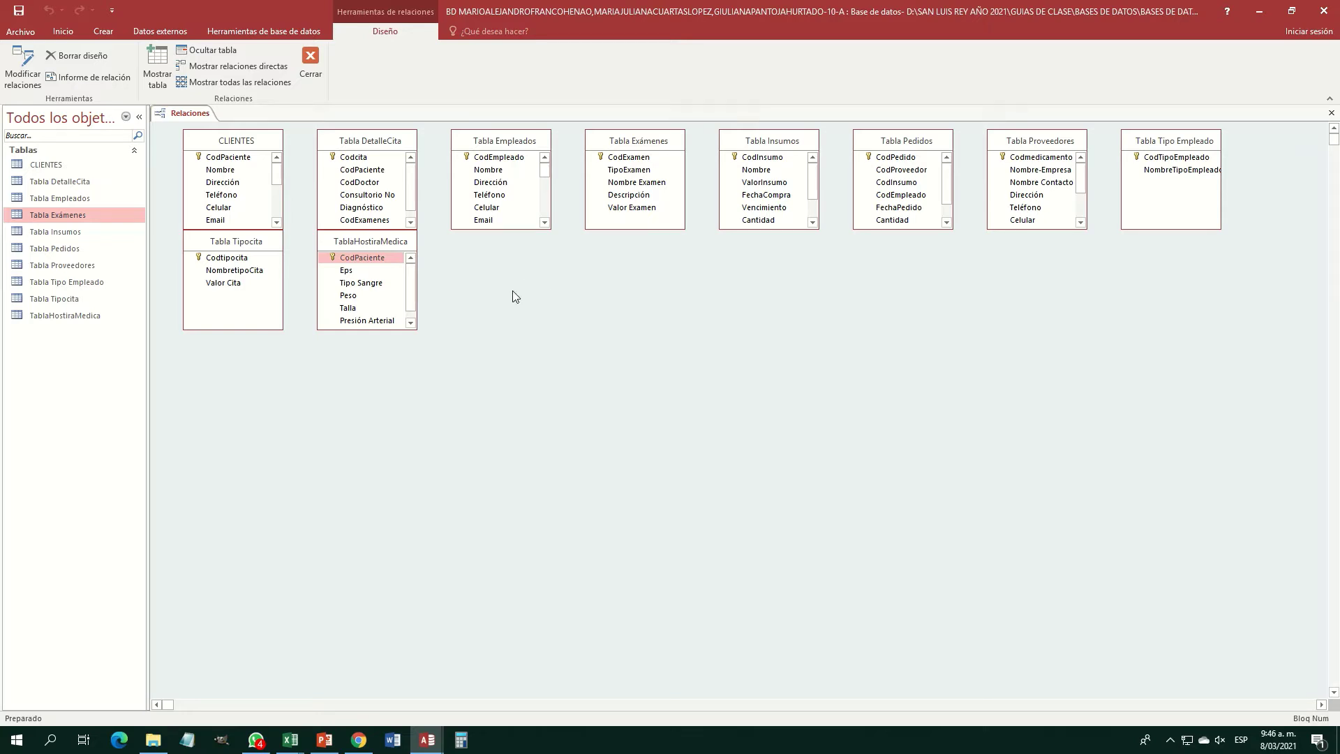
Add Tabla Insumos a second time to the relationships diagram and remove the duplicate.
left_click(156, 65)
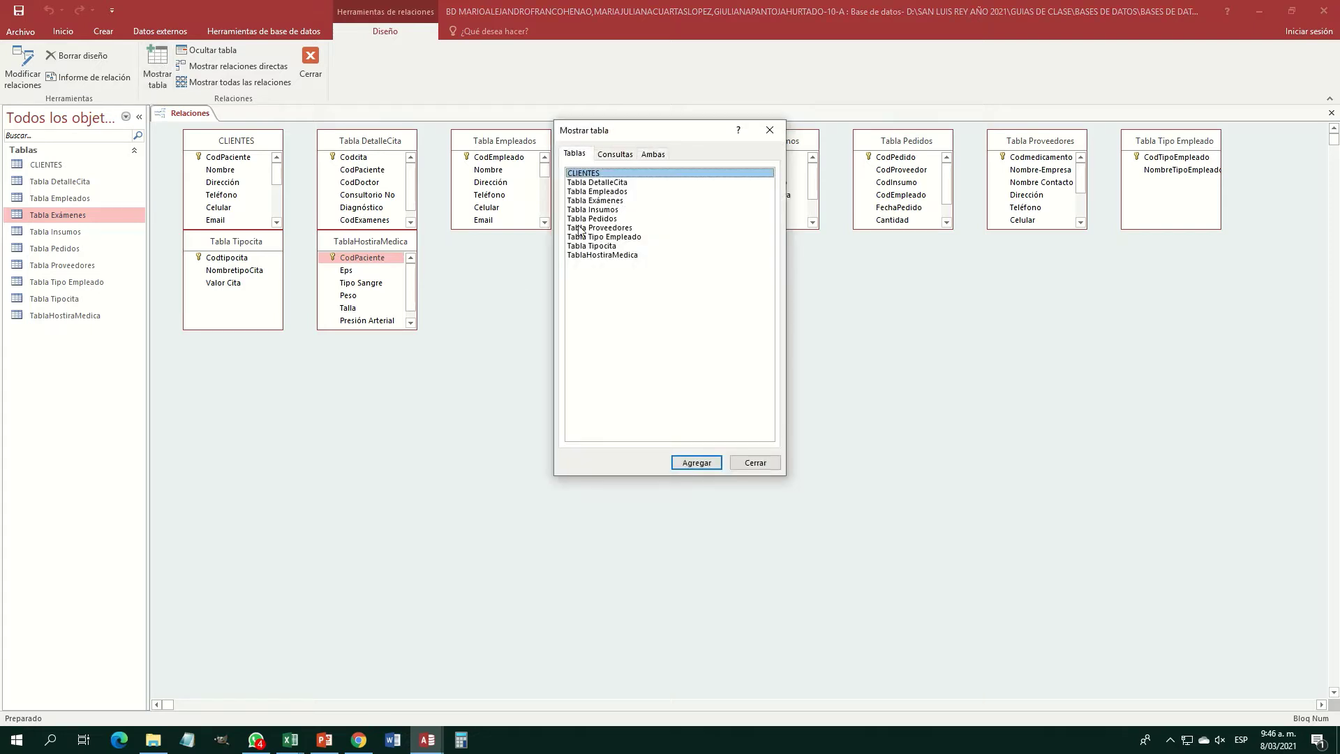
left_click(591, 201)
left_click(592, 210)
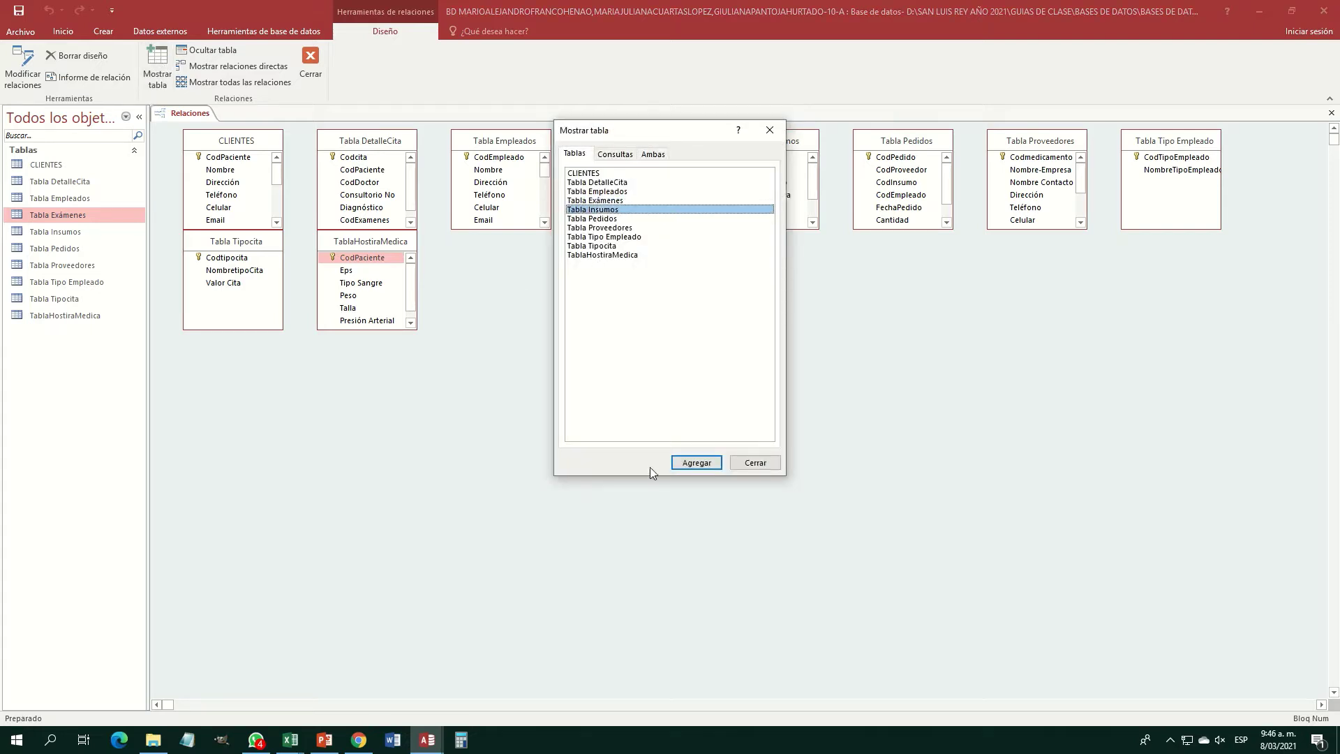
left_click(702, 467)
left_click(756, 463)
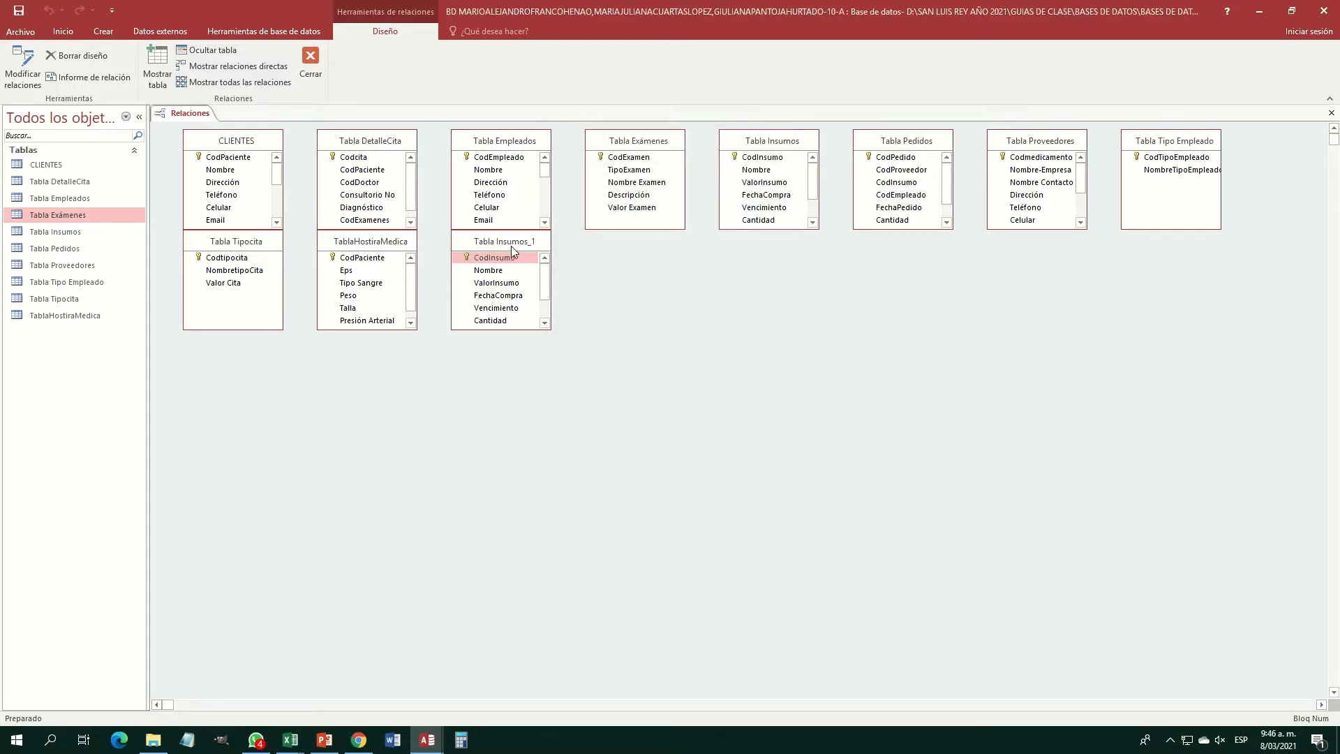
left_click_drag(513, 246, 551, 276)
key("Delete")
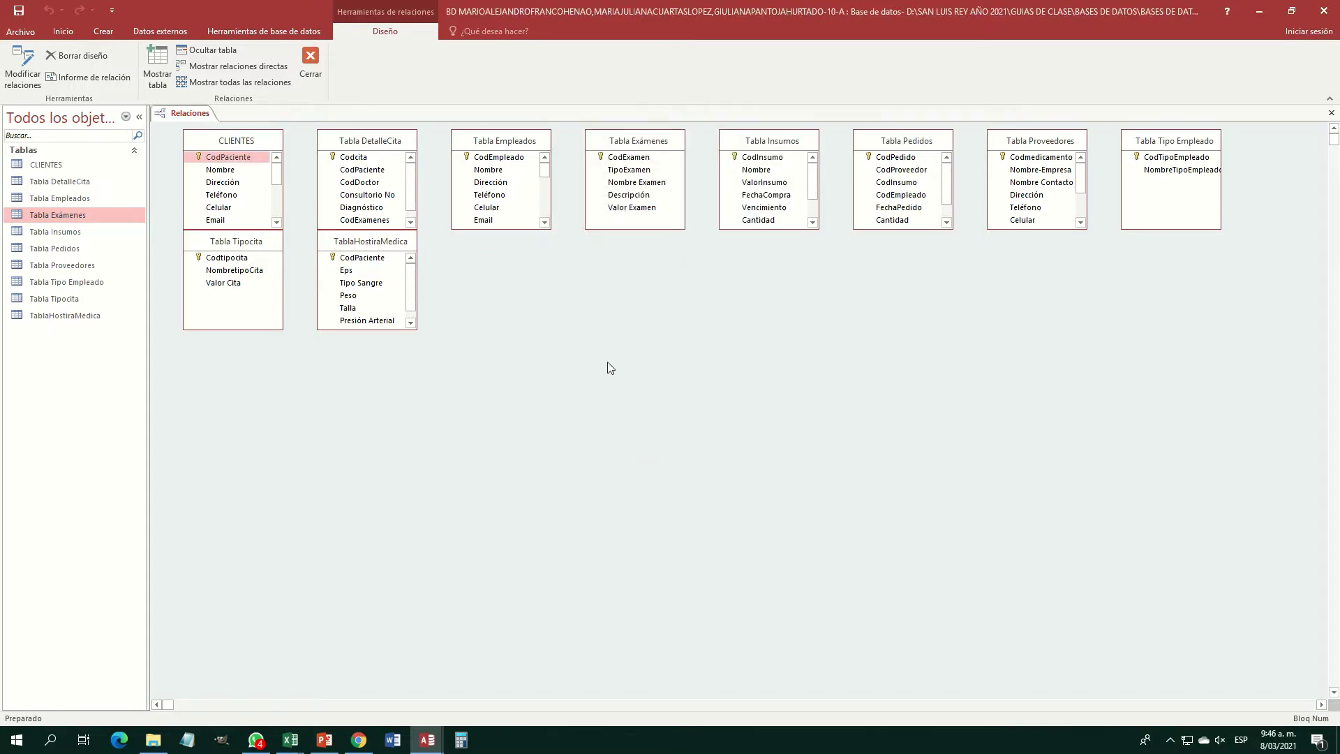
Remove TablaHostiraMedica and Tabla Tipocita from the relationships diagram.
left_click(394, 252)
key("Delete")
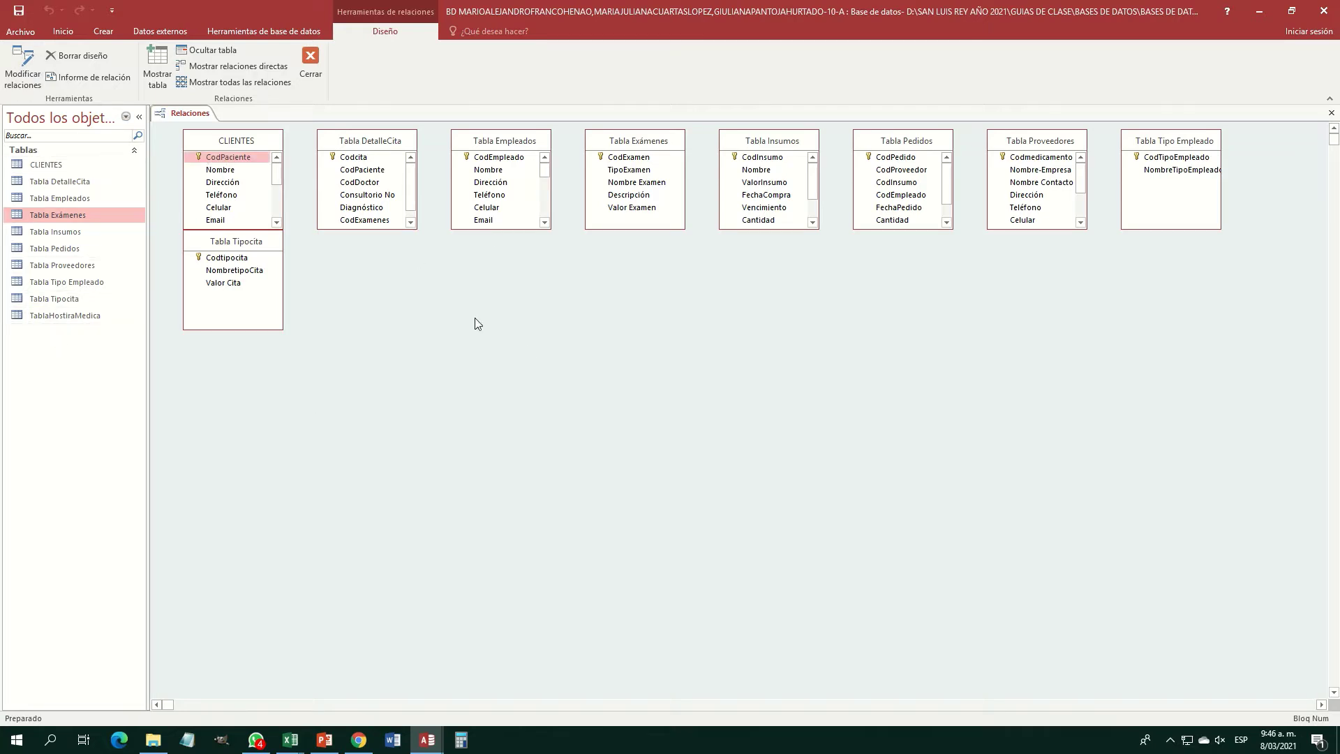
left_click_drag(264, 244, 353, 290)
key("Delete")
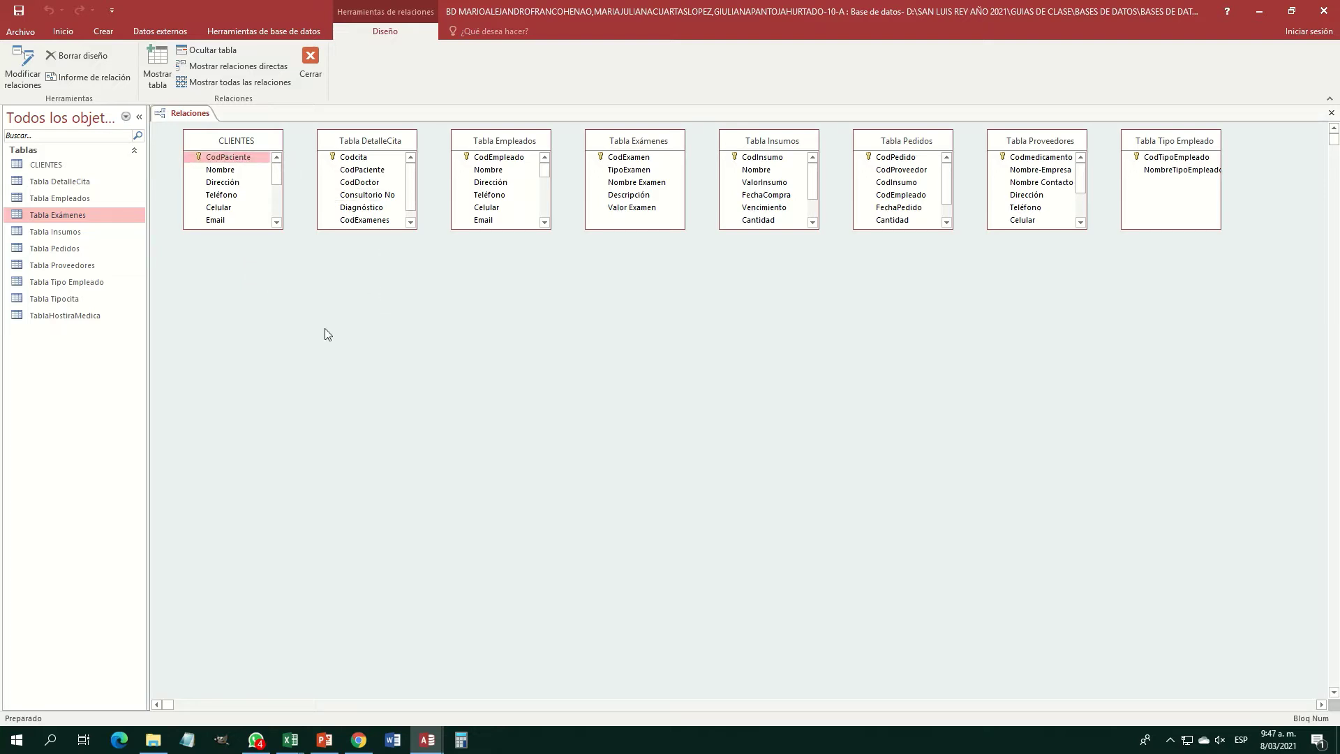
Add the complete list of tables to the relationships diagram on top of those already placed.
left_click(150, 60)
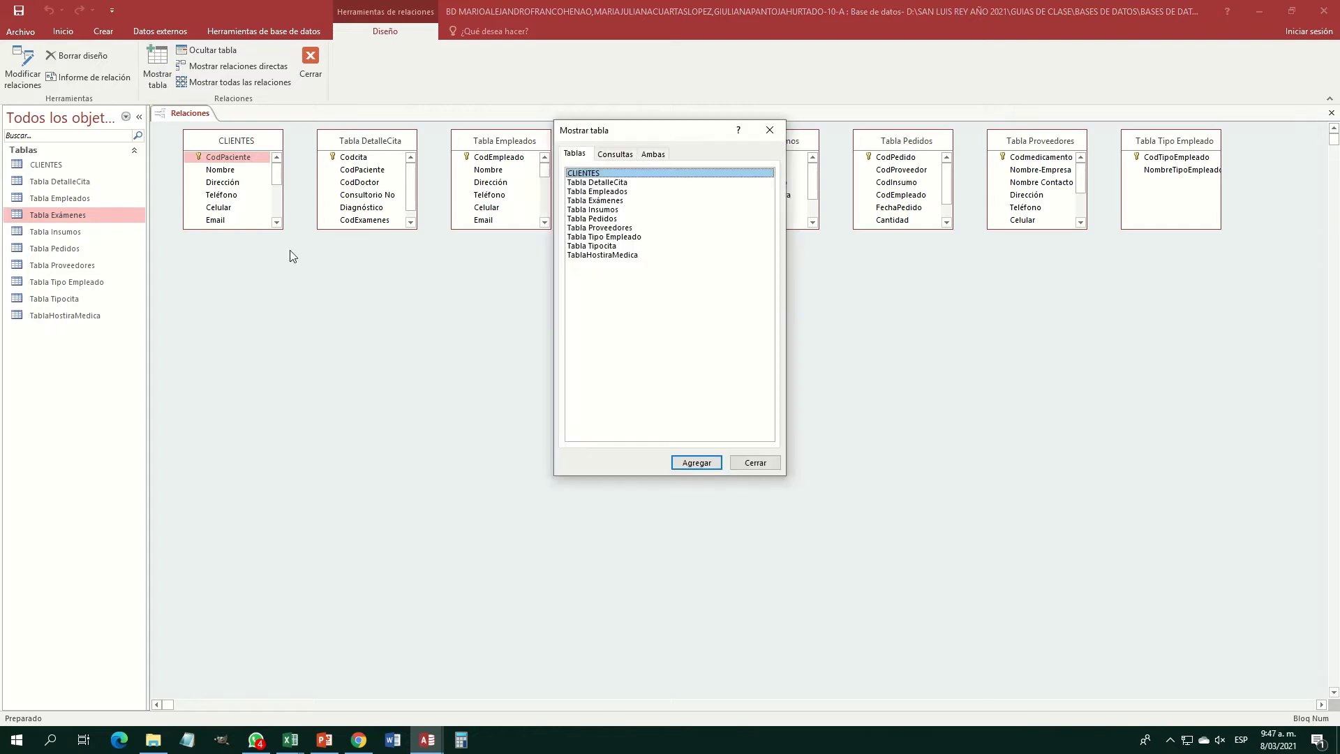
left_click_drag(592, 307, 626, 170)
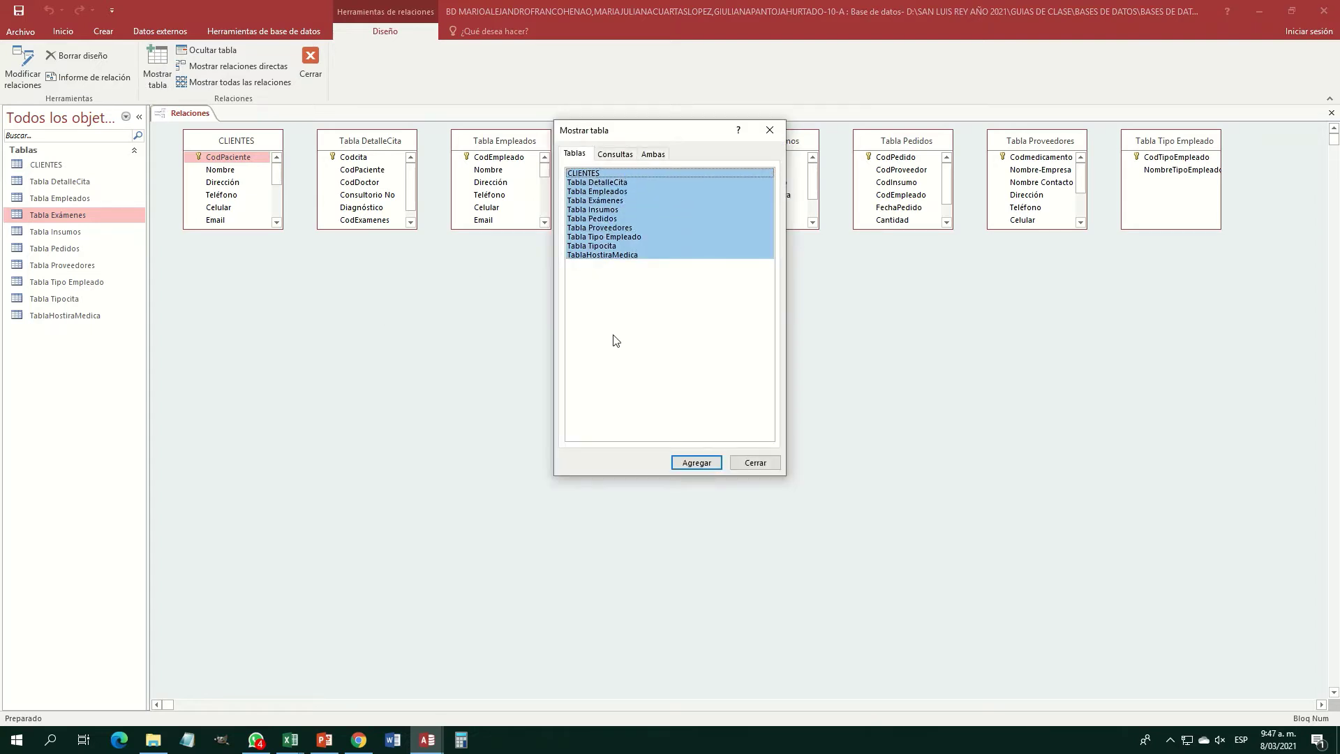
left_click(697, 463)
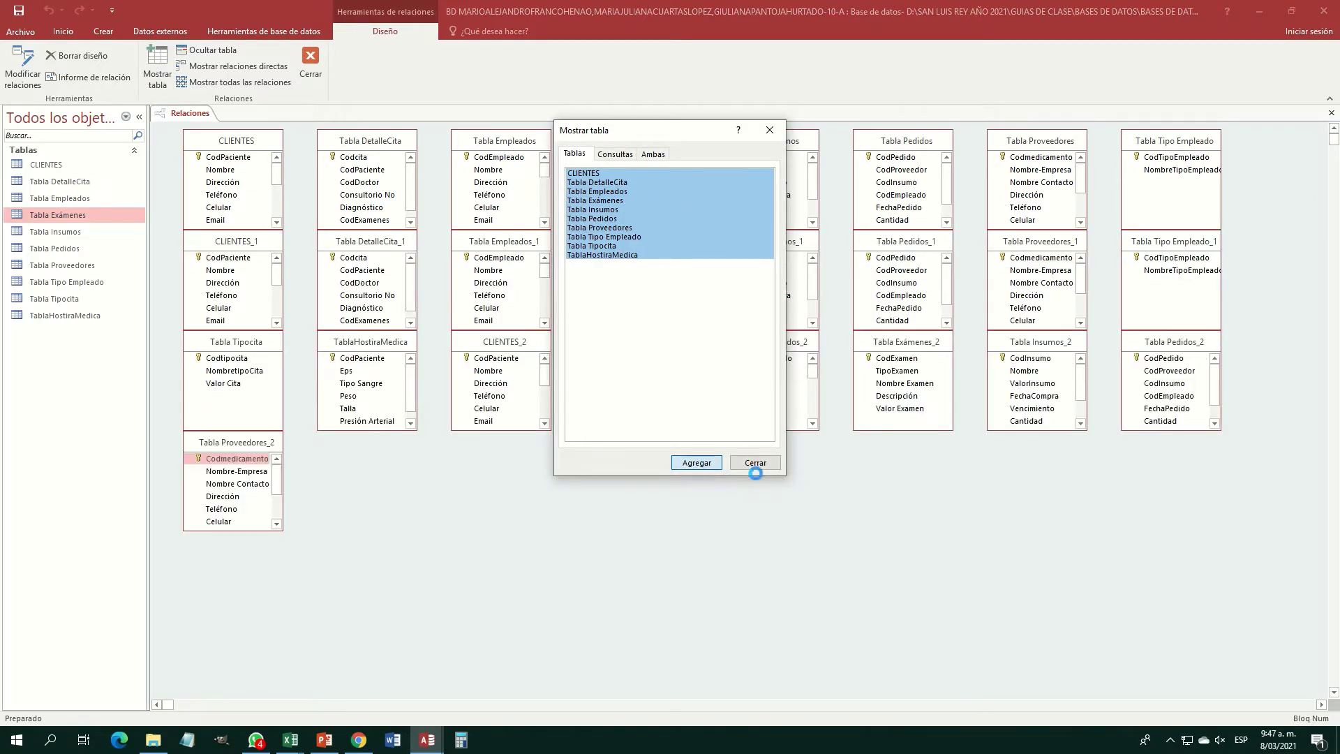
left_click(756, 463)
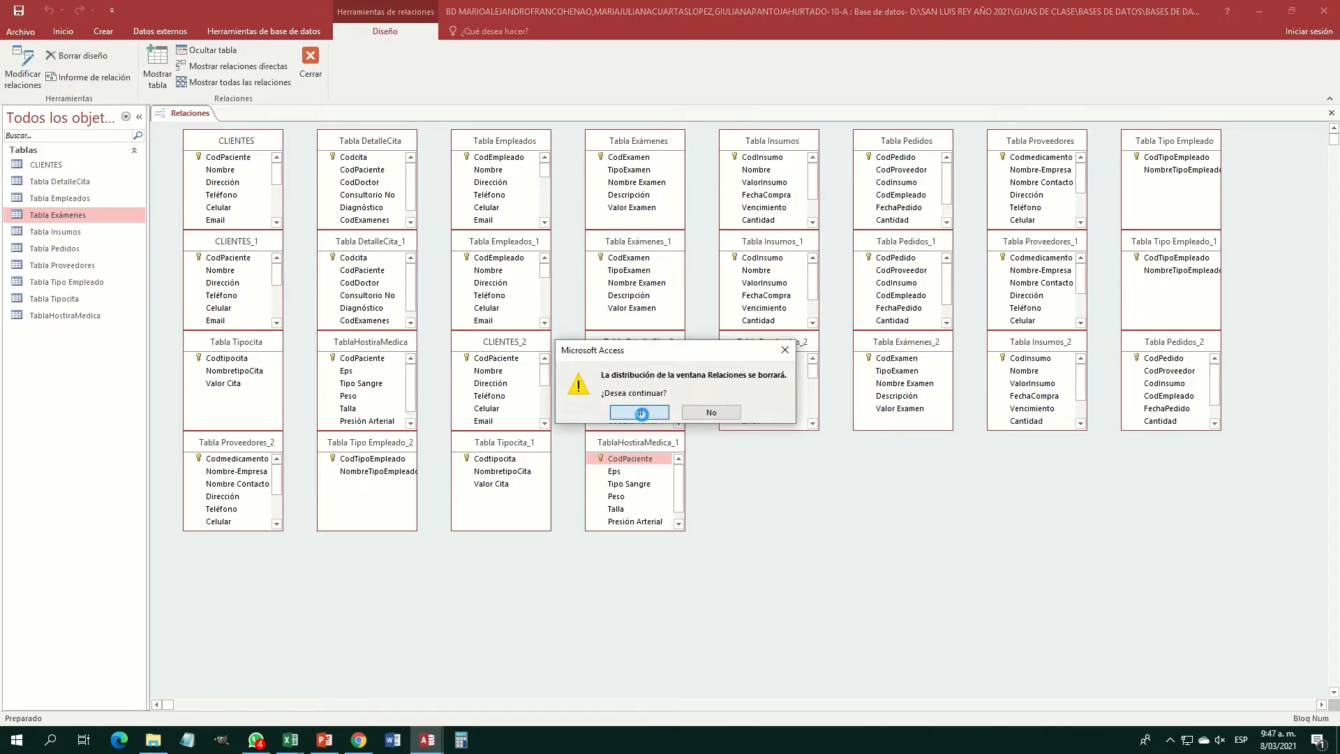
Clear the entire relationships layout and add each table once, from CLIENTES to TablaHostiraMedica.
left_click(641, 412)
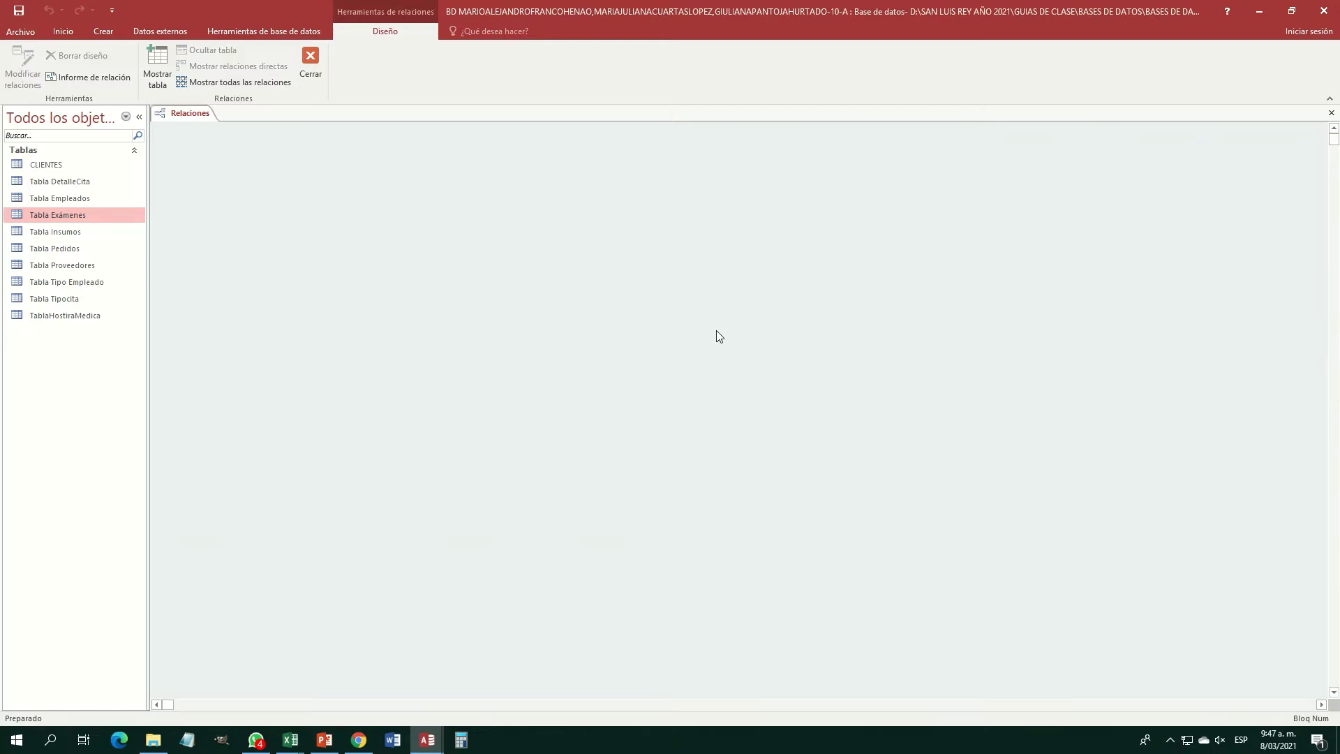
left_click(157, 64)
left_click(601, 323)
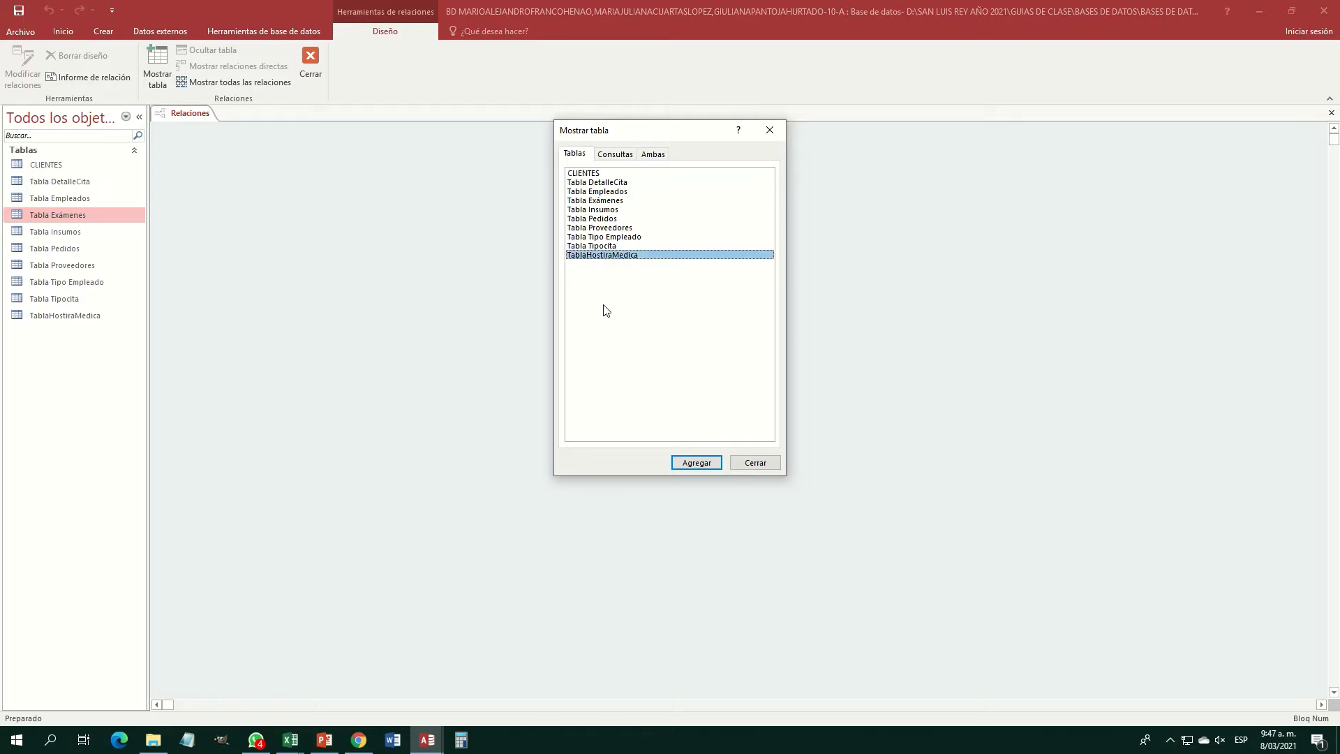
left_click(630, 201, "shift")
left_click(638, 173, "shift")
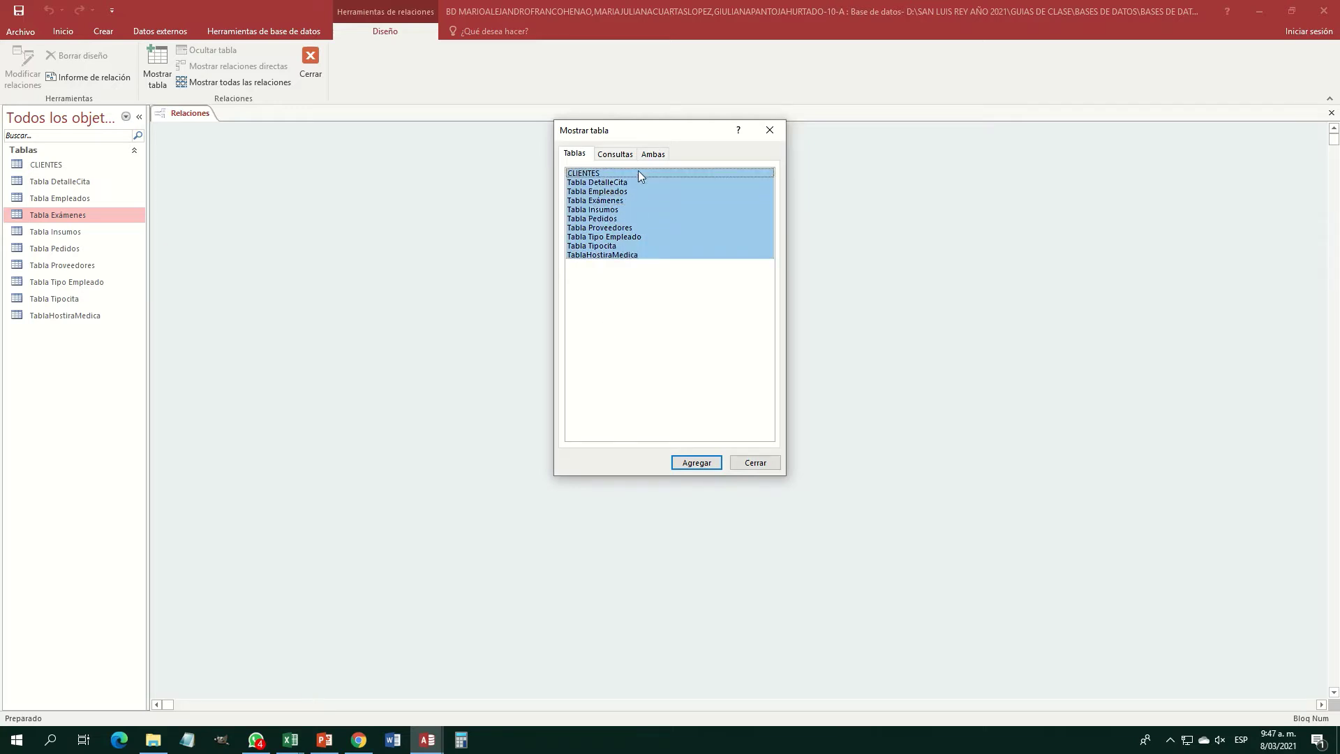
left_click(695, 465)
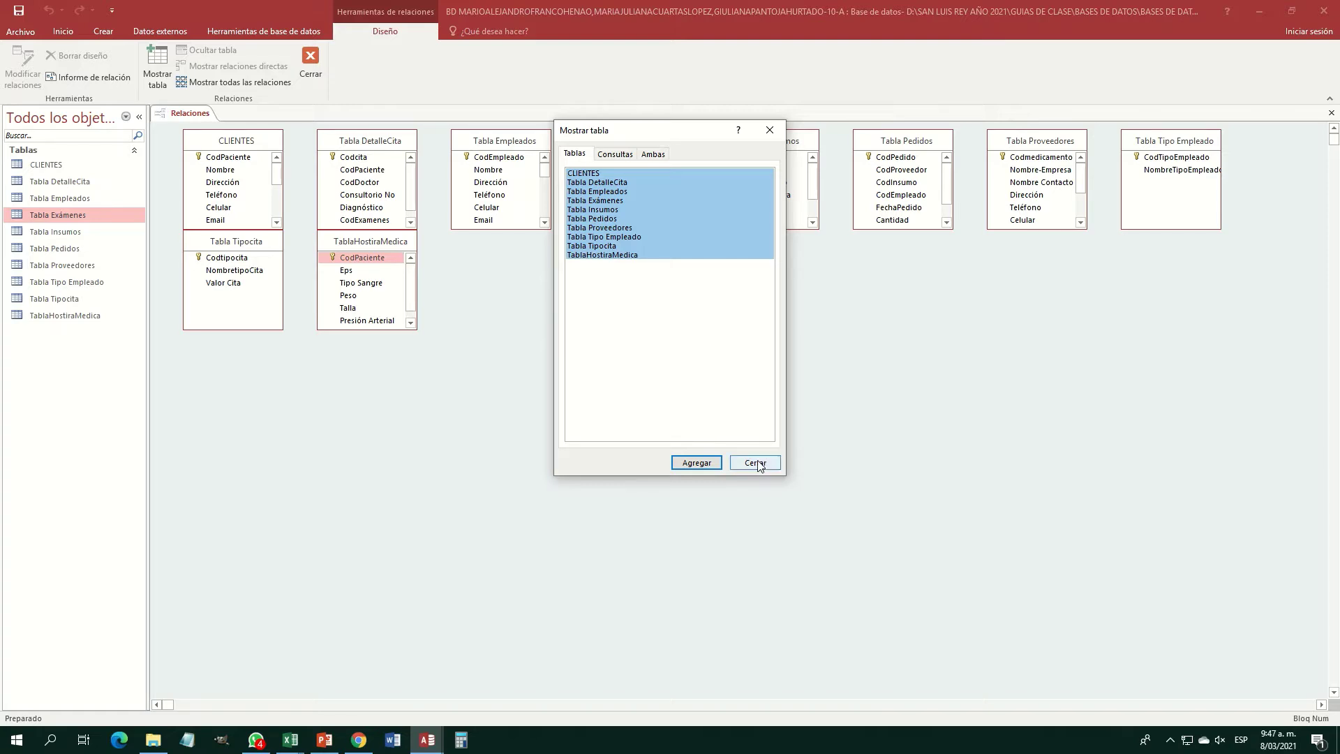
left_click(757, 463)
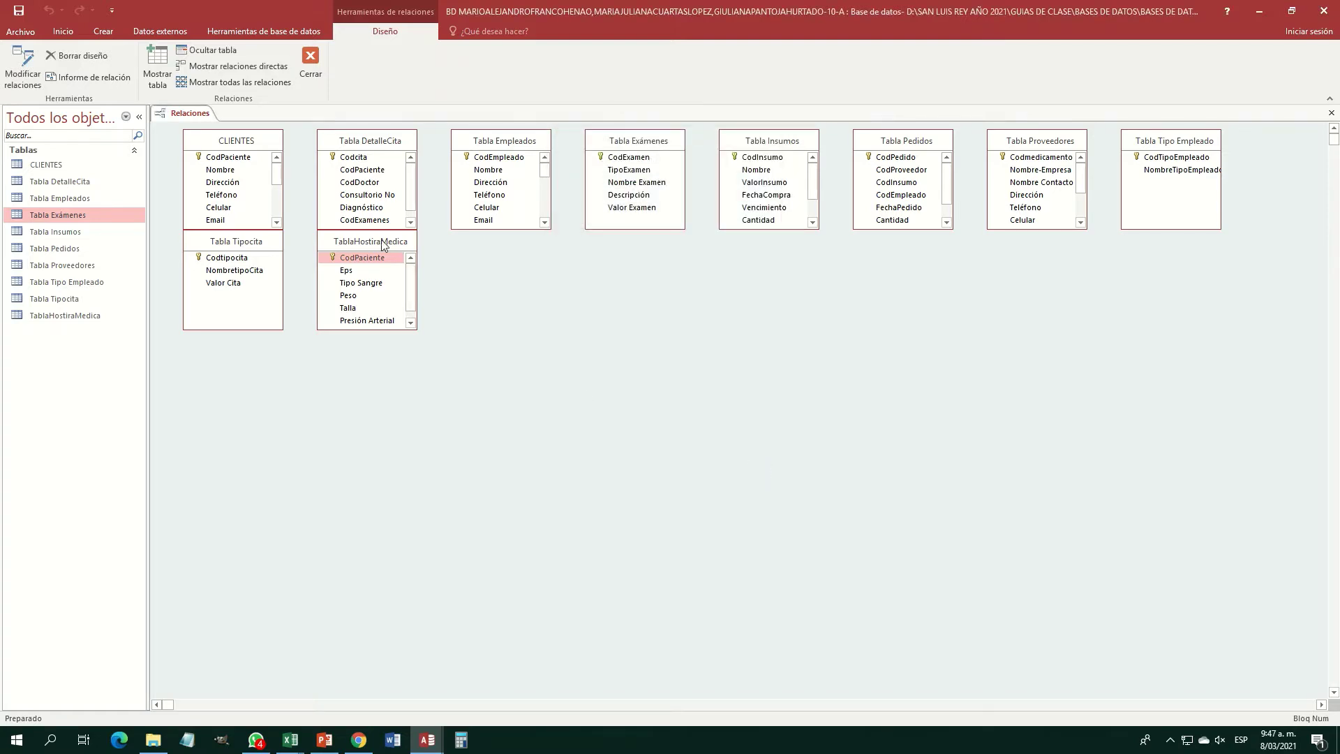
Space Tabla Tipocita below CLIENTES and place TablaHostiraMedica beneath it, enlarged to show all its fields.
left_click_drag(384, 243, 509, 263)
left_click_drag(259, 241, 265, 262)
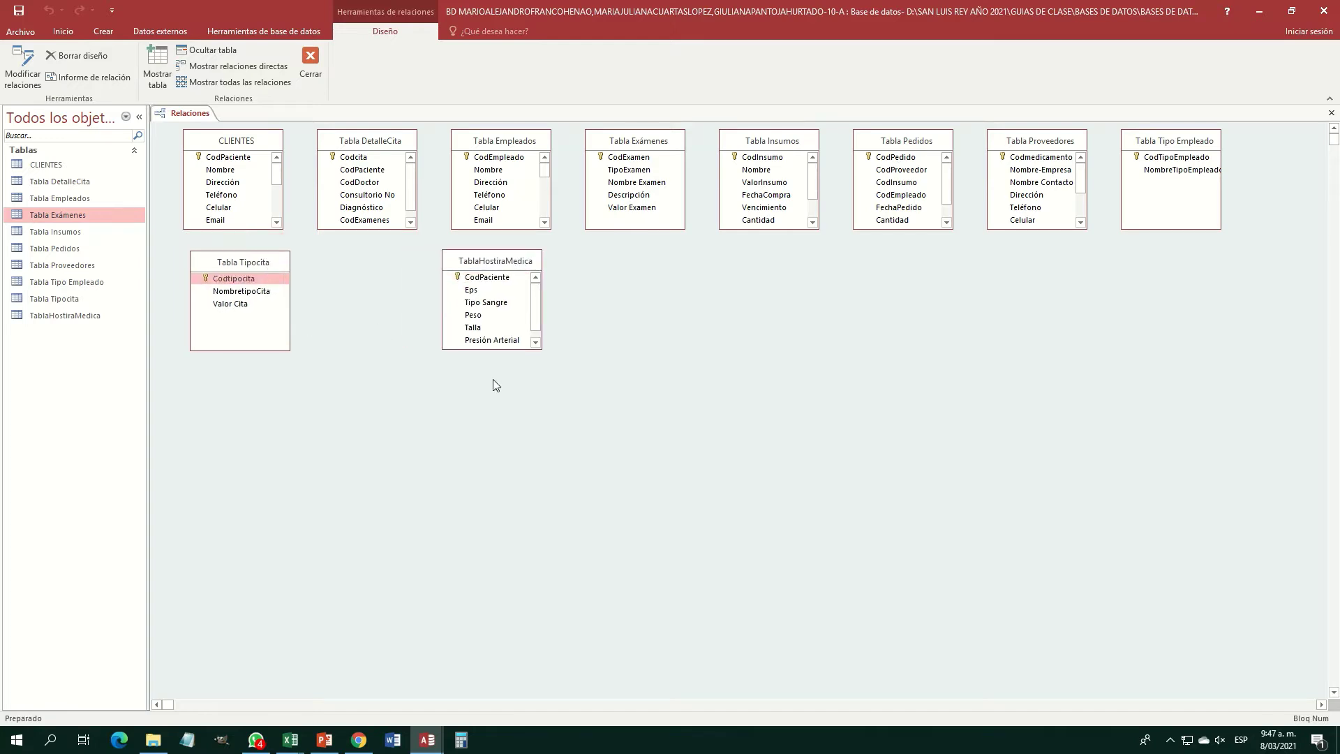
left_click(535, 343)
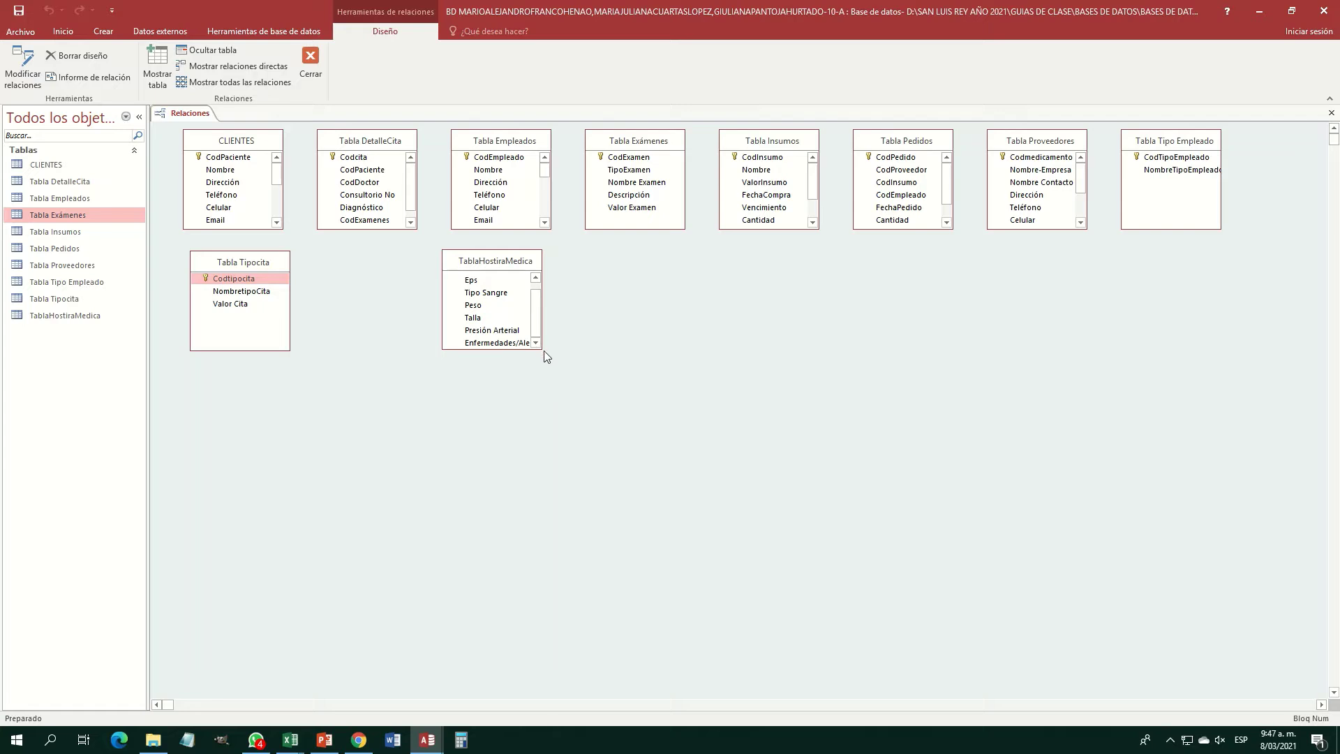
left_click_drag(541, 351, 590, 385)
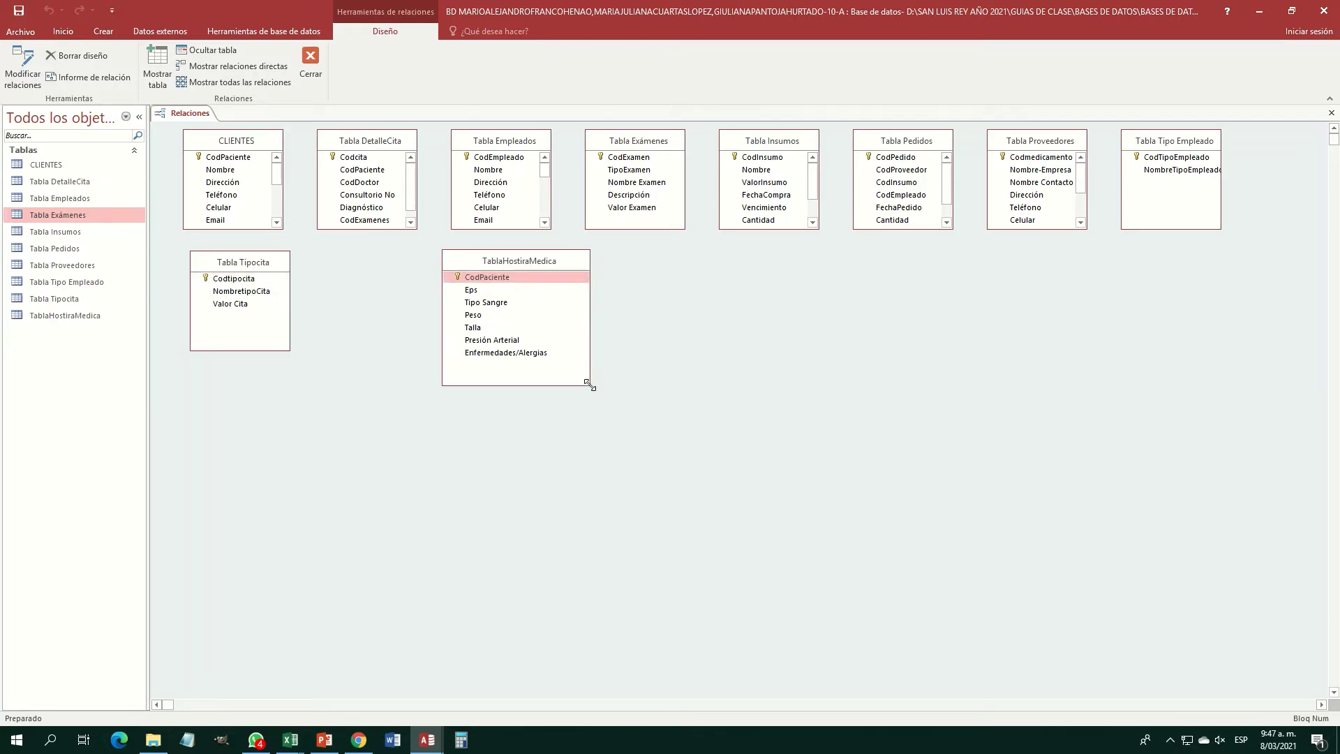
left_click_drag(568, 271, 313, 390)
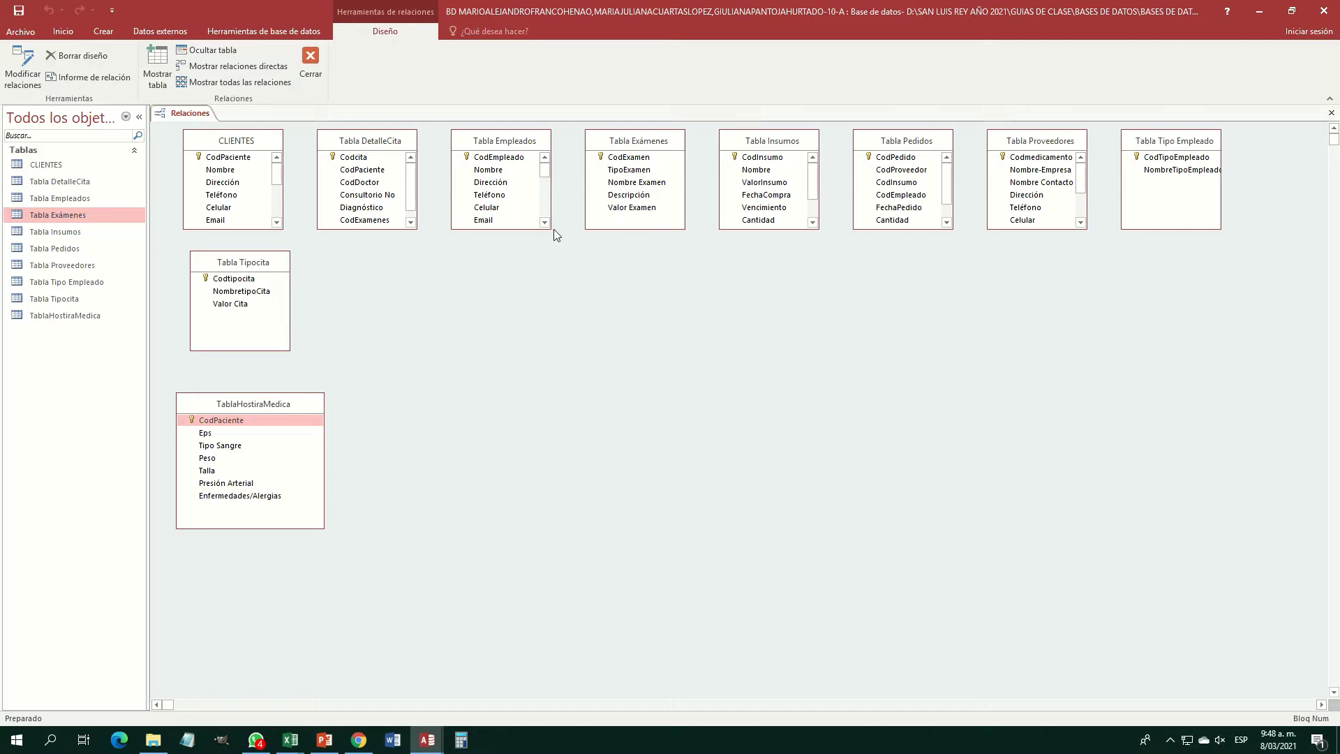
Enlarge Tabla Empleados and Tabla Insumos to show all their fields and move both below the first row of tables.
left_click(544, 222)
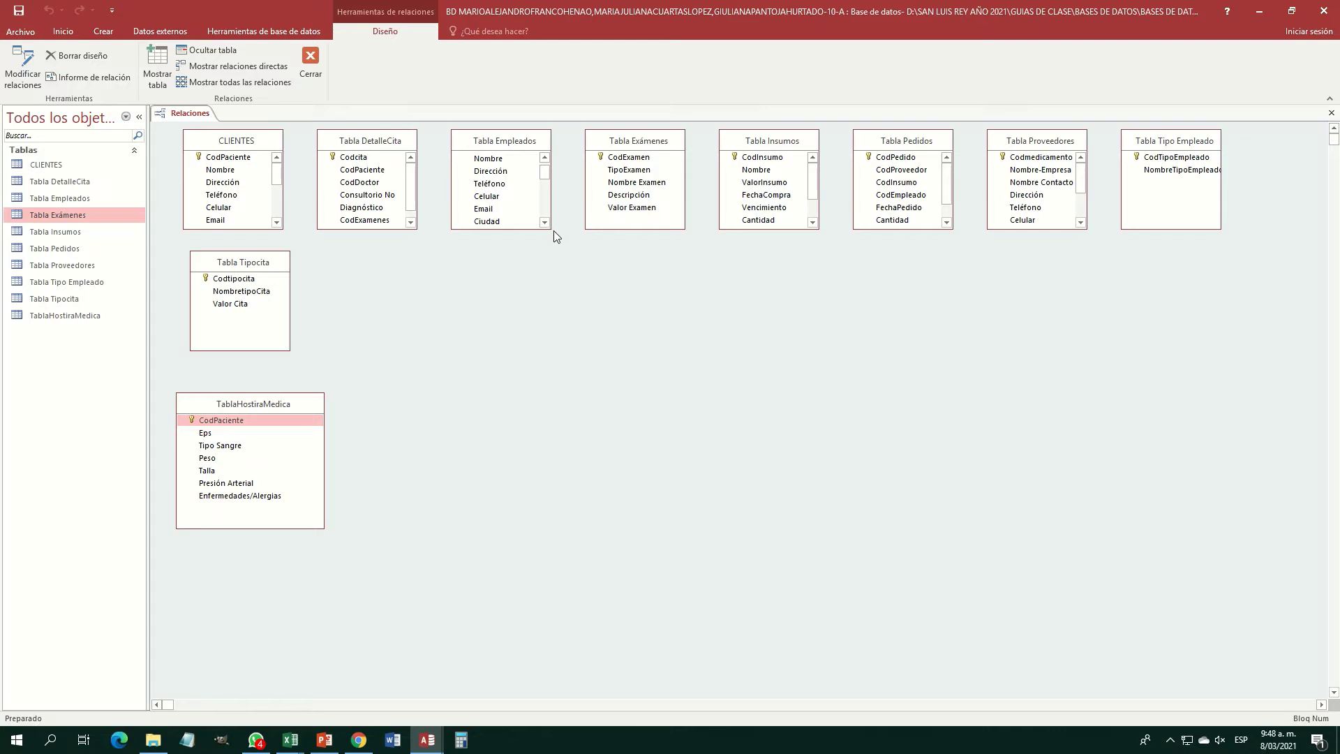
left_click_drag(547, 228, 605, 455)
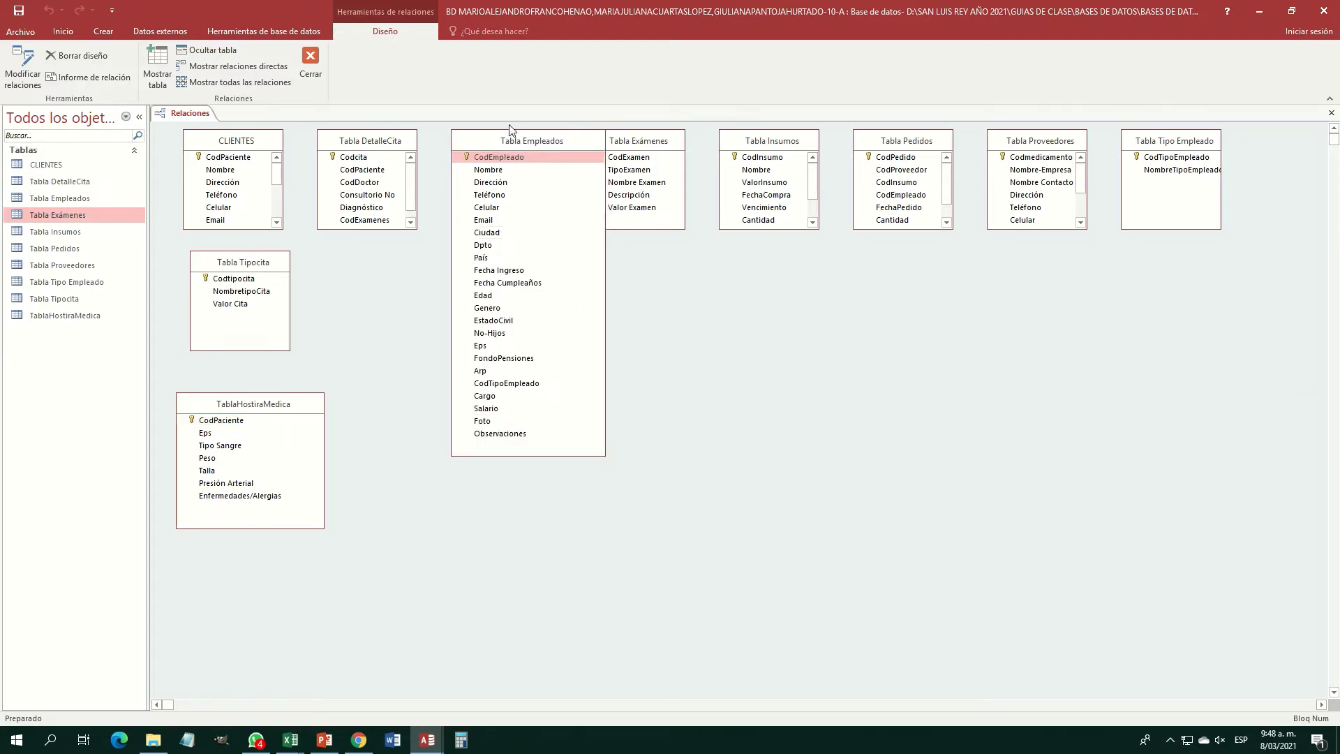
left_click_drag(559, 142, 517, 259)
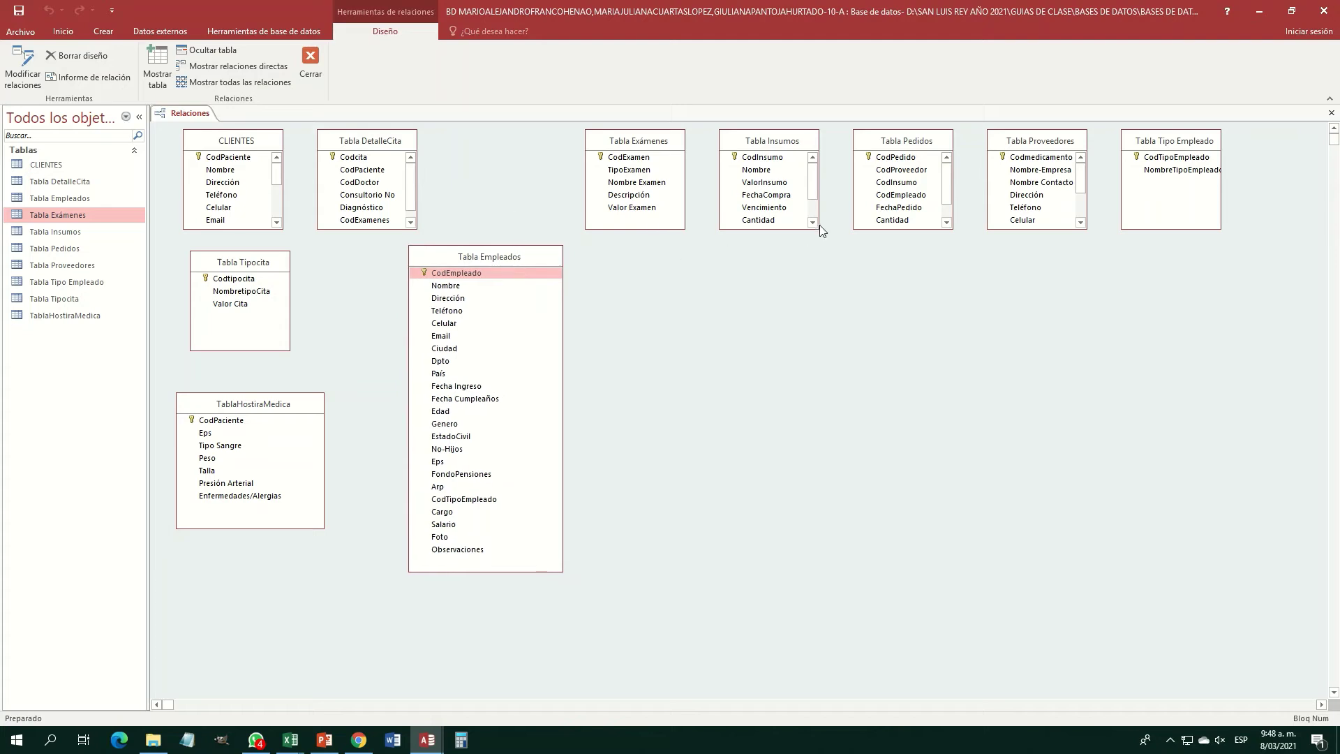
left_click_drag(820, 230, 844, 284)
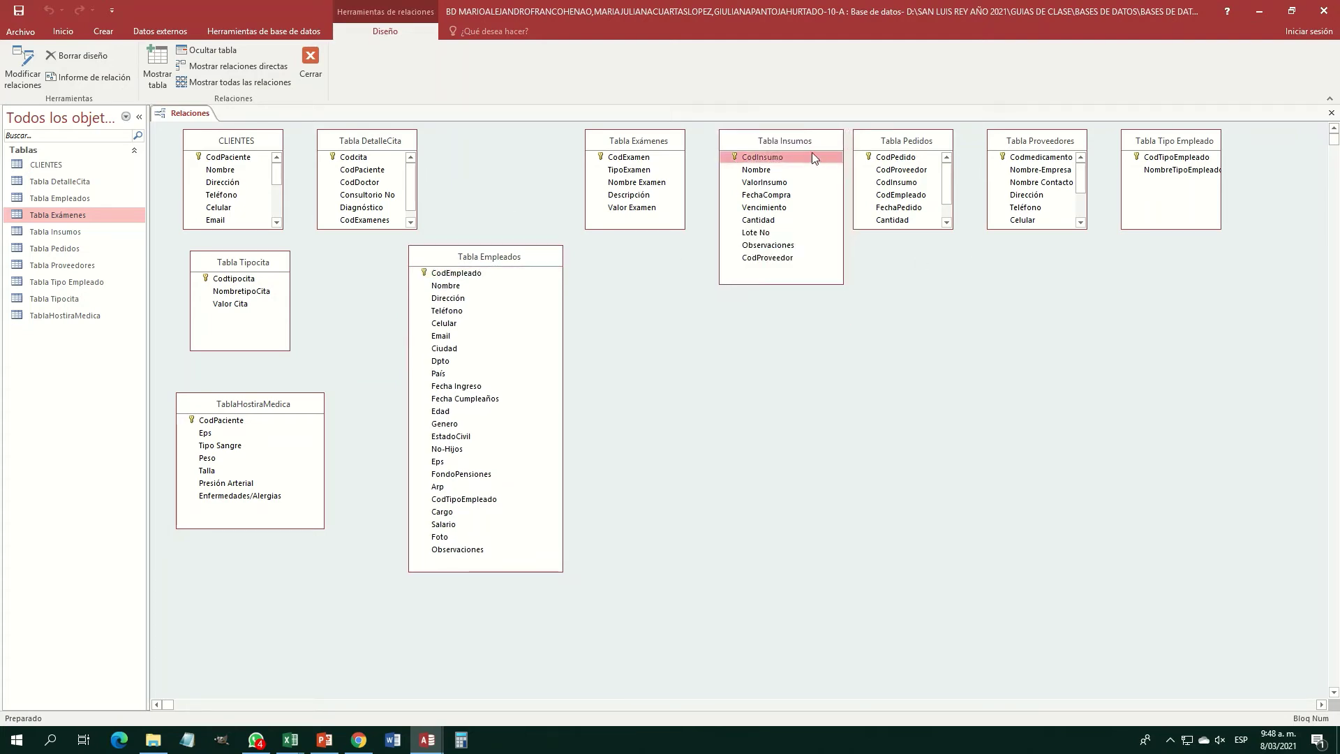
left_click_drag(816, 144, 706, 275)
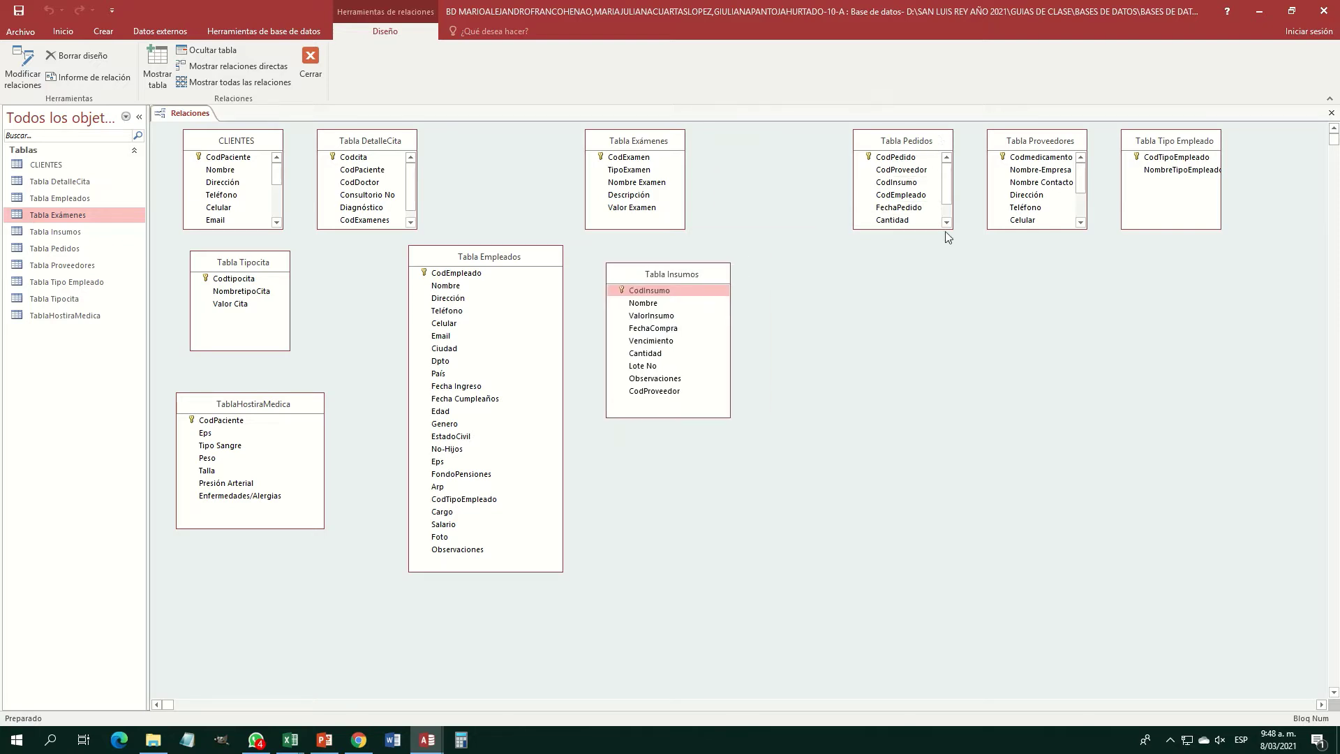
Enlarge Tabla Pedidos and Tabla Proveedores to show all their fields and space them apart so they do not overlap.
left_click_drag(953, 229, 992, 285)
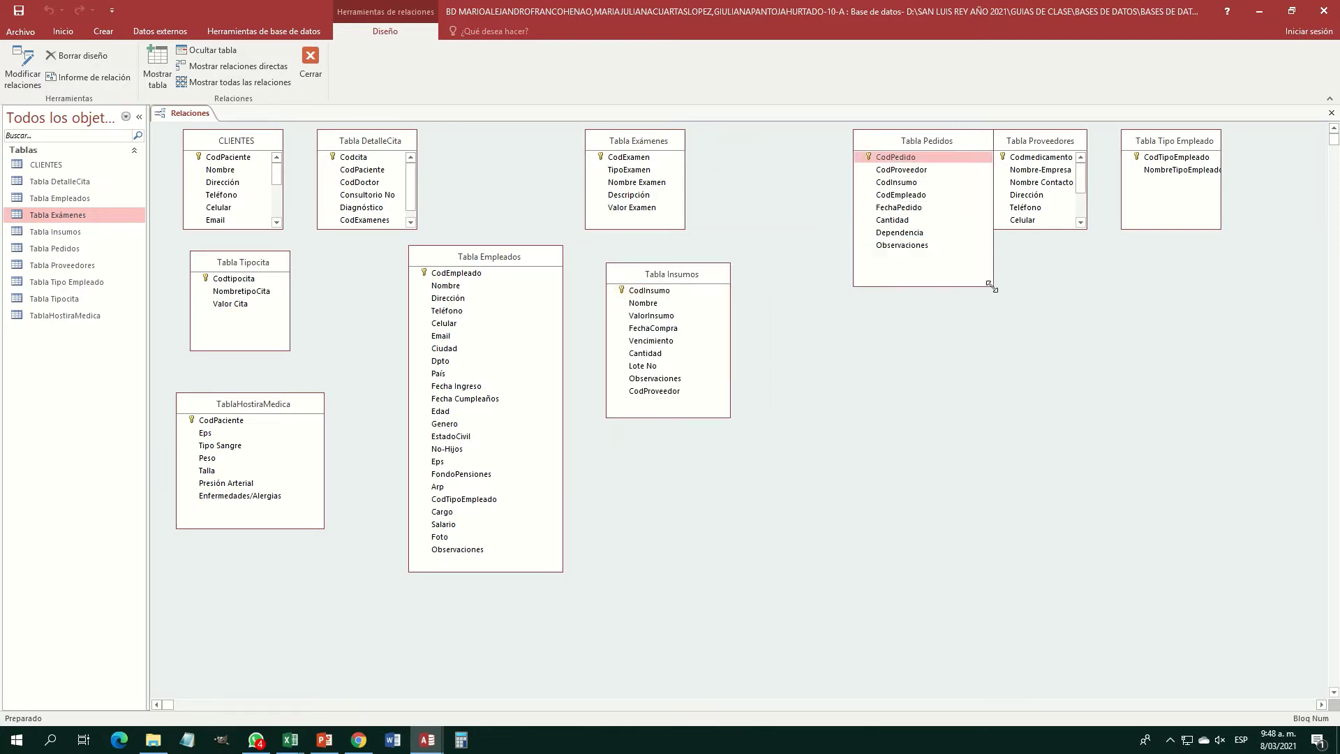
left_click_drag(959, 142, 884, 158)
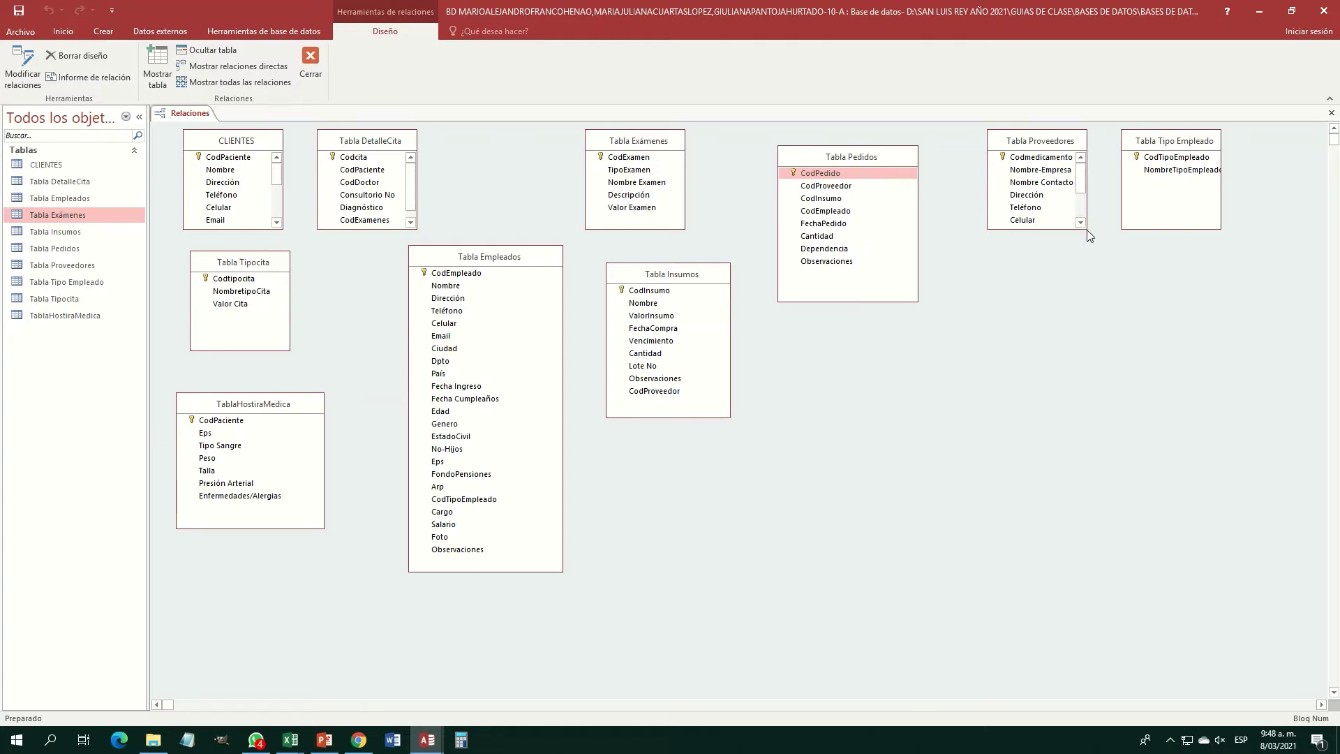
left_click_drag(1087, 230, 1119, 326)
left_click_drag(1105, 143, 1066, 187)
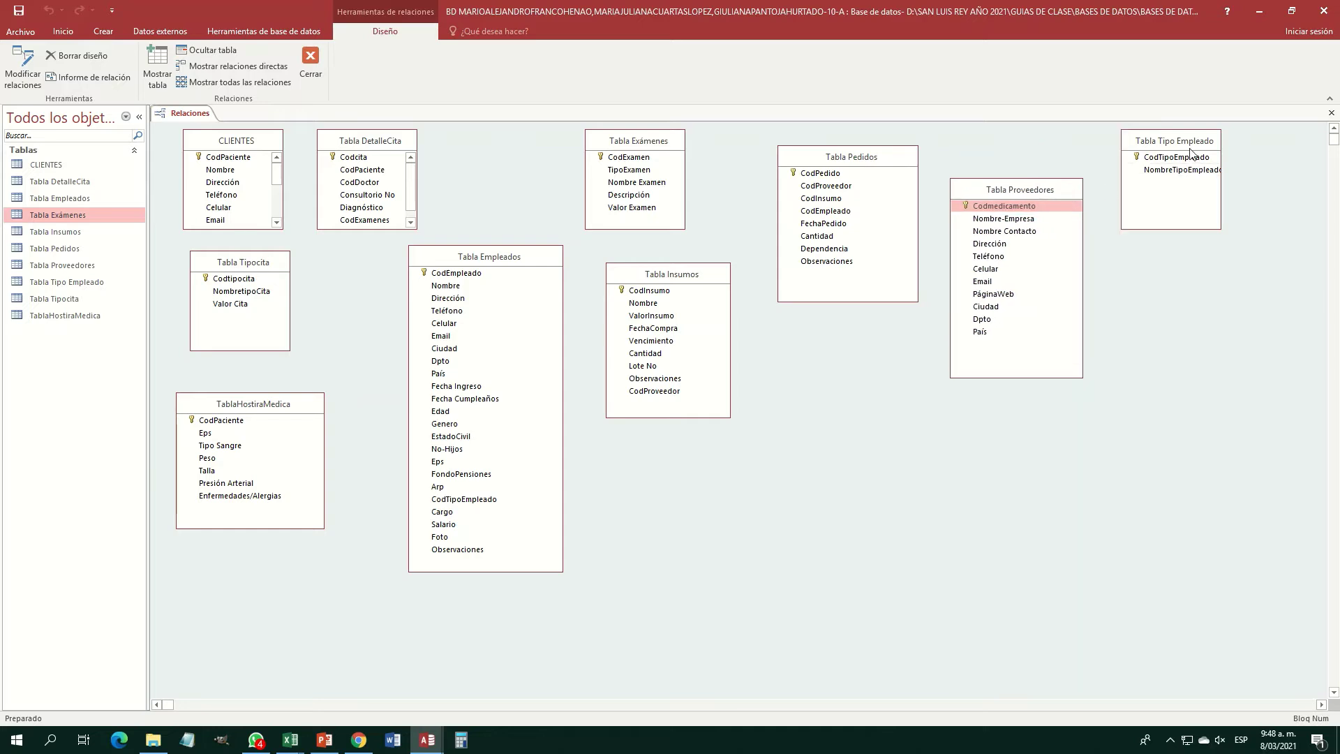
Place Tabla Tipo Empleado below Tabla Pedidos, and enlarge Tabla DetalleCita to show all fields and place it below Tabla Proveedores.
left_click_drag(1195, 140, 852, 369)
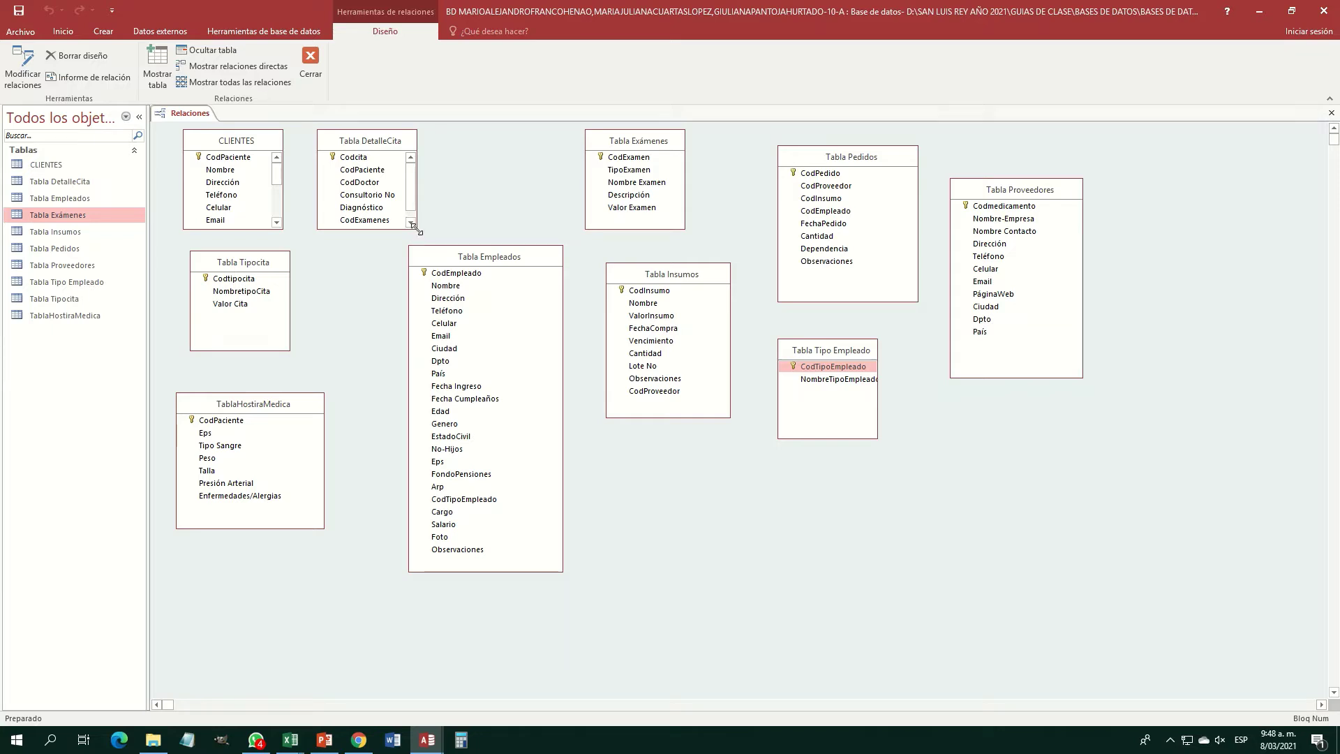
left_click_drag(417, 229, 435, 260)
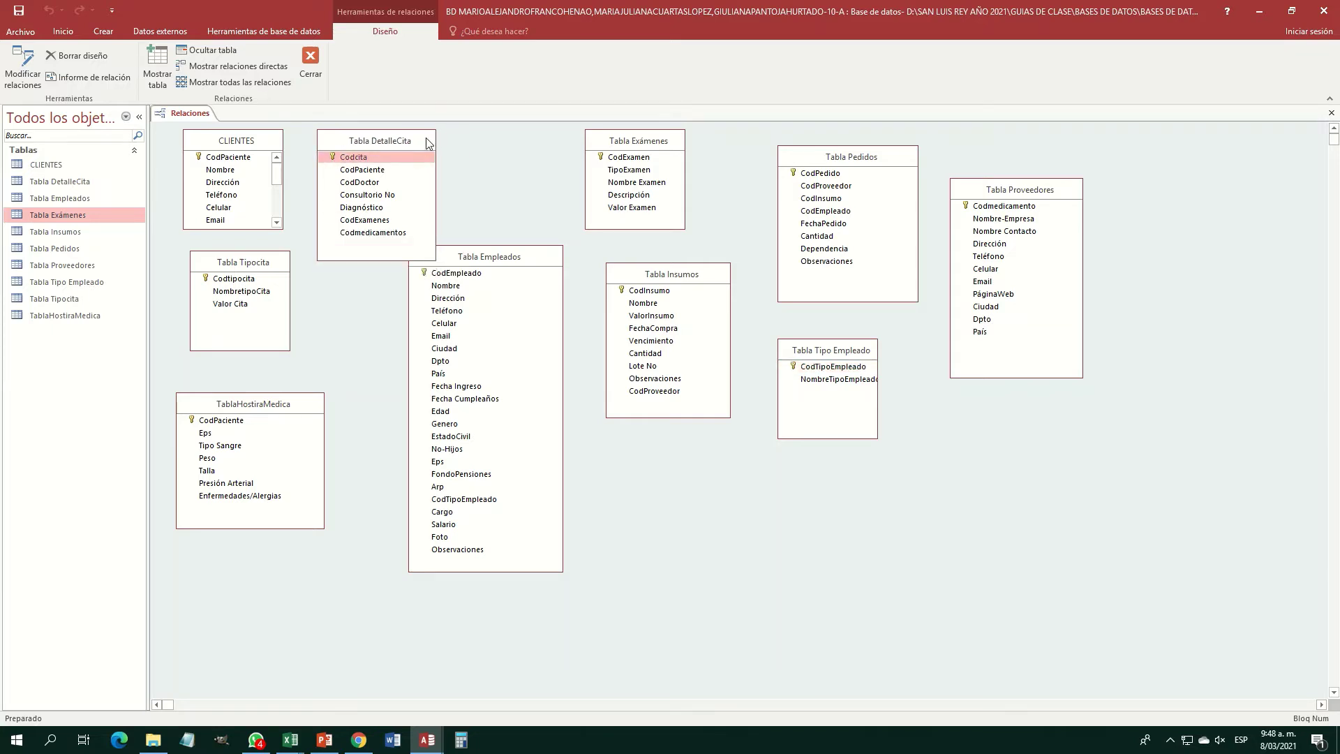
left_click_drag(428, 143, 1111, 440)
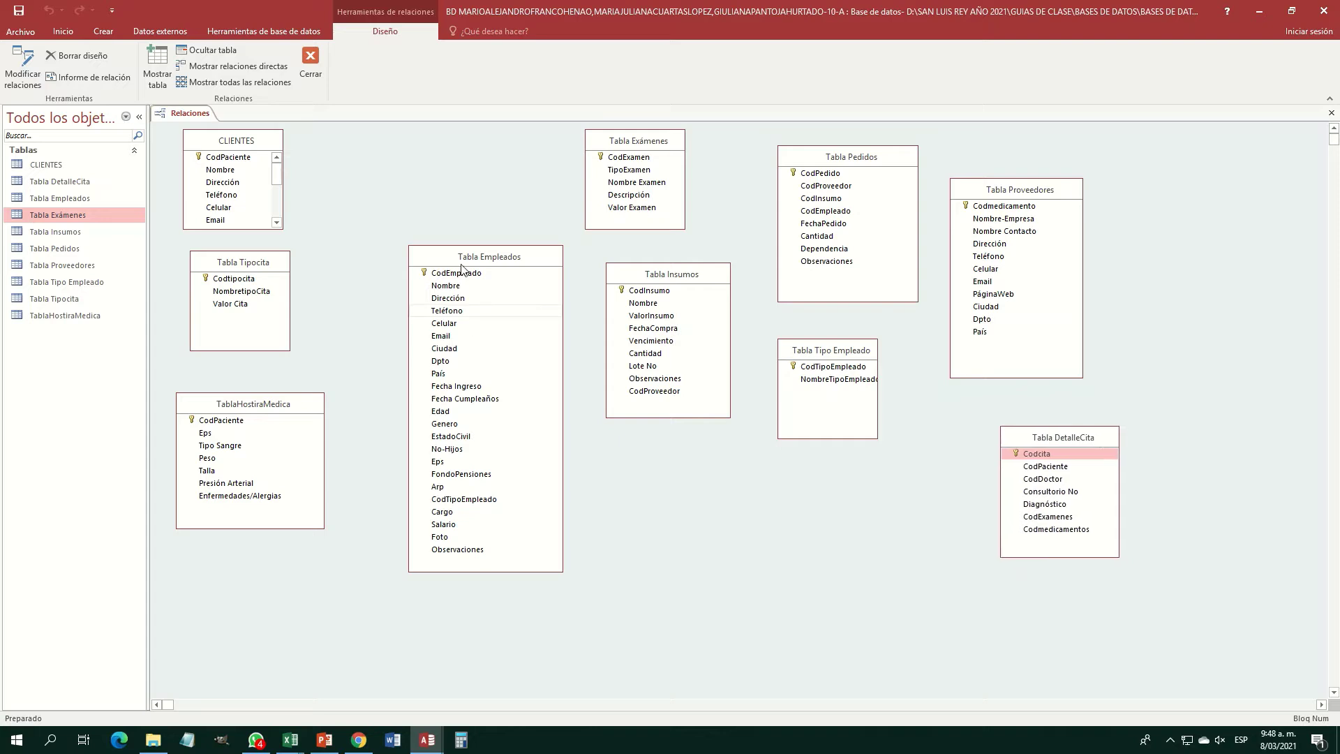
Move Tabla Tipocita above Tabla Empleados and TablaHostiraMedica below Tabla Insumos, and enlarge CLIENTES to show all its fields.
left_click_drag(267, 259, 460, 150)
left_click_drag(293, 404, 789, 481)
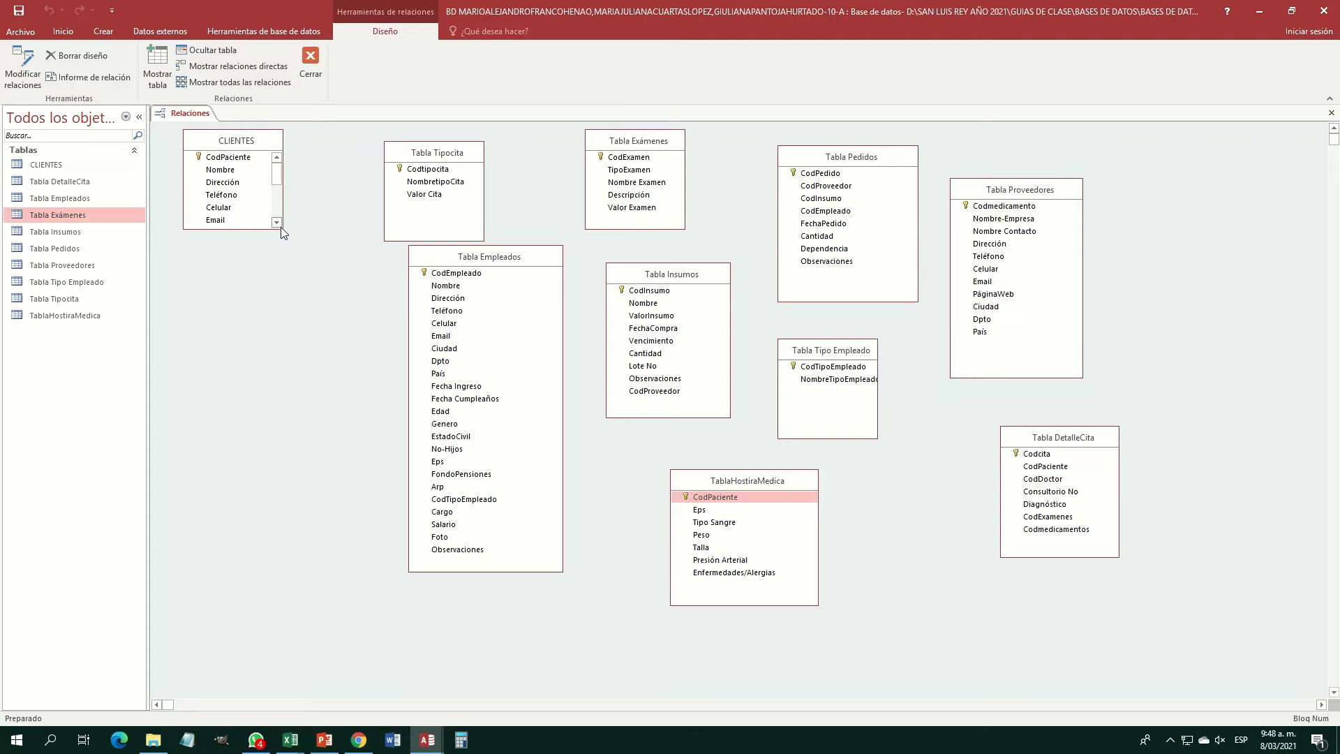
left_click_drag(282, 229, 328, 376)
Remove Tabla Tipocita from the diagram, add it again beside CLIENTES, and shift Tabla Empleados lower beneath it.
left_click(461, 151)
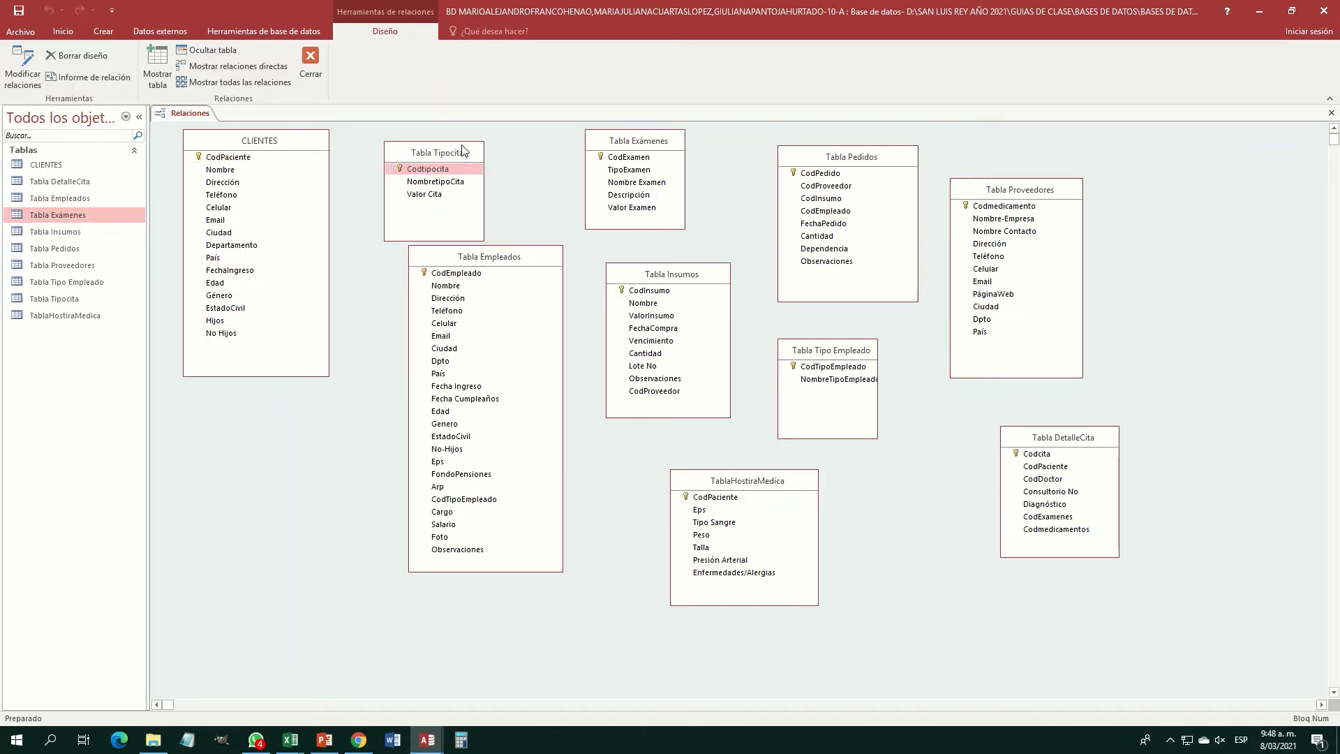
key("Delete")
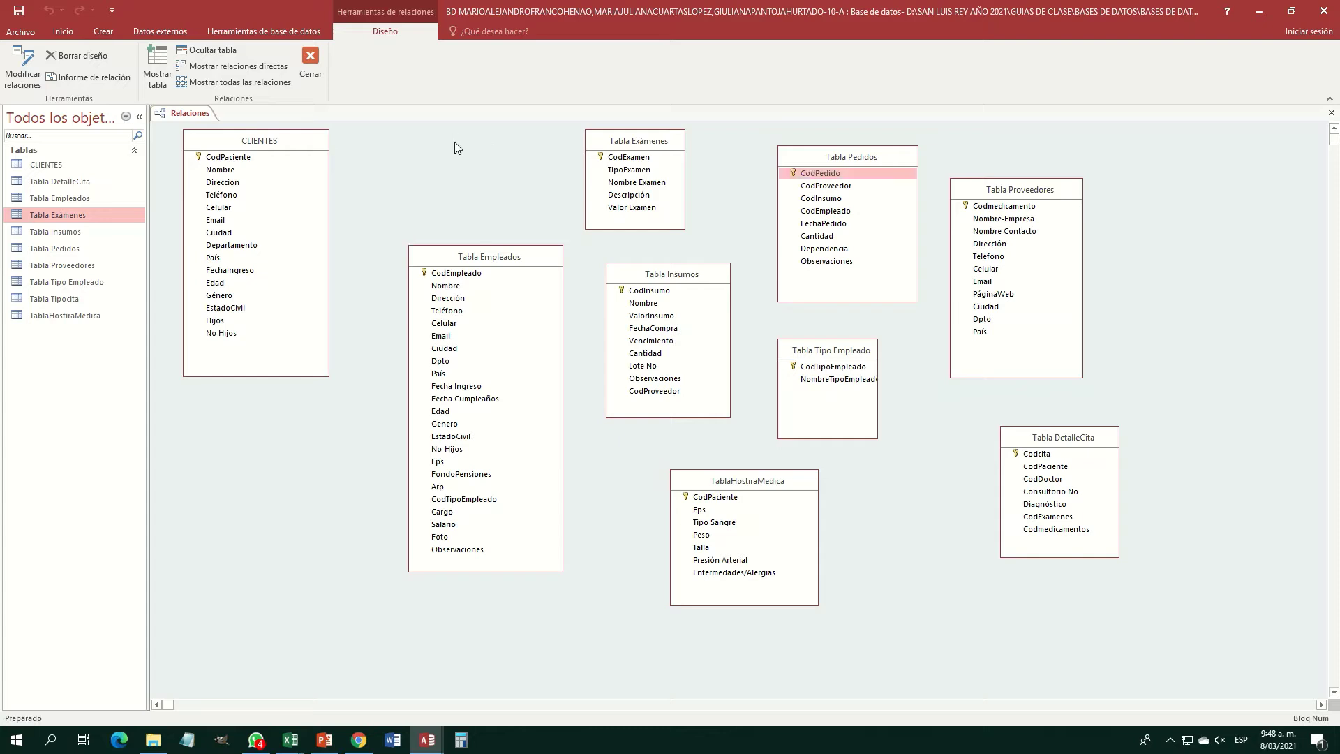
left_click(155, 60)
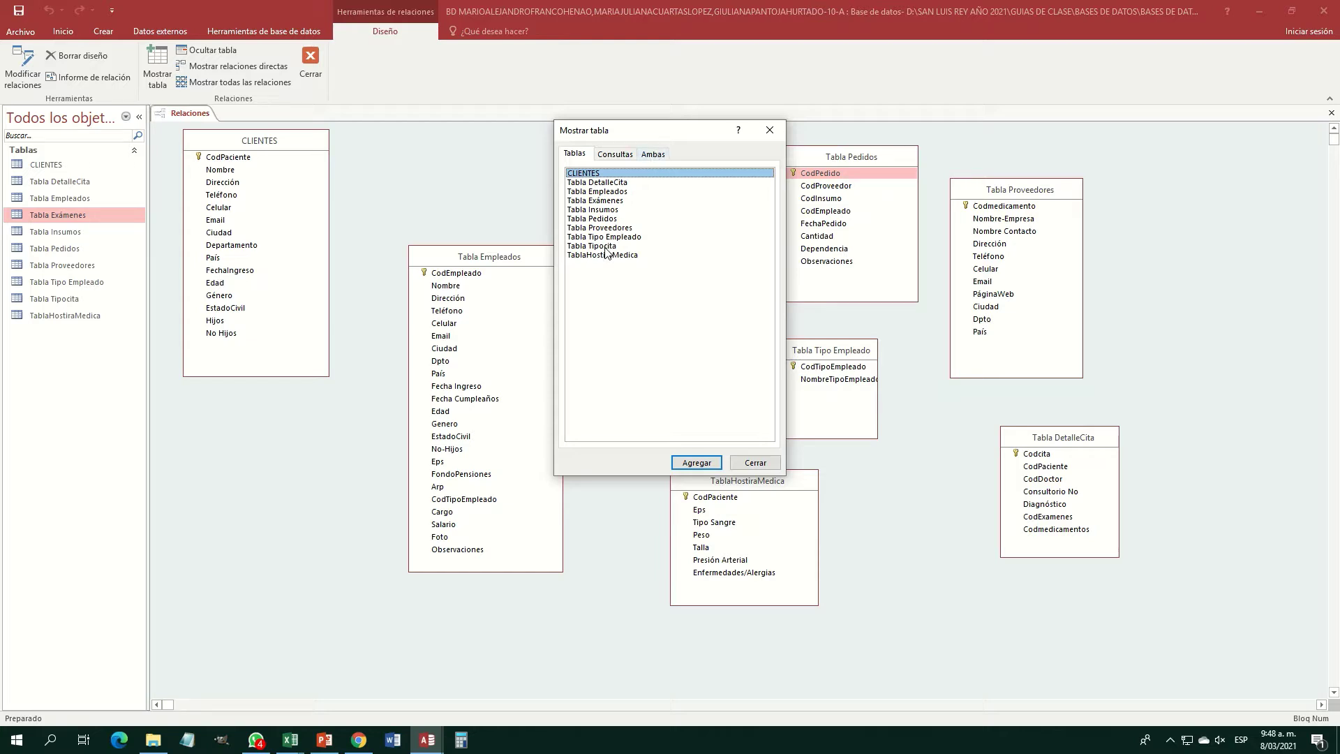
left_click(614, 246)
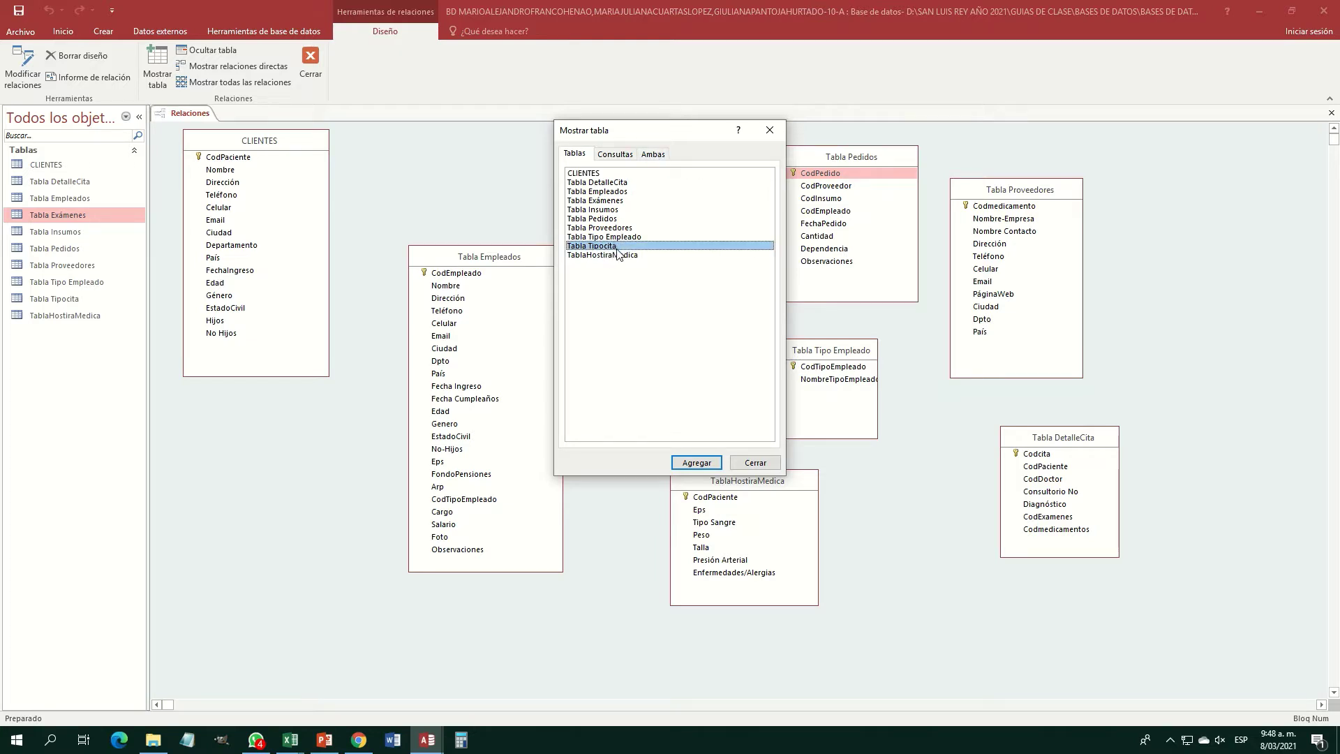
left_click_drag(688, 133, 673, 172)
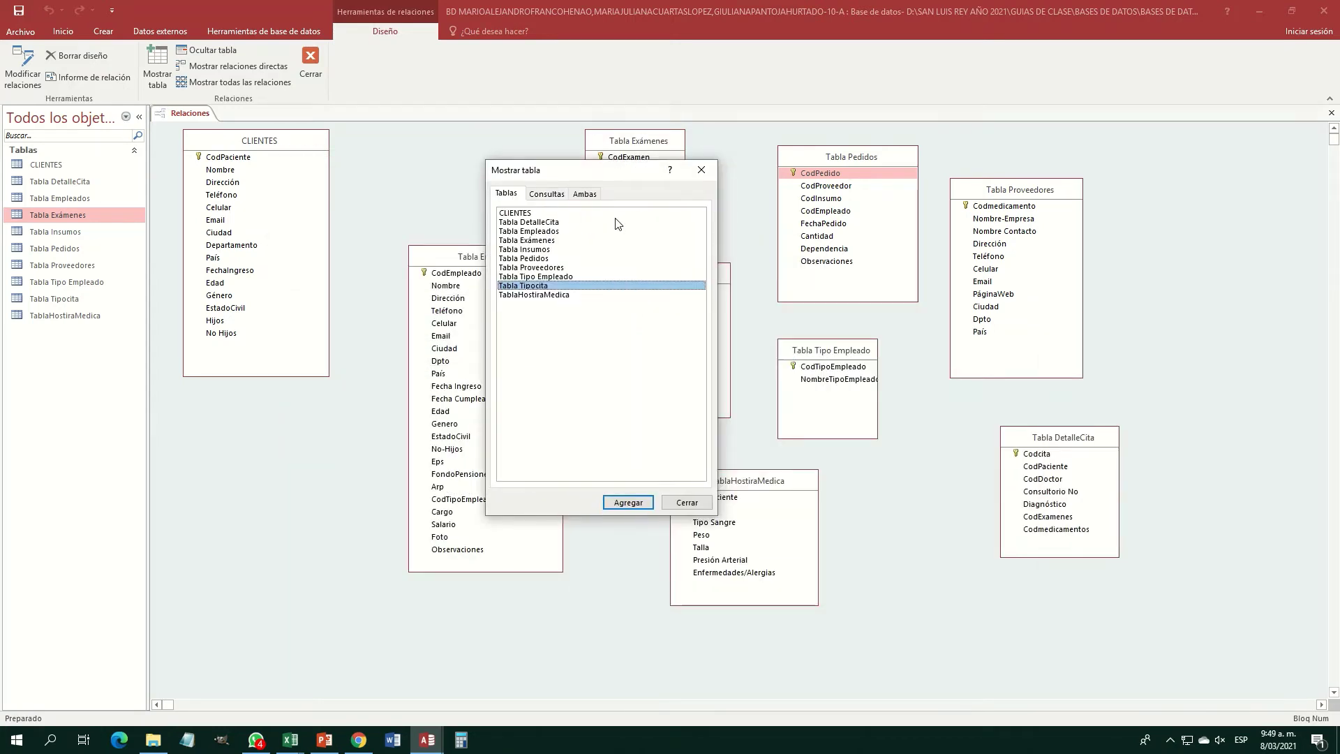
left_click(642, 499)
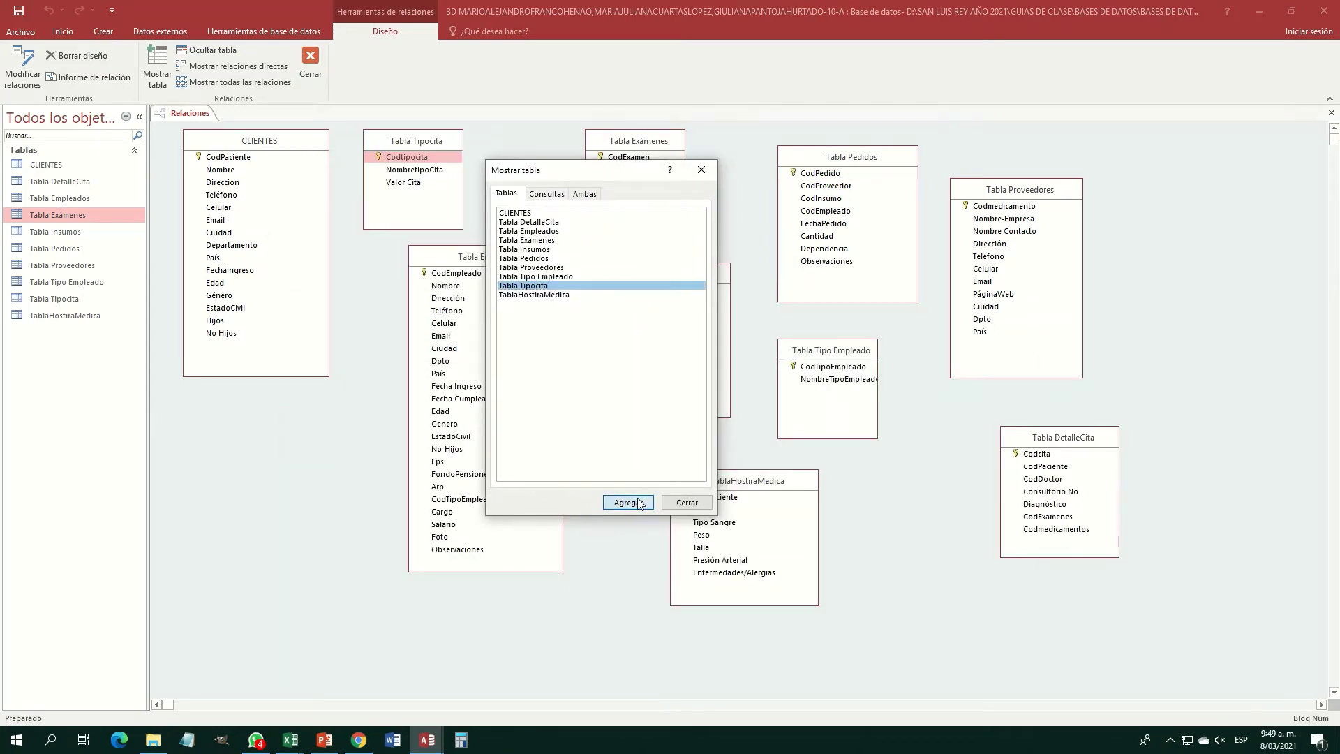
left_click(682, 502)
left_click_drag(533, 256, 522, 301)
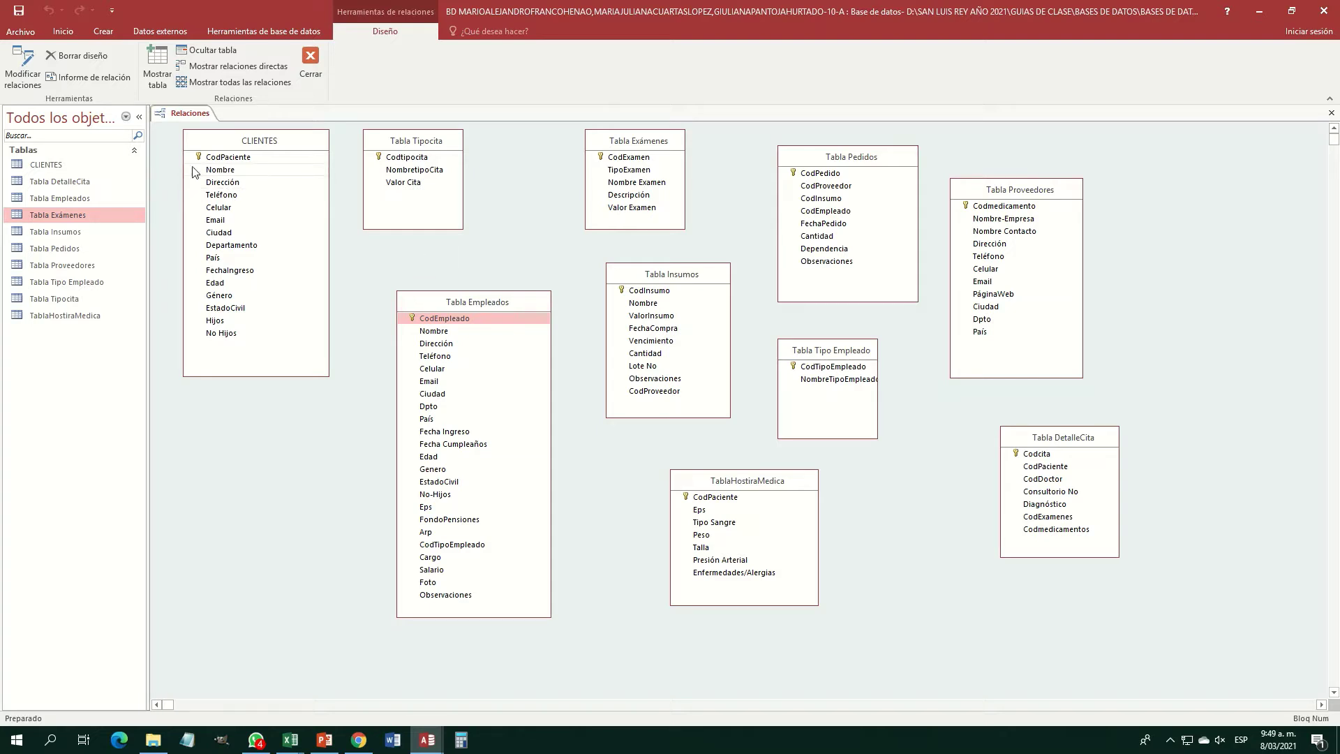
Examine the primary key fields of CLIENTES, Tabla Empleados, Tabla Tipocita, Tabla Exámenes, Tabla Insumos and TablaHostiraMedica.
left_click(219, 159)
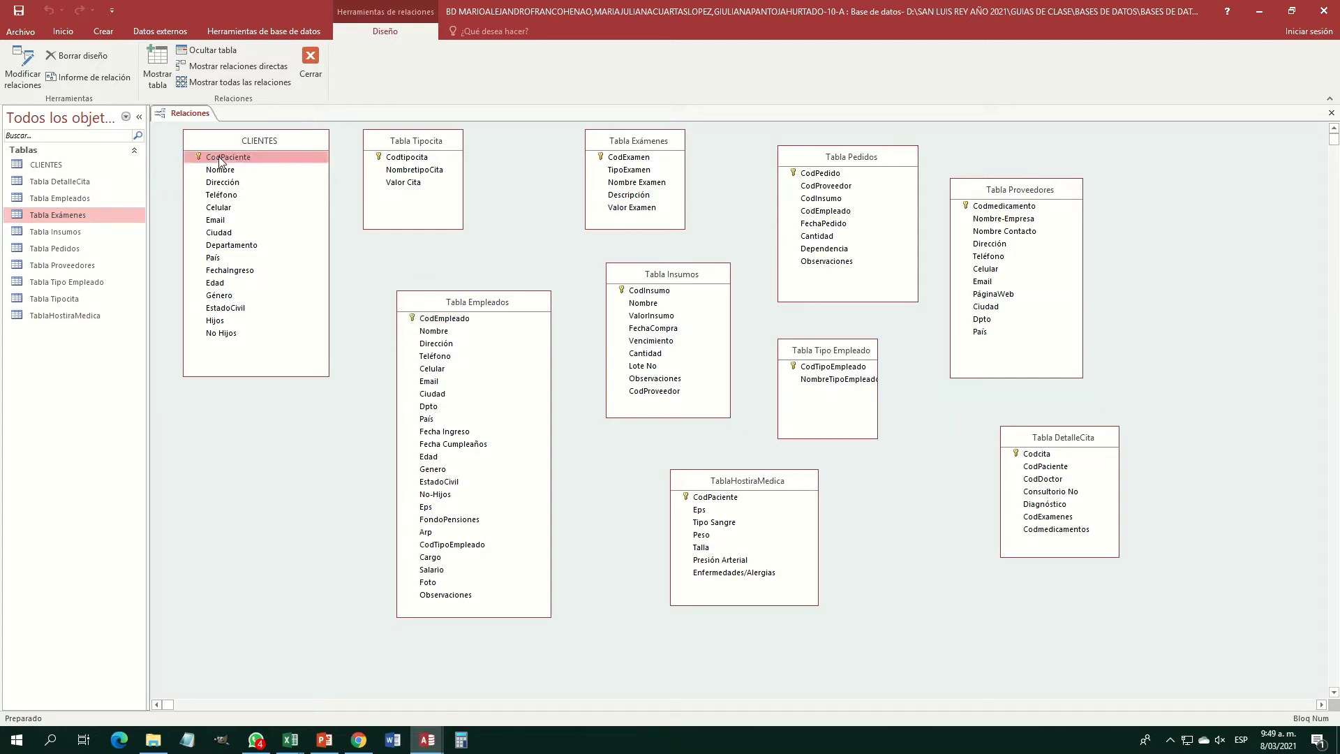
left_click(428, 320)
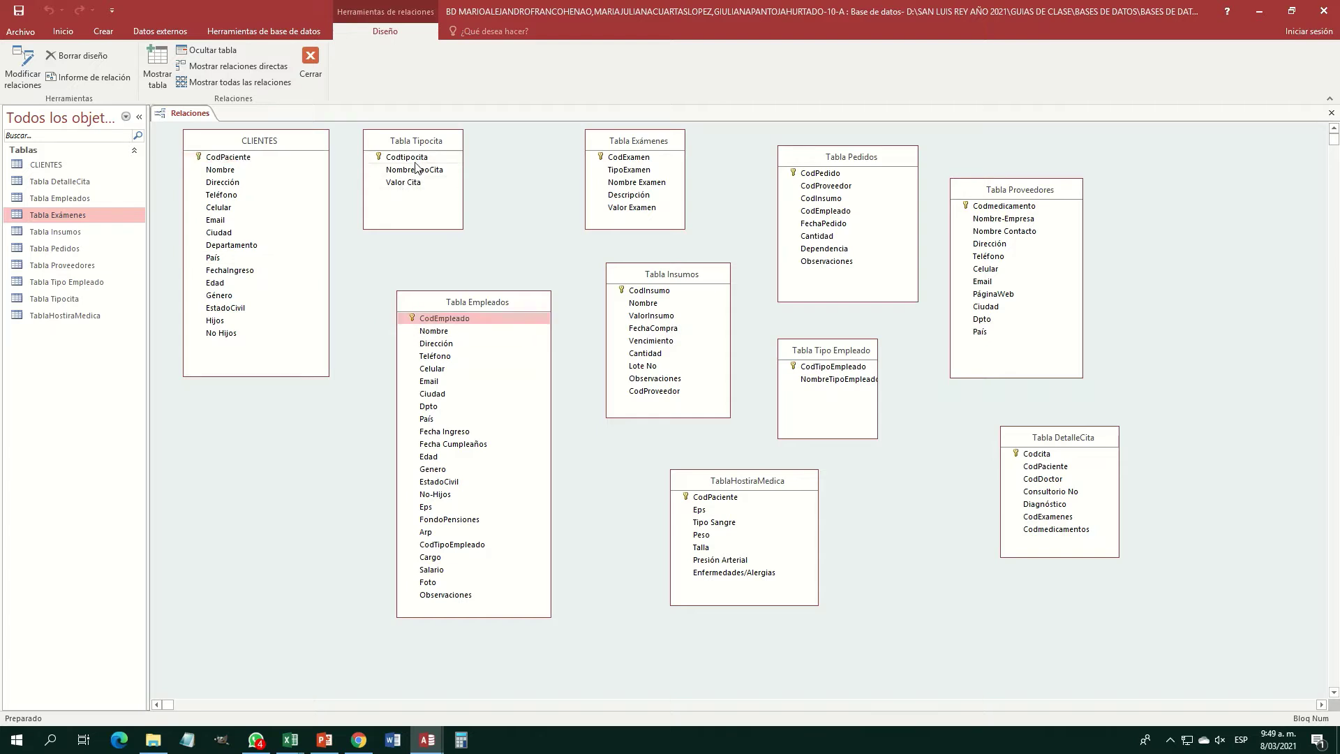
left_click(411, 156)
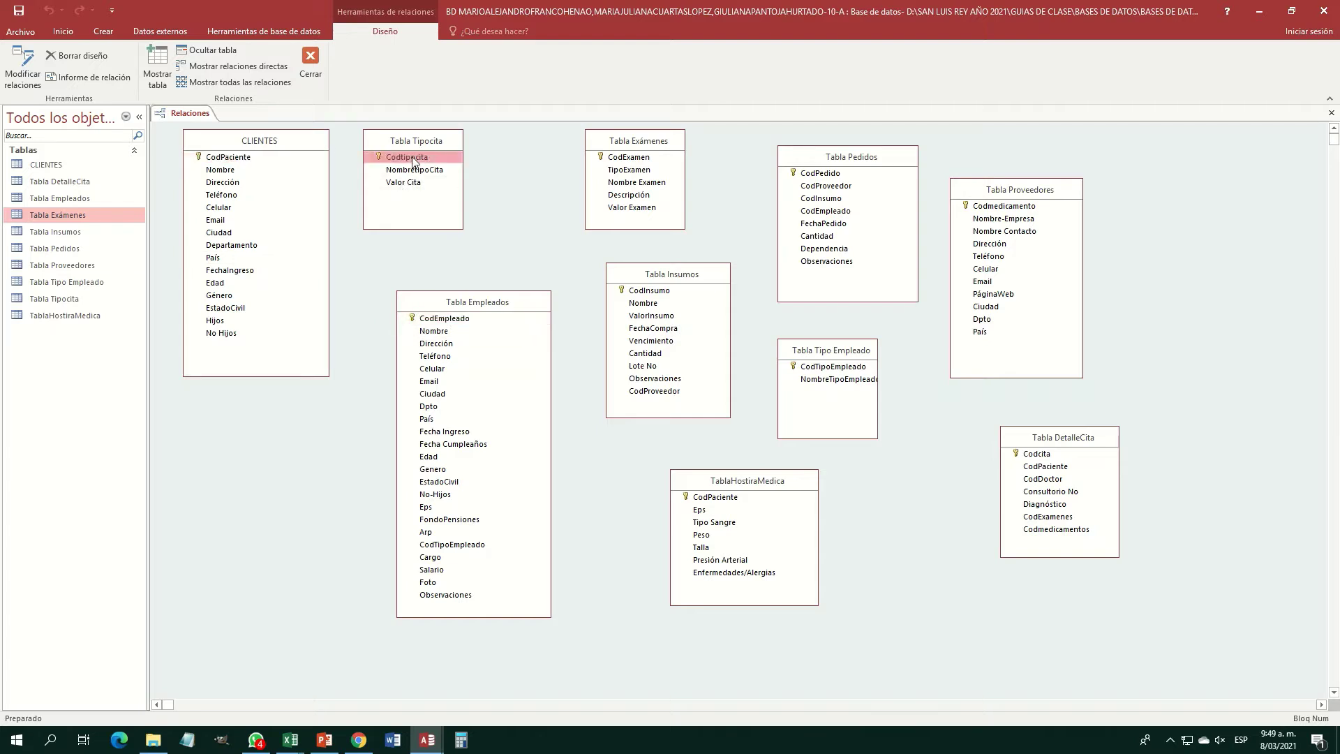
left_click(633, 159)
left_click(649, 292)
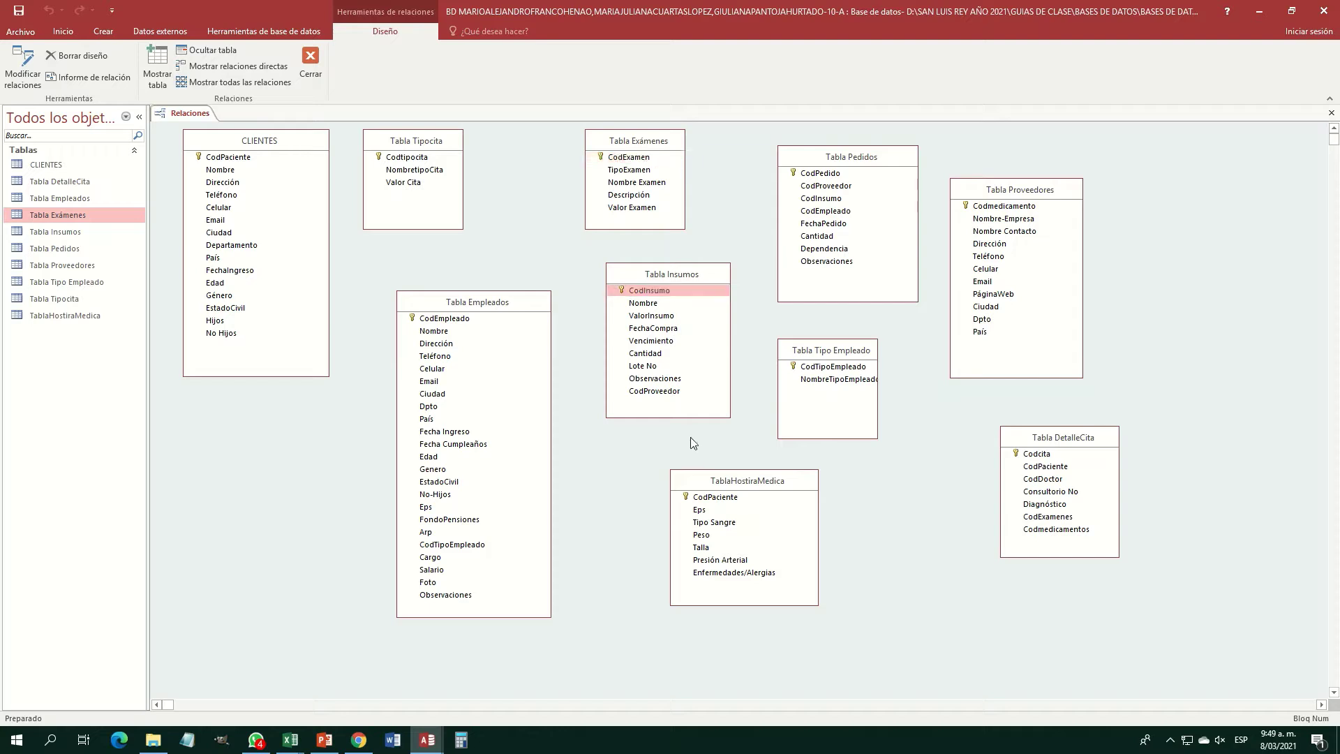
left_click(724, 503)
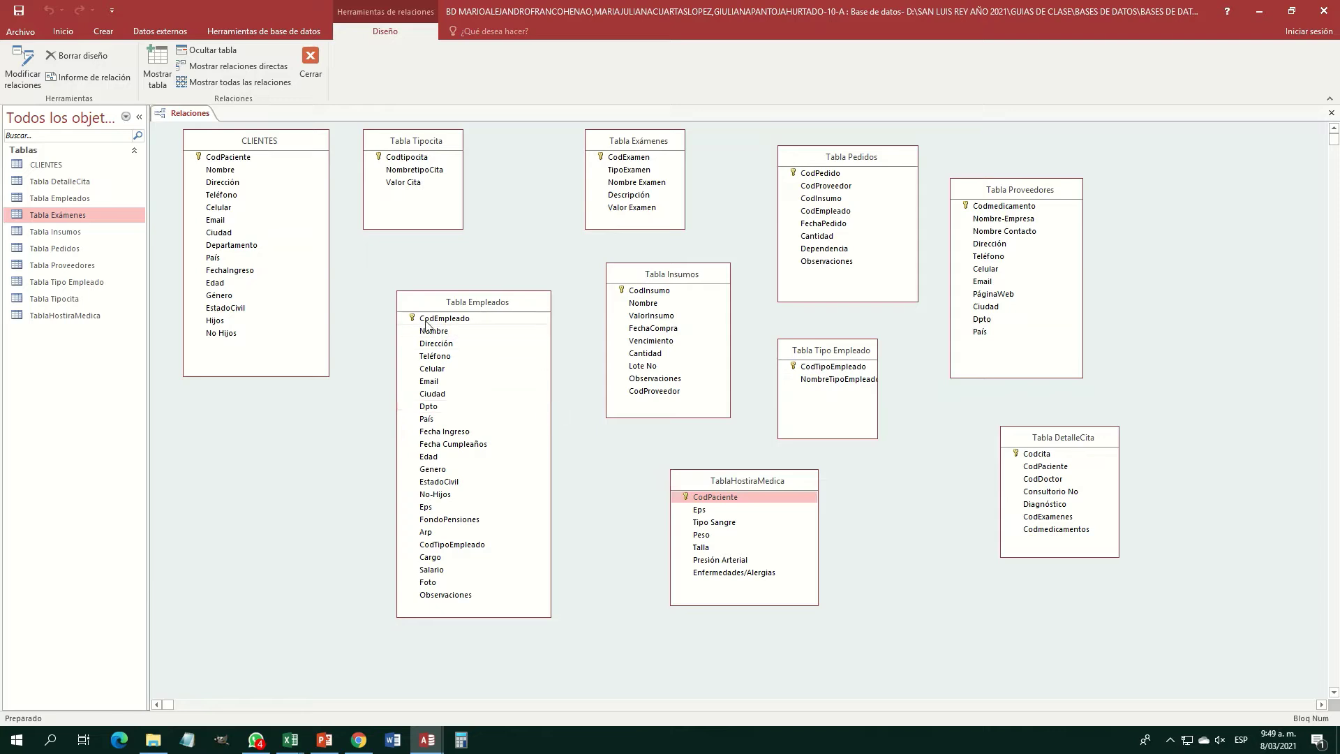
Open the table design of Tabla Empleados from the diagram to check its primary key and data types, and close it.
left_click(506, 304)
right_click(505, 303)
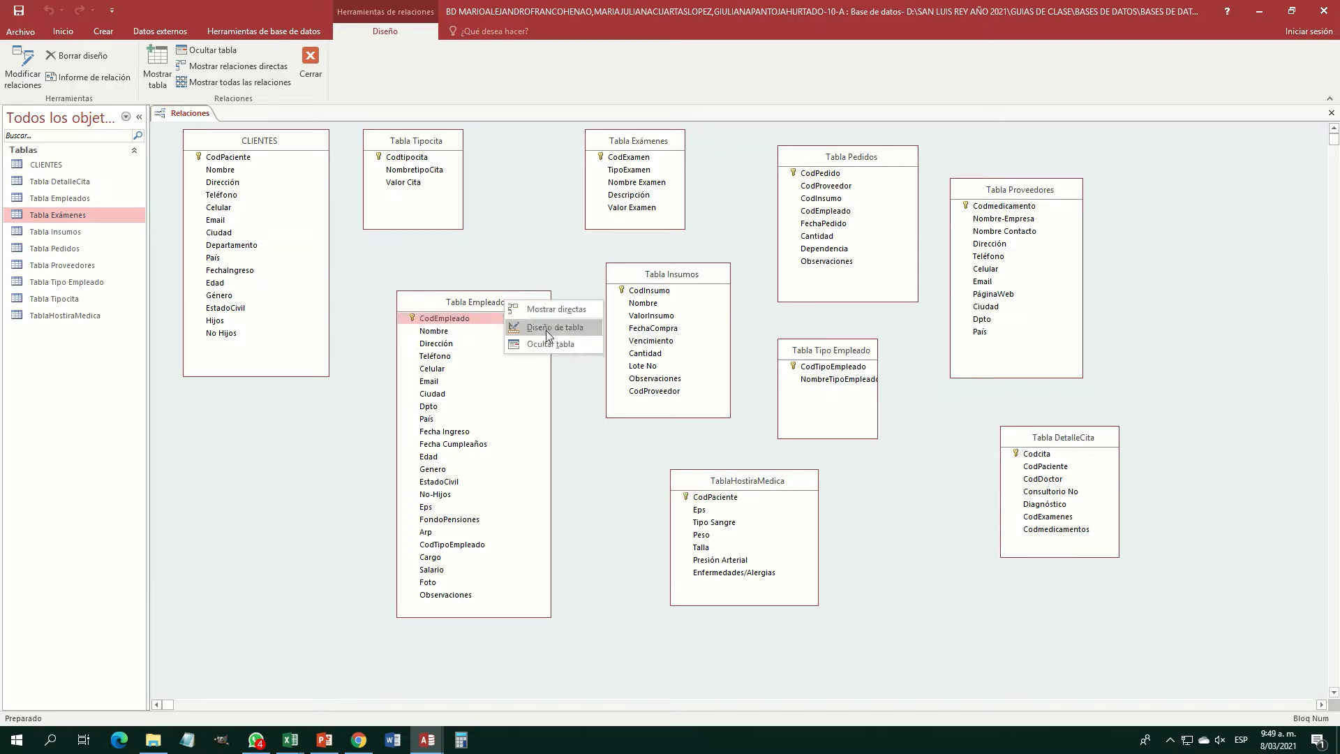
left_click(545, 328)
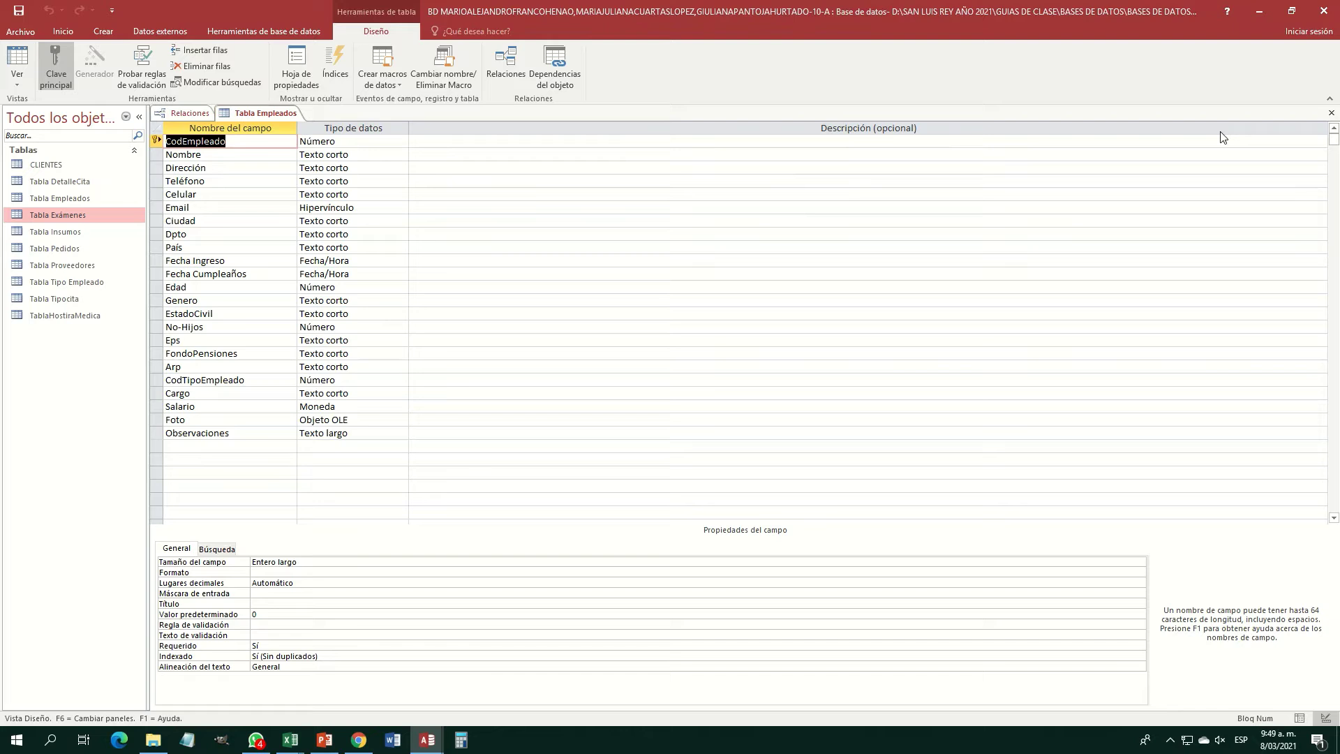
left_click(1330, 113)
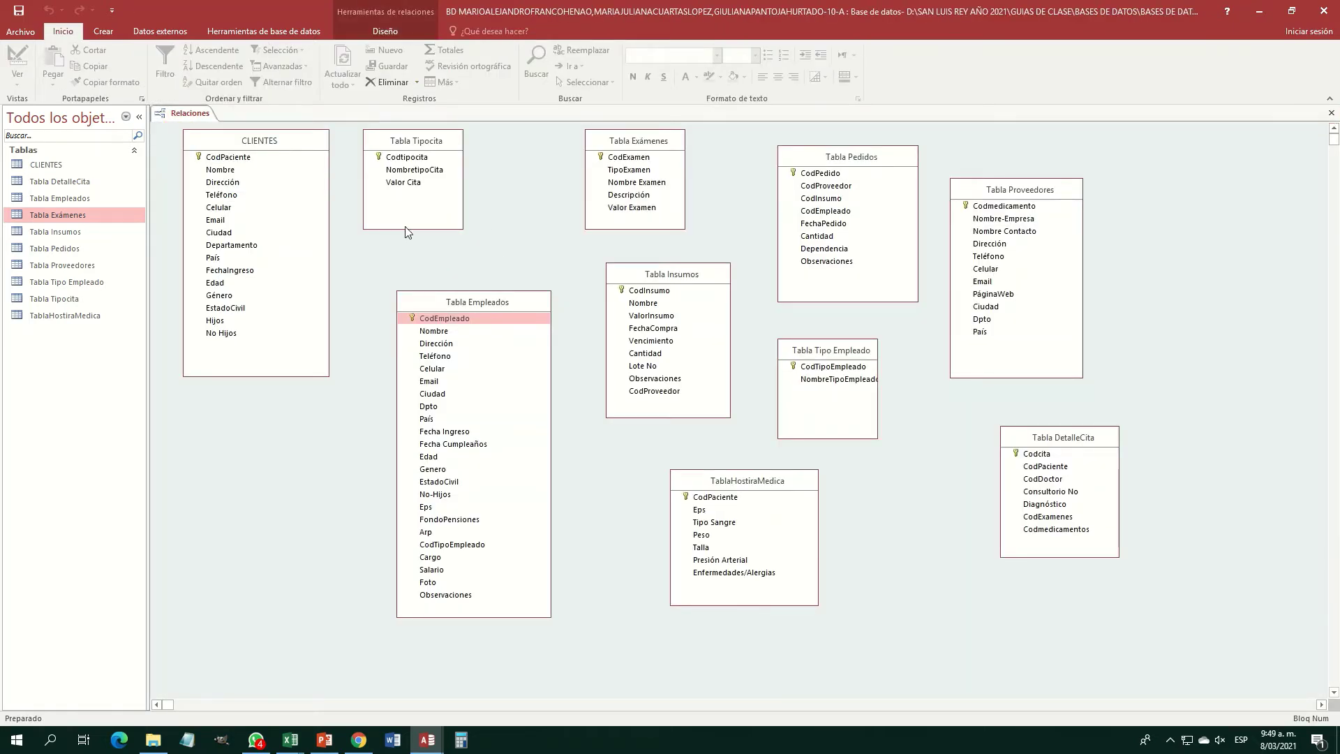
Reposition Tabla Empleados closer to CLIENTES, directly beneath Tabla Tipocita, and select its CodEmpleado key field.
left_click(465, 320)
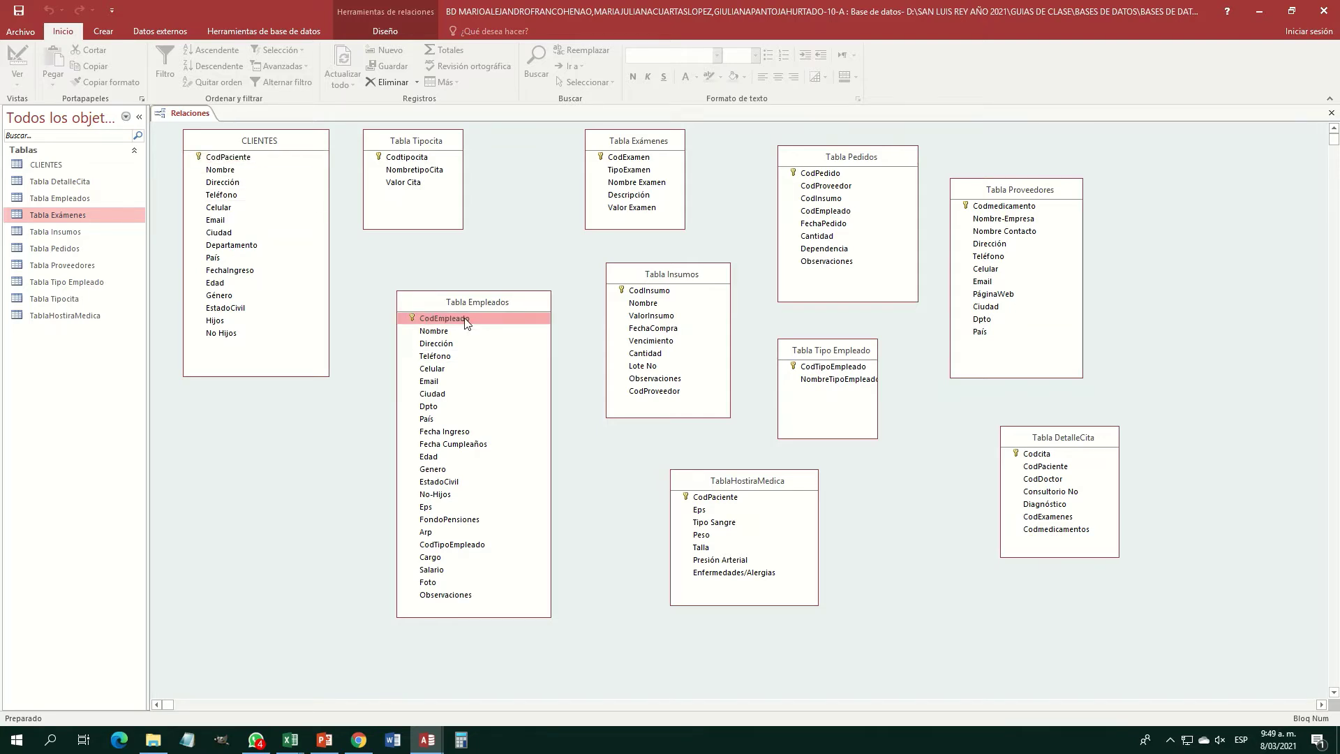
mouse_move(520, 306)
left_mouse_down()
mouse_move(497, 292)
mouse_move(517, 288)
left_mouse_up()
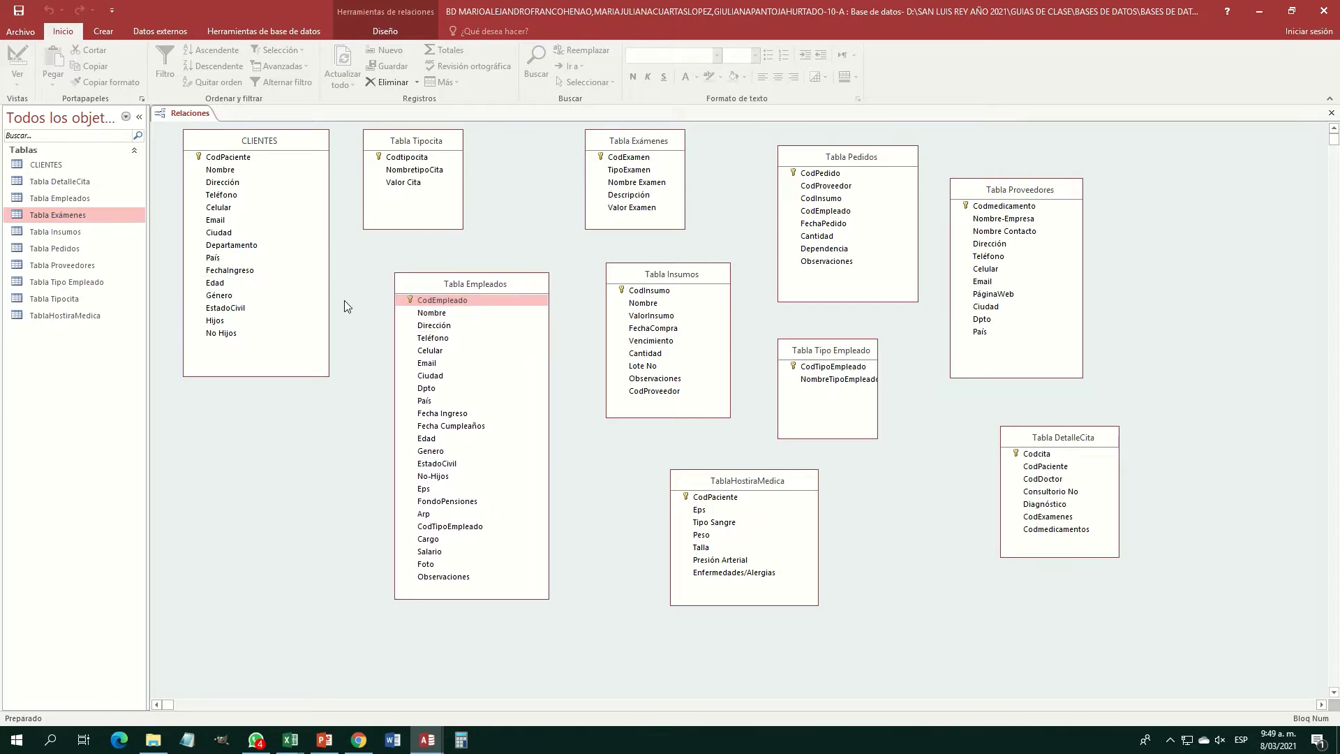
left_click(452, 304)
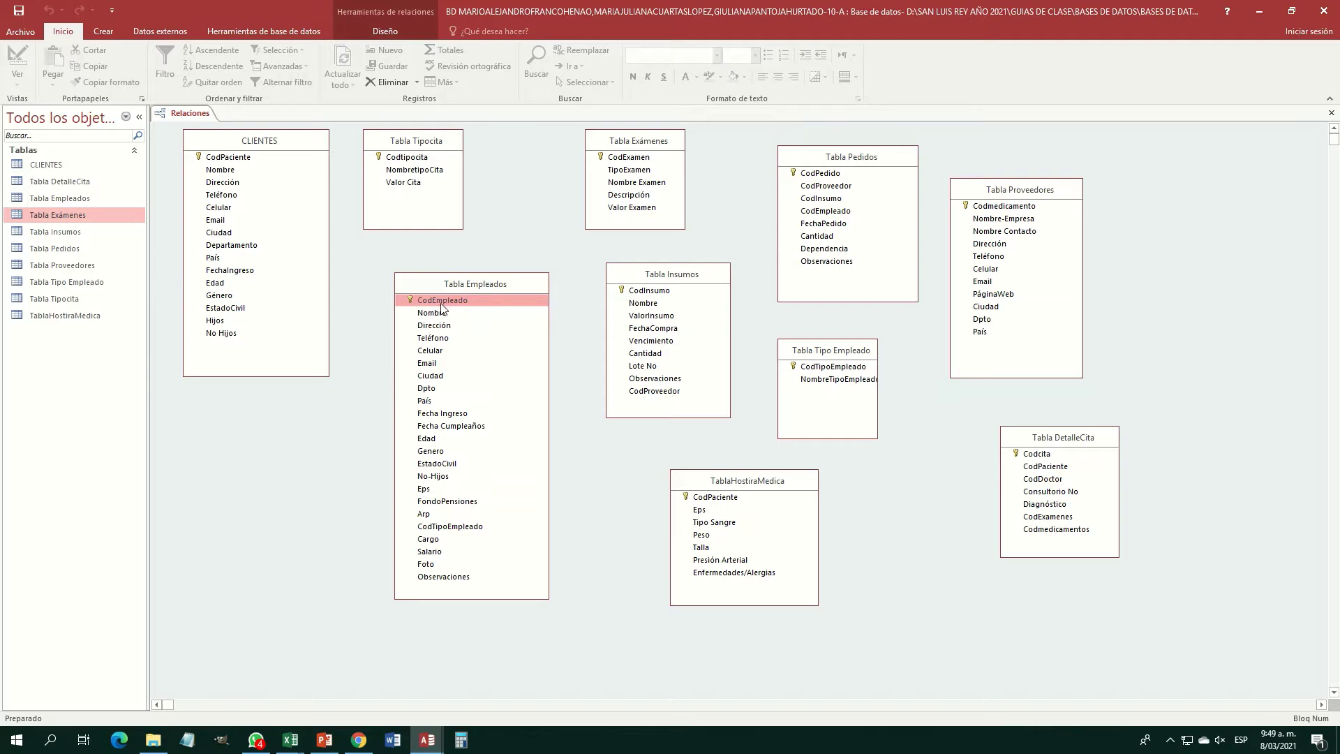
left_click(368, 314)
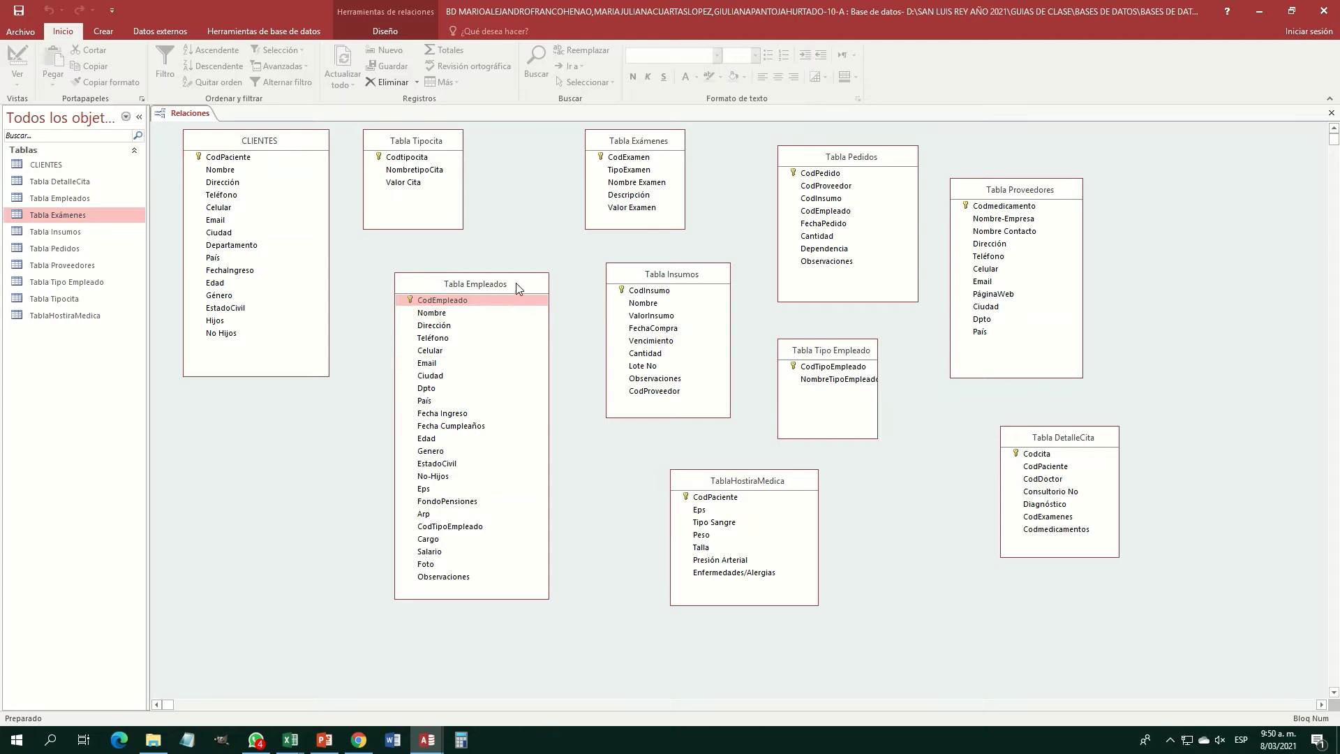
left_click_drag(517, 282, 481, 273)
left_click(398, 290)
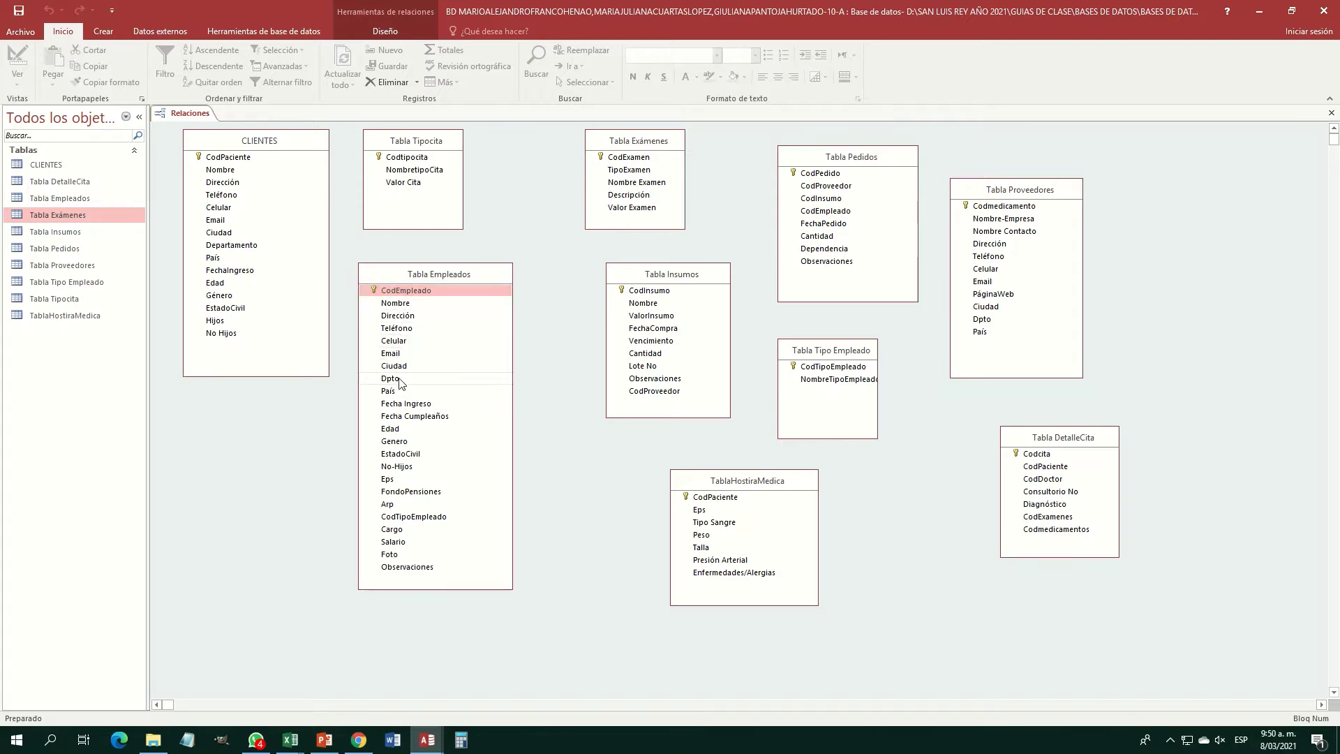
Place Tabla Tipo Empleado beside Tabla Empleados, moving Tabla Insumos over by Tabla Proveedores and TablaHostiraMedica below Tabla Pedidos.
left_click(398, 518)
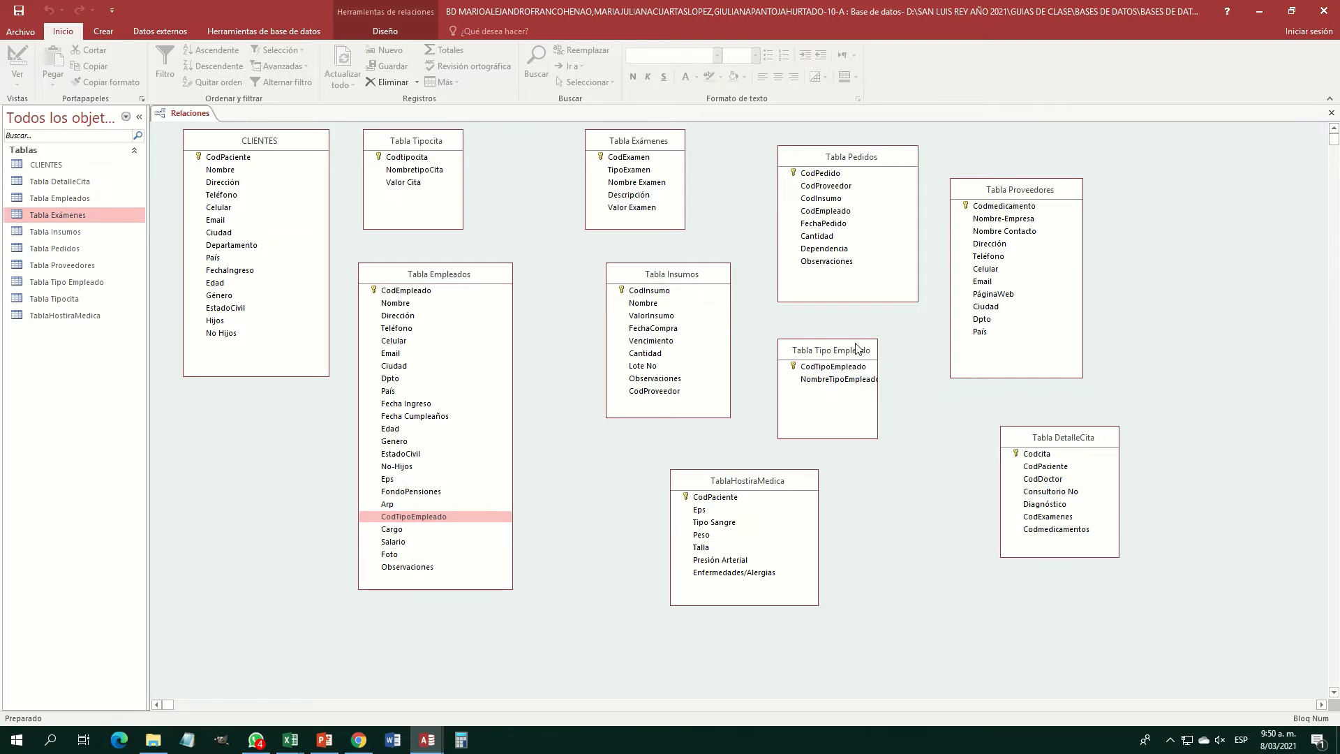
left_click_drag(721, 273, 1160, 324)
left_click_drag(859, 349, 635, 275)
left_click_drag(814, 487, 859, 382)
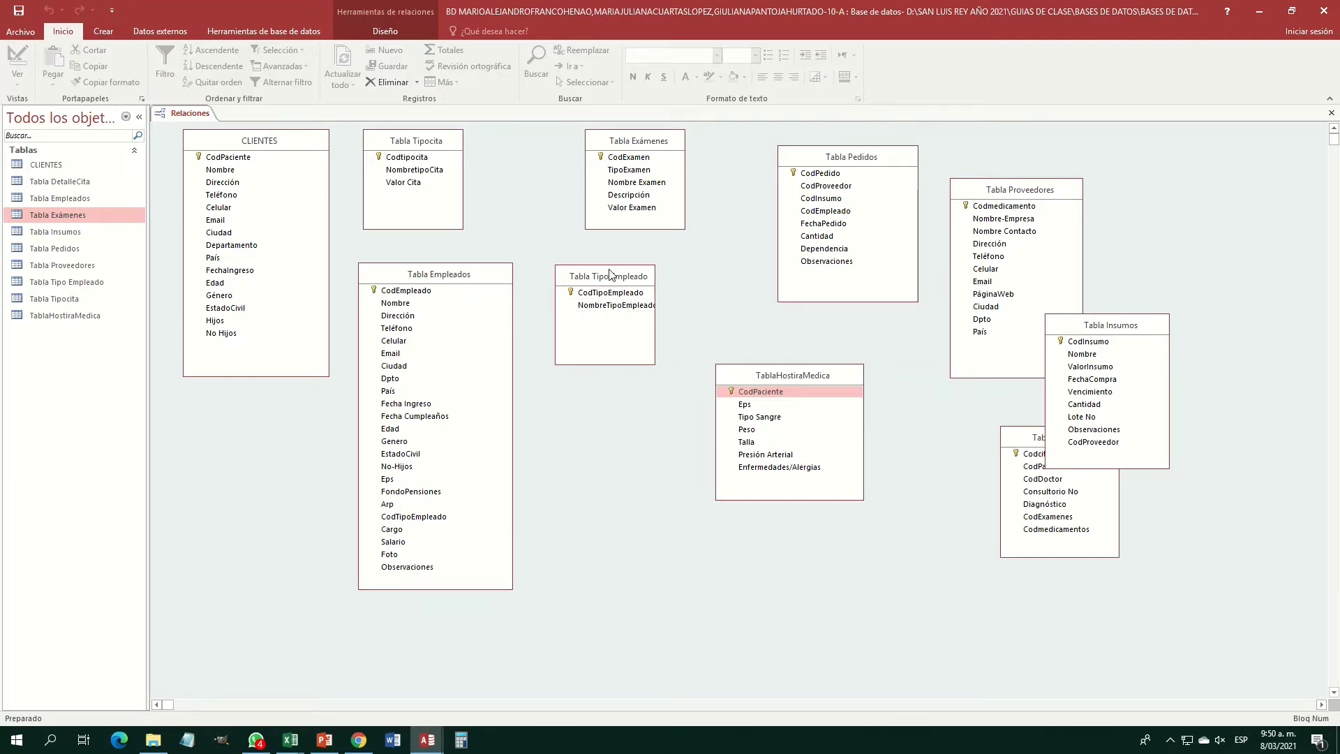
left_click_drag(610, 276, 628, 274)
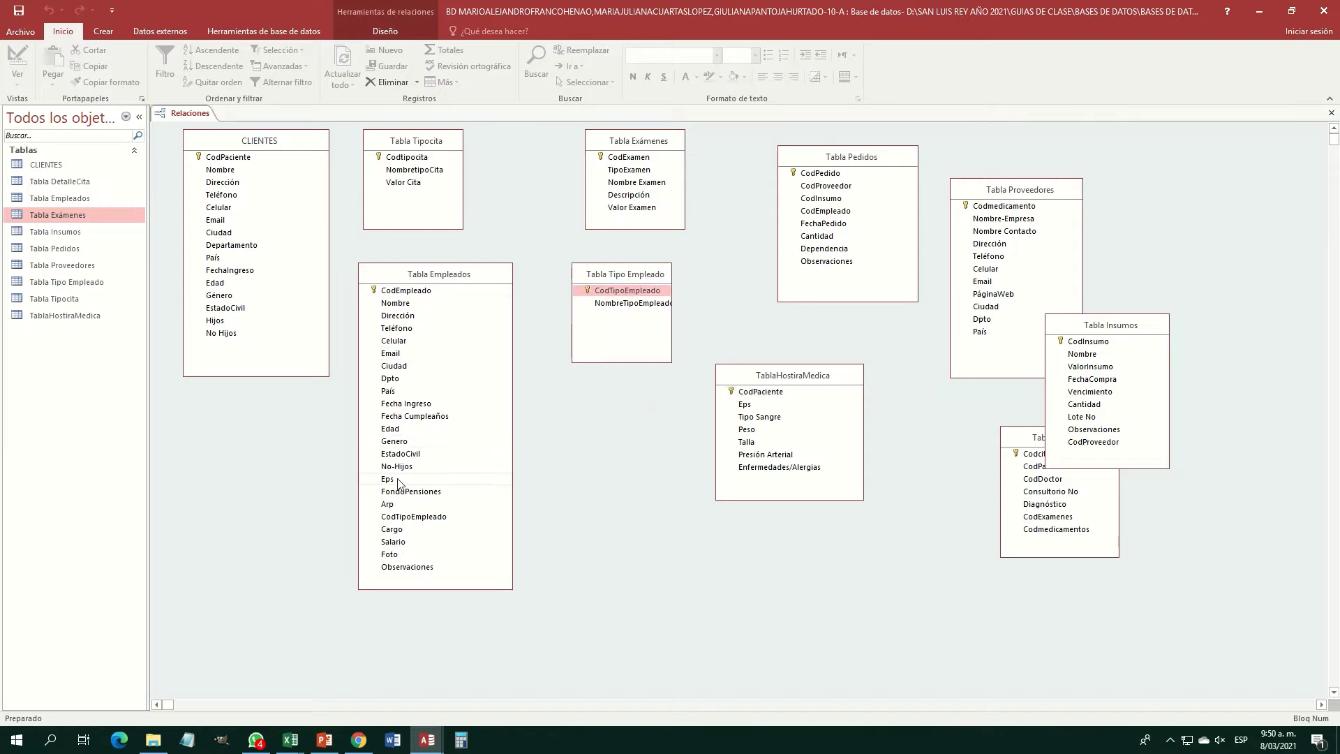
Examine the CodEmpleado and CodTipoEmpleado fields of Tabla Empleados in the diagram.
left_click(399, 296)
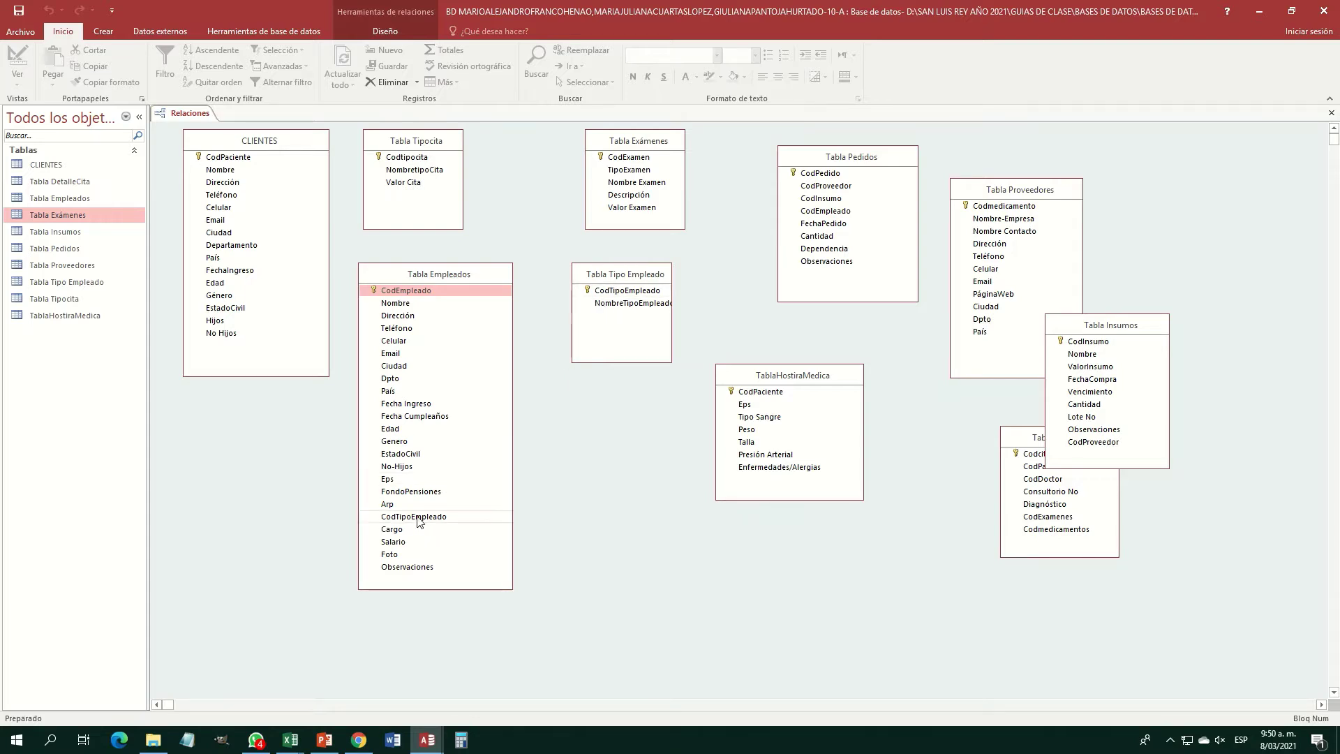
left_click(388, 520)
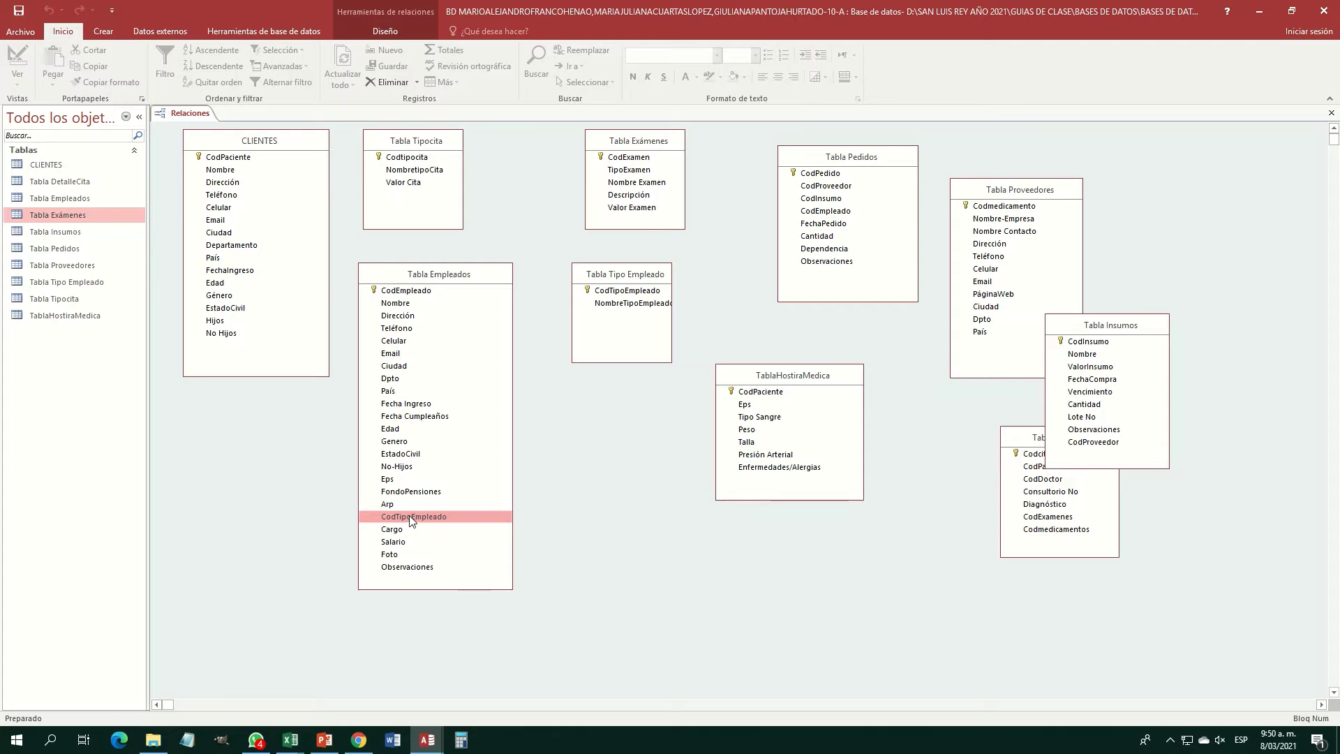
left_click_drag(412, 521, 415, 200)
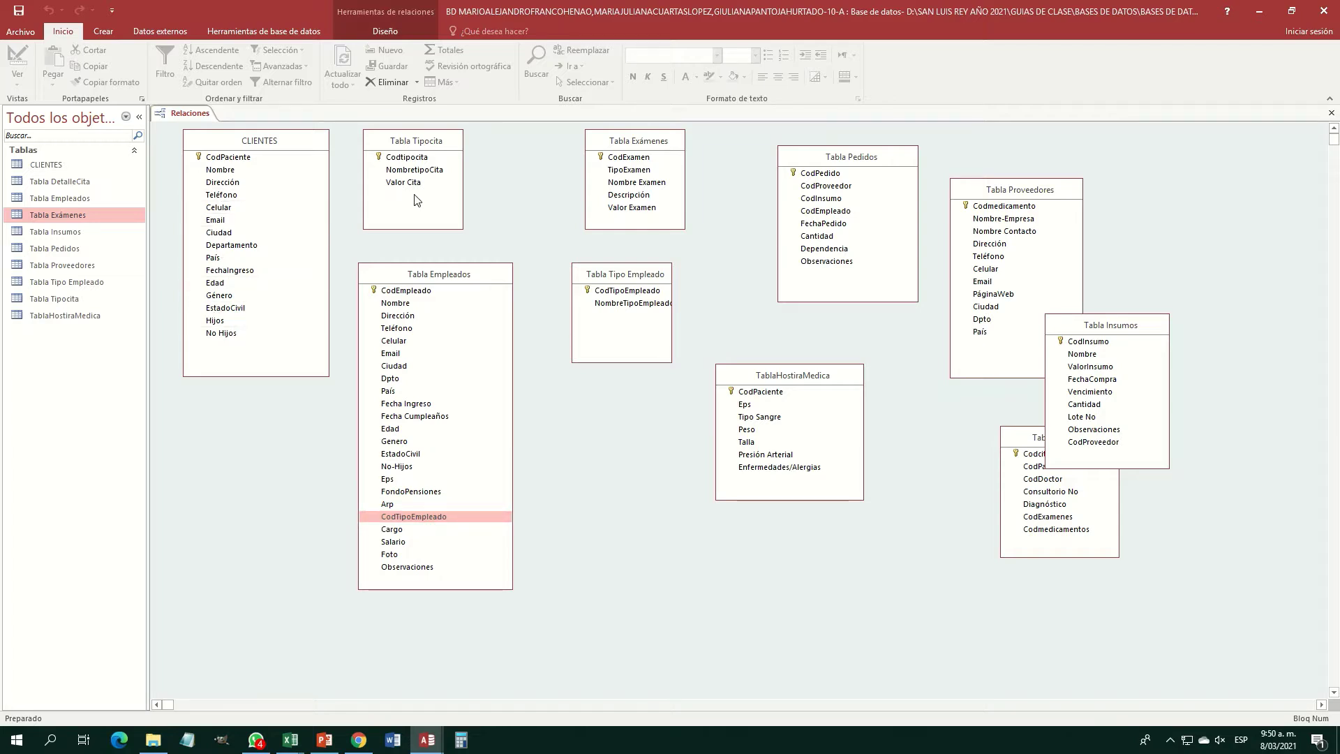
Move Tabla Insumos clear of Tabla DetalleCita, to the free space beyond Tabla Proveedores.
left_click_drag(649, 213, 1107, 384)
left_click_drag(1138, 326, 1213, 200)
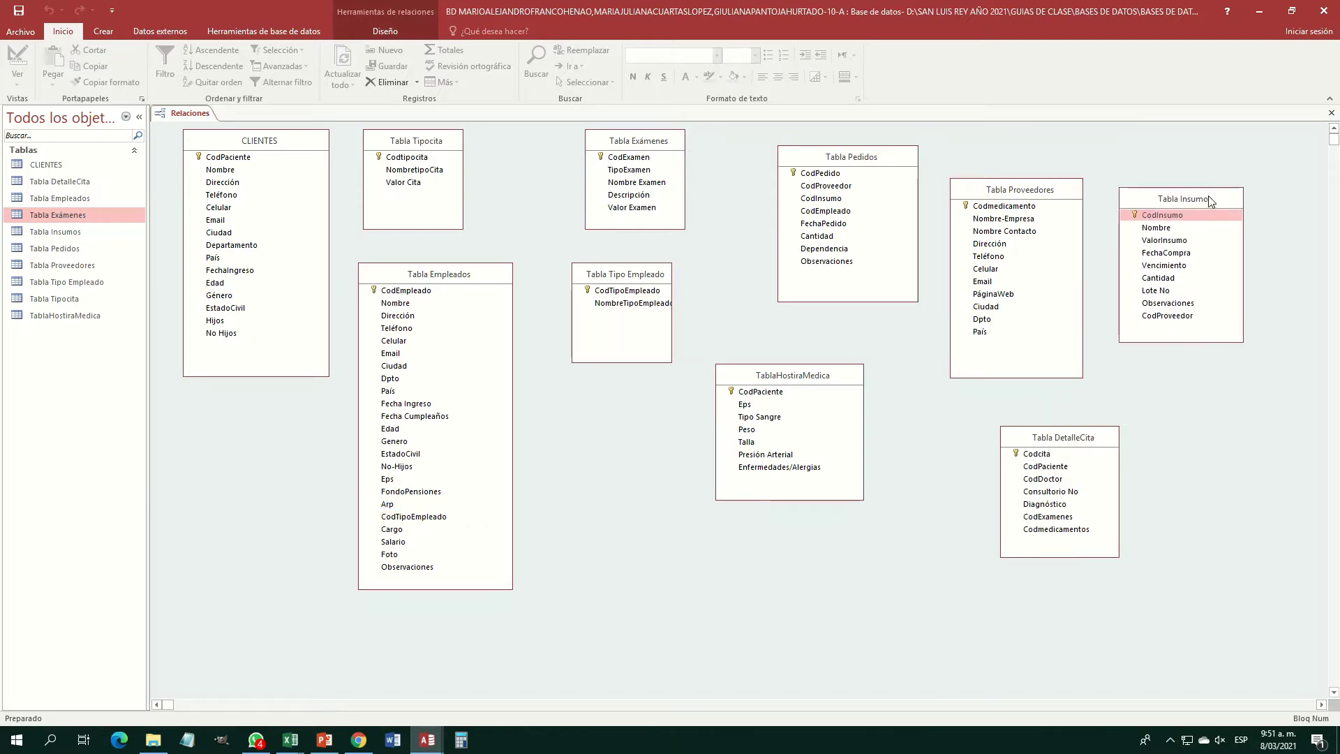
Start a relationship linking CodTipoEmpleado of Tabla Tipo Empleado with CodTipoEmpleado of Tabla Empleados.
left_click(625, 293)
left_click_drag(604, 298, 403, 527)
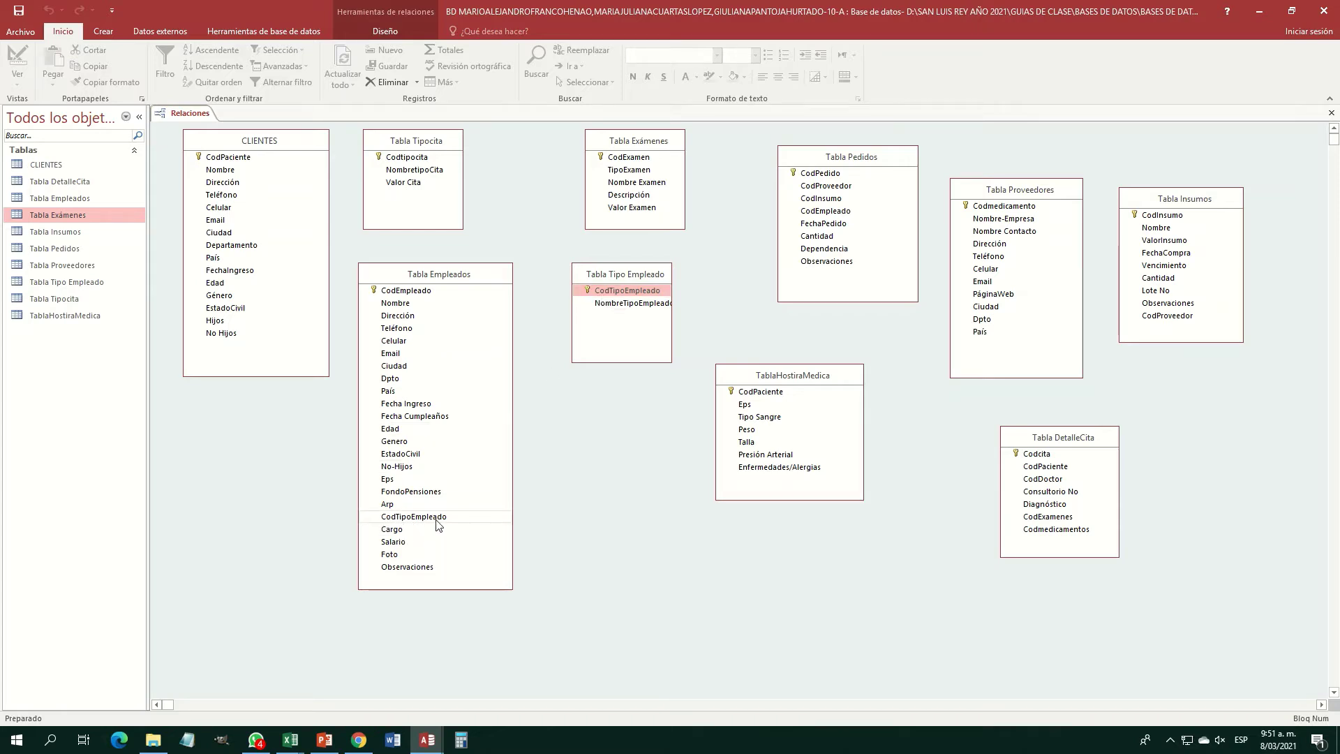
left_click_drag(439, 523, 612, 293)
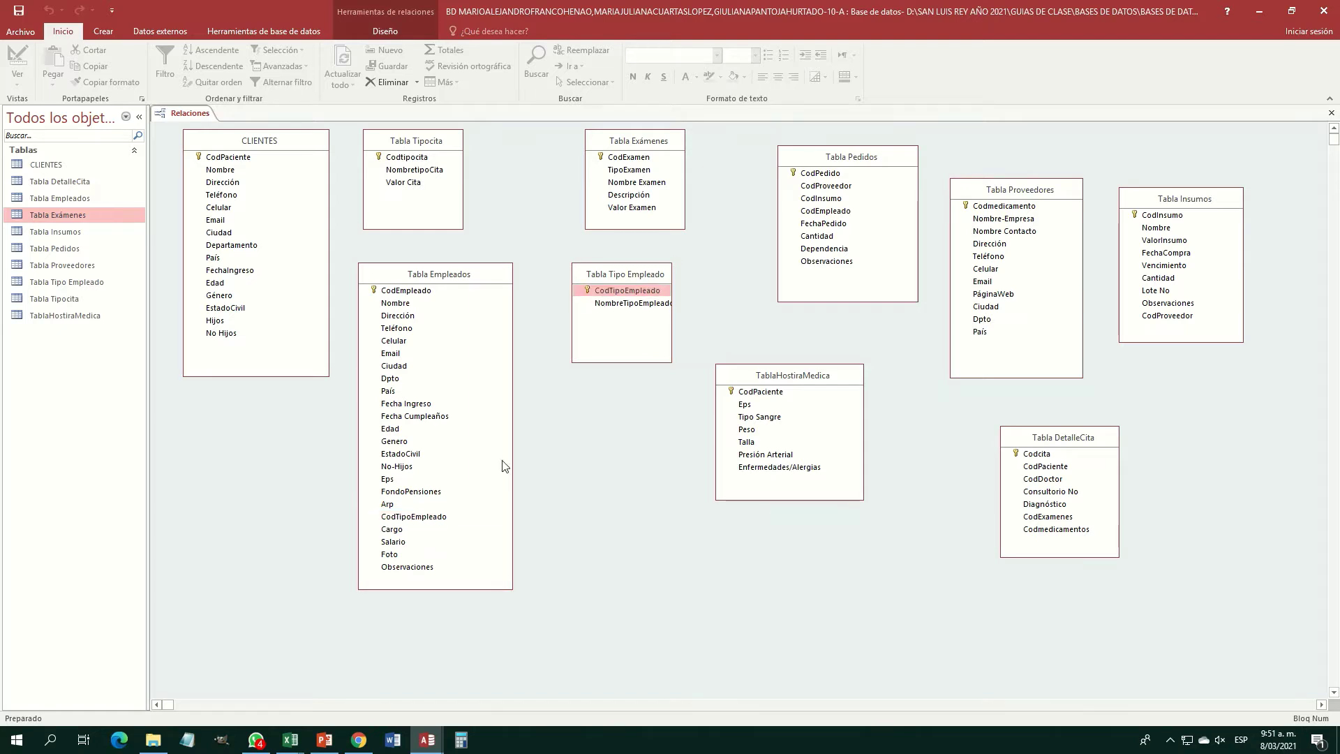
left_click(443, 522)
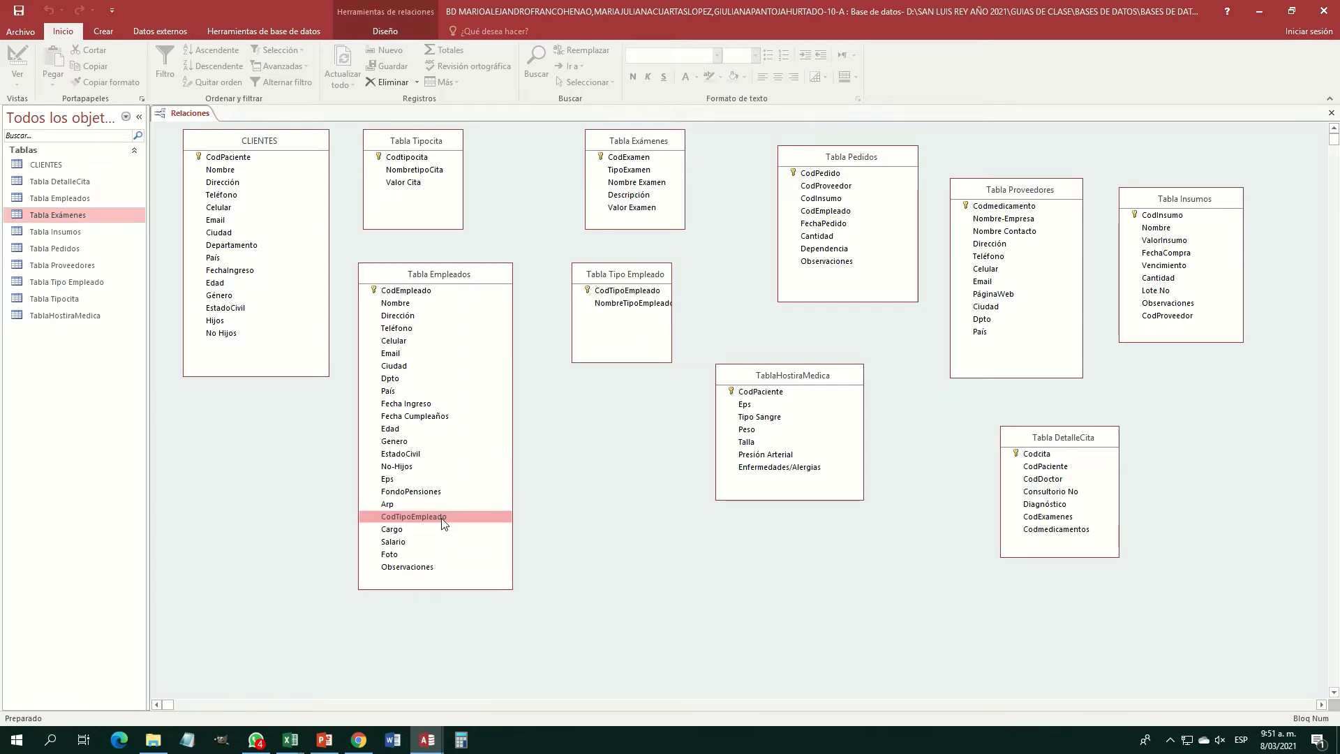
mouse_move(443, 523)
left_mouse_down()
mouse_move(499, 384)
mouse_move(656, 334)
mouse_move(607, 295)
mouse_move(547, 347)
mouse_move(502, 502)
mouse_move(421, 520)
left_mouse_up()
left_click_drag(420, 521, 419, 519)
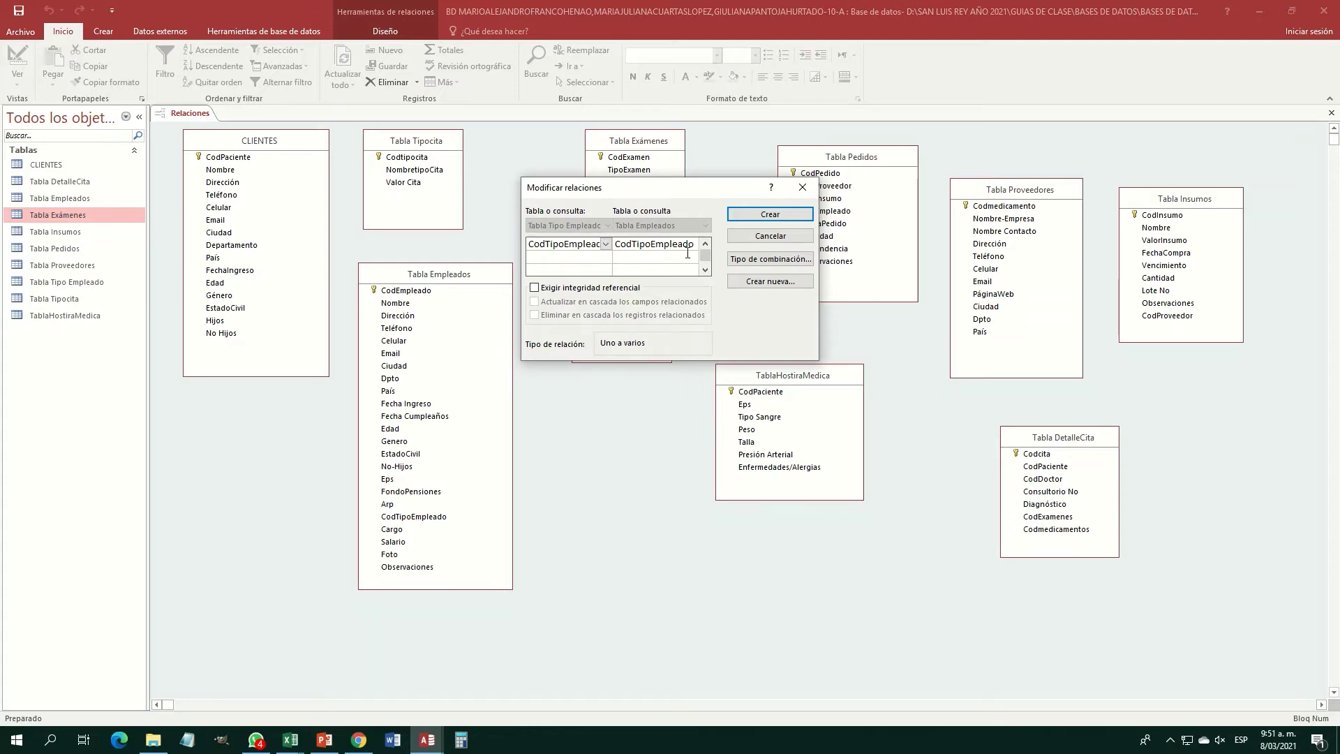
Try to create the relationship with referential integrity, cascade update of fields and cascade delete of records, and dismiss the relationship settings.
left_click(534, 287)
left_click(534, 302)
left_click(535, 314)
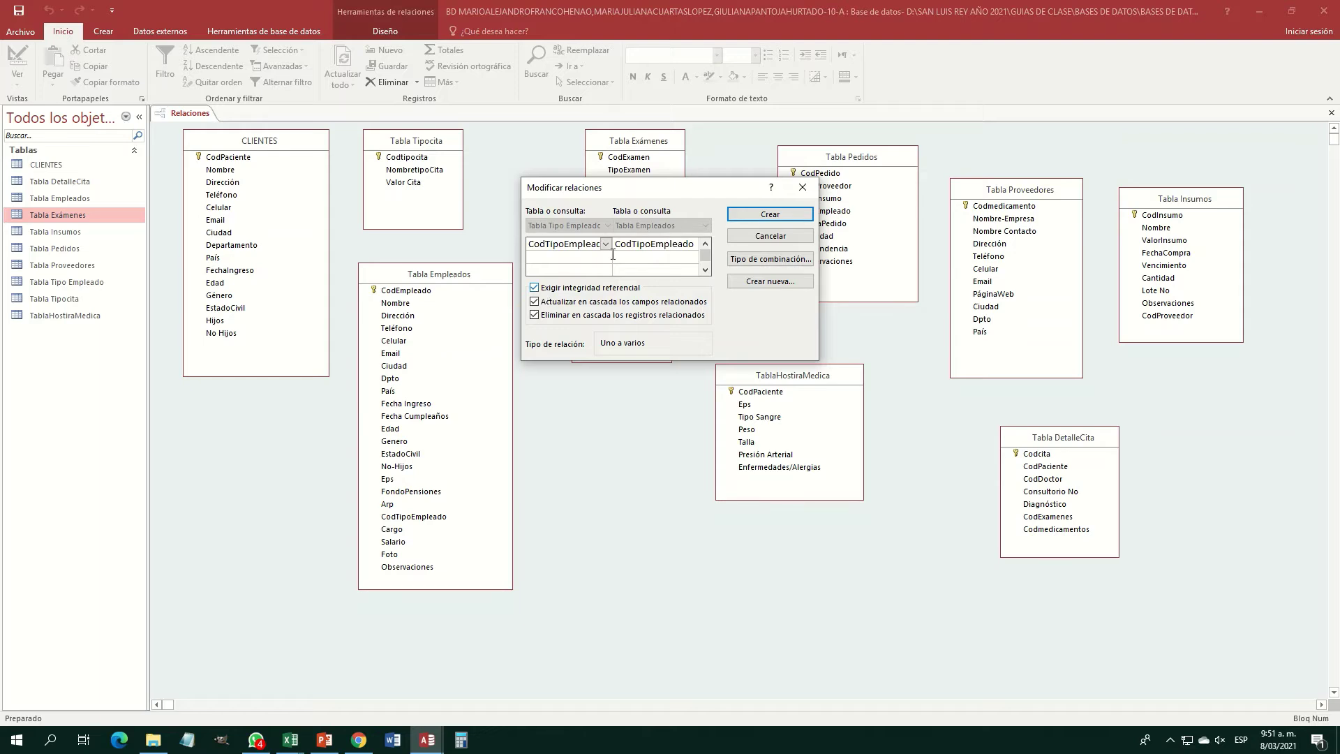
left_click_drag(695, 193, 938, 203)
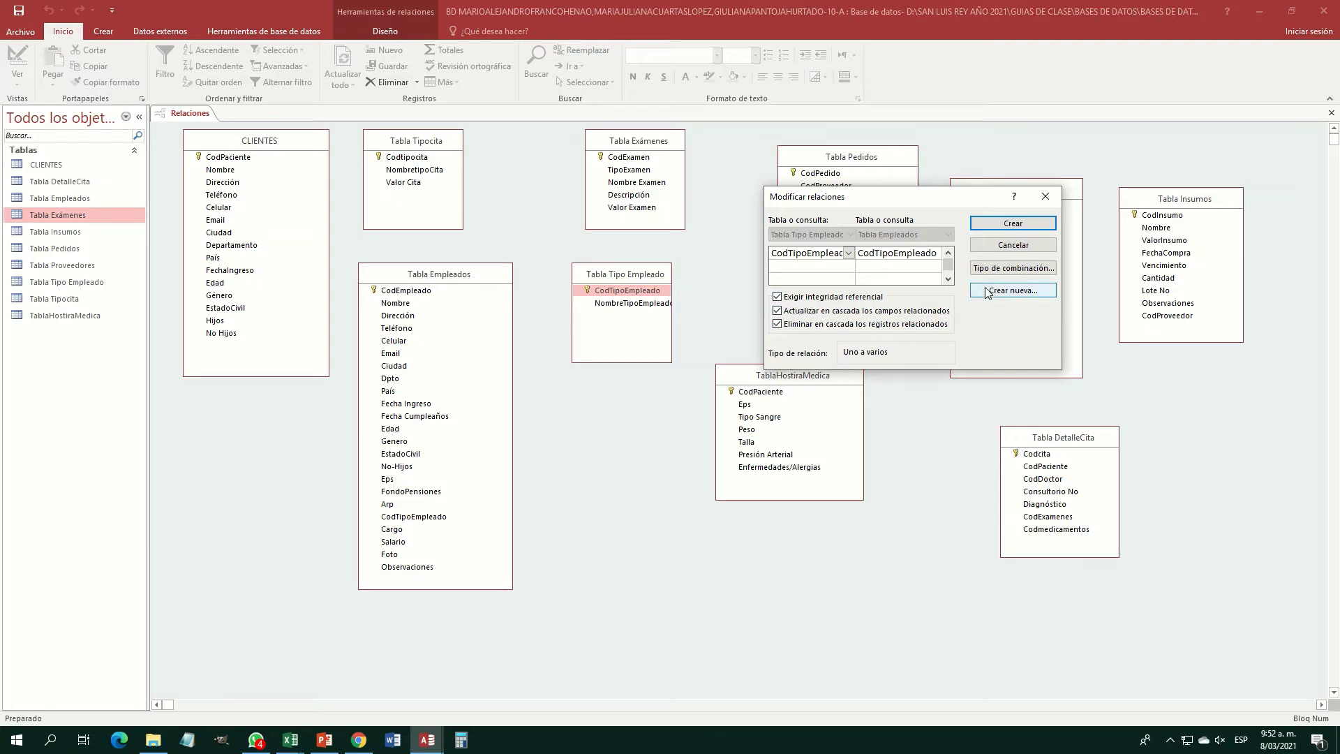
left_click(1013, 224)
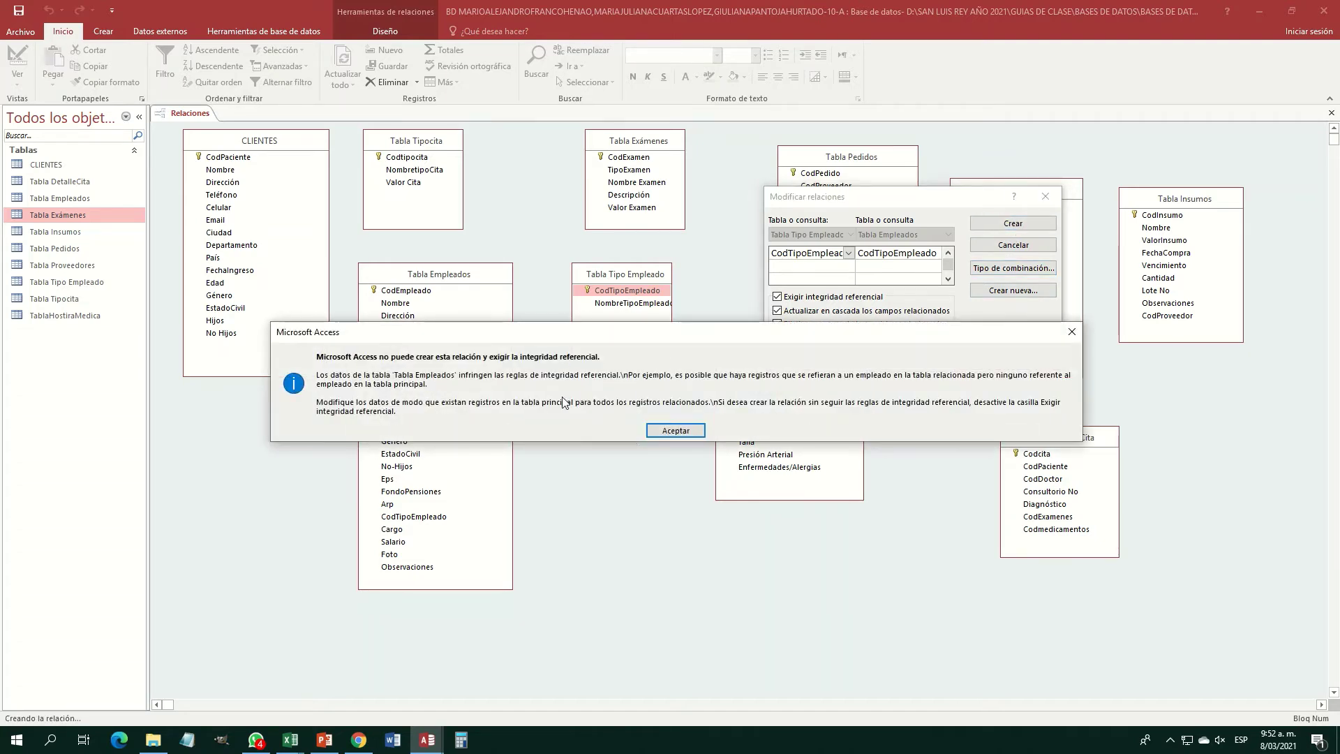
left_click(676, 431)
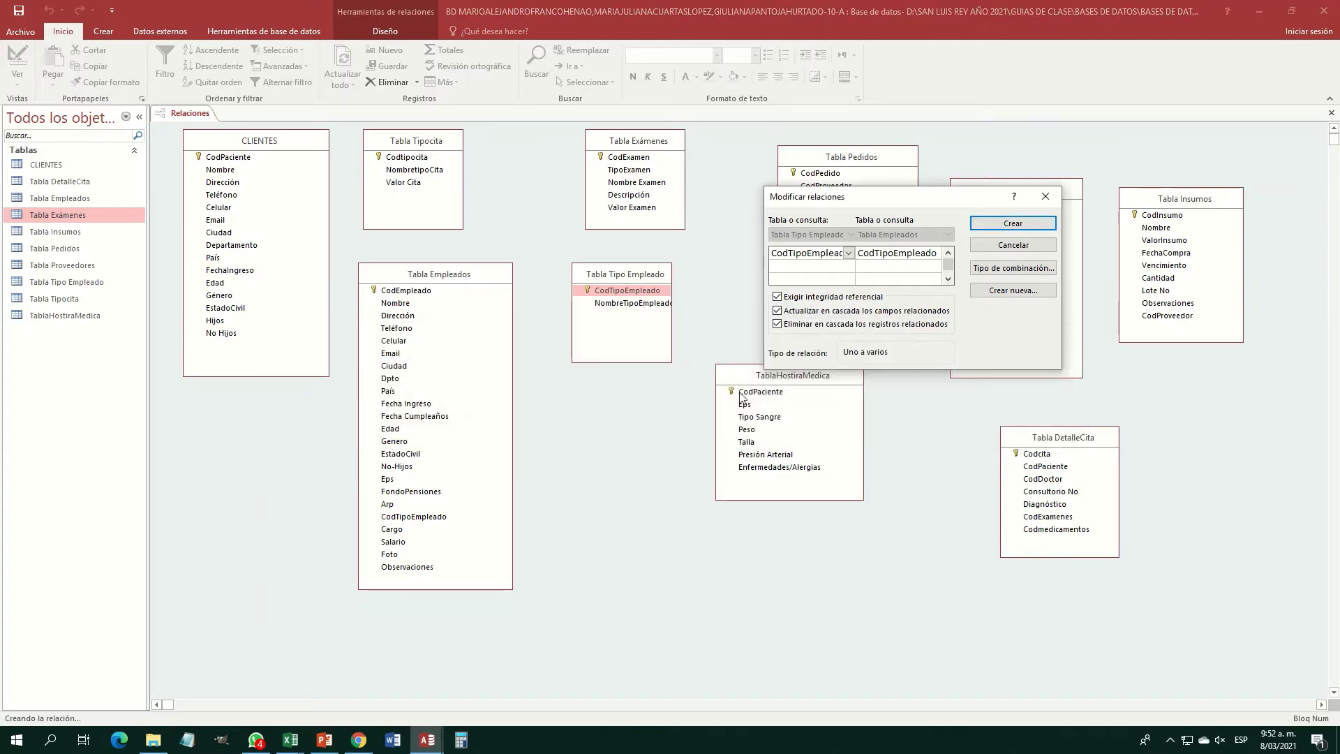
left_click(1012, 245)
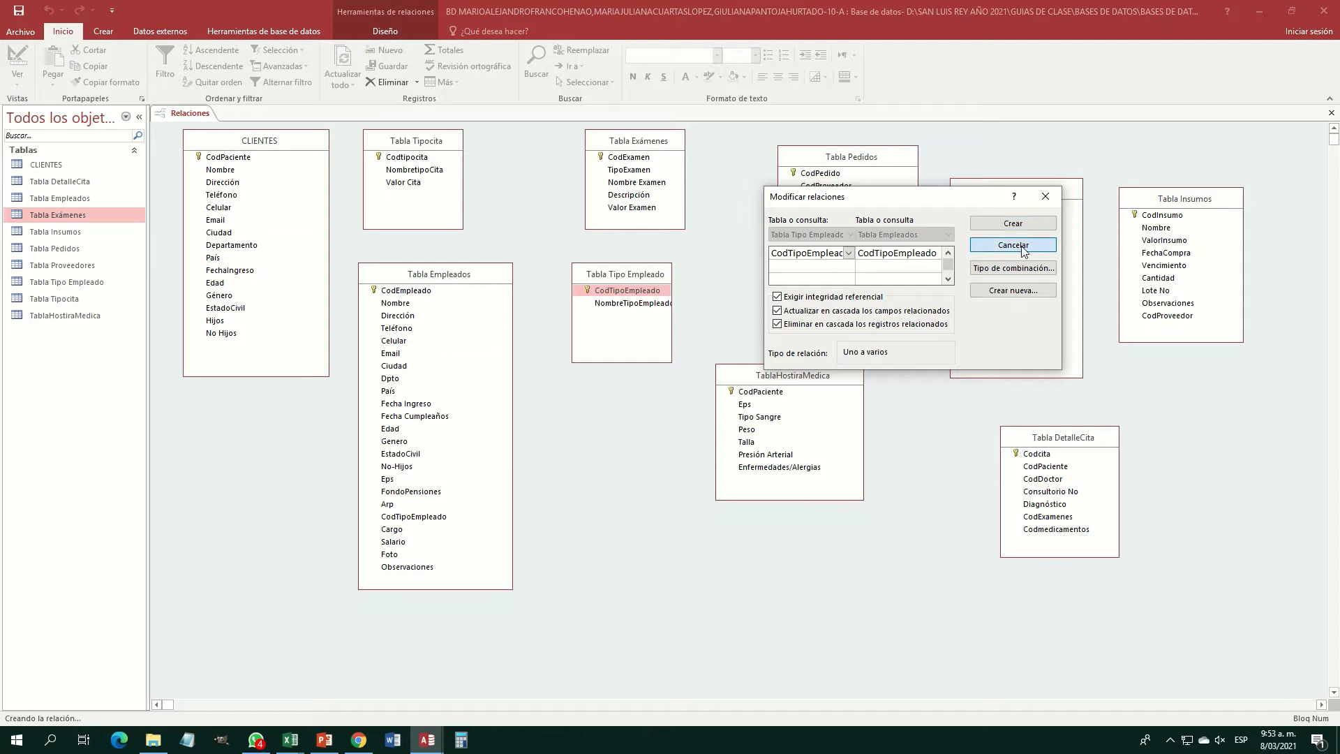
Check the data type and field properties of CodTipoEmpleado in the design of Tabla Tipo Empleado, and close it.
left_click_drag(589, 292, 450, 524)
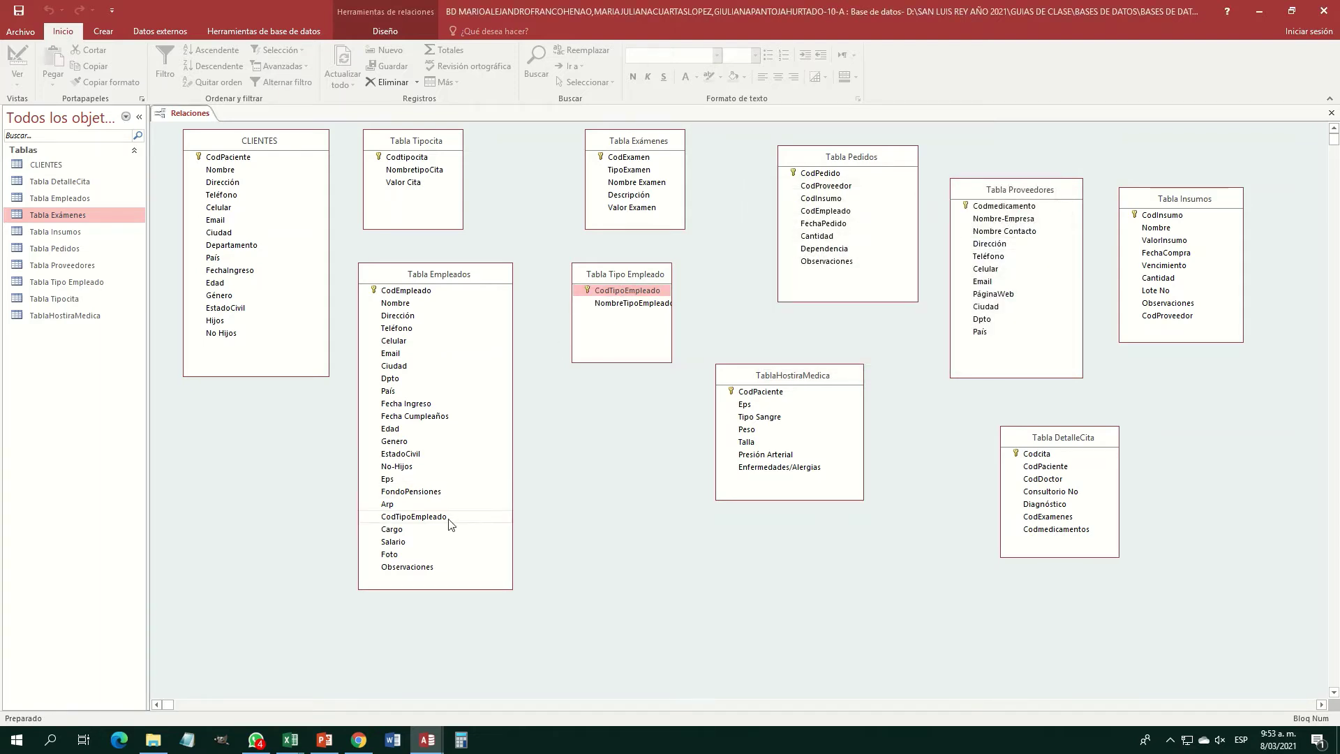
right_click(602, 292)
left_click(646, 312)
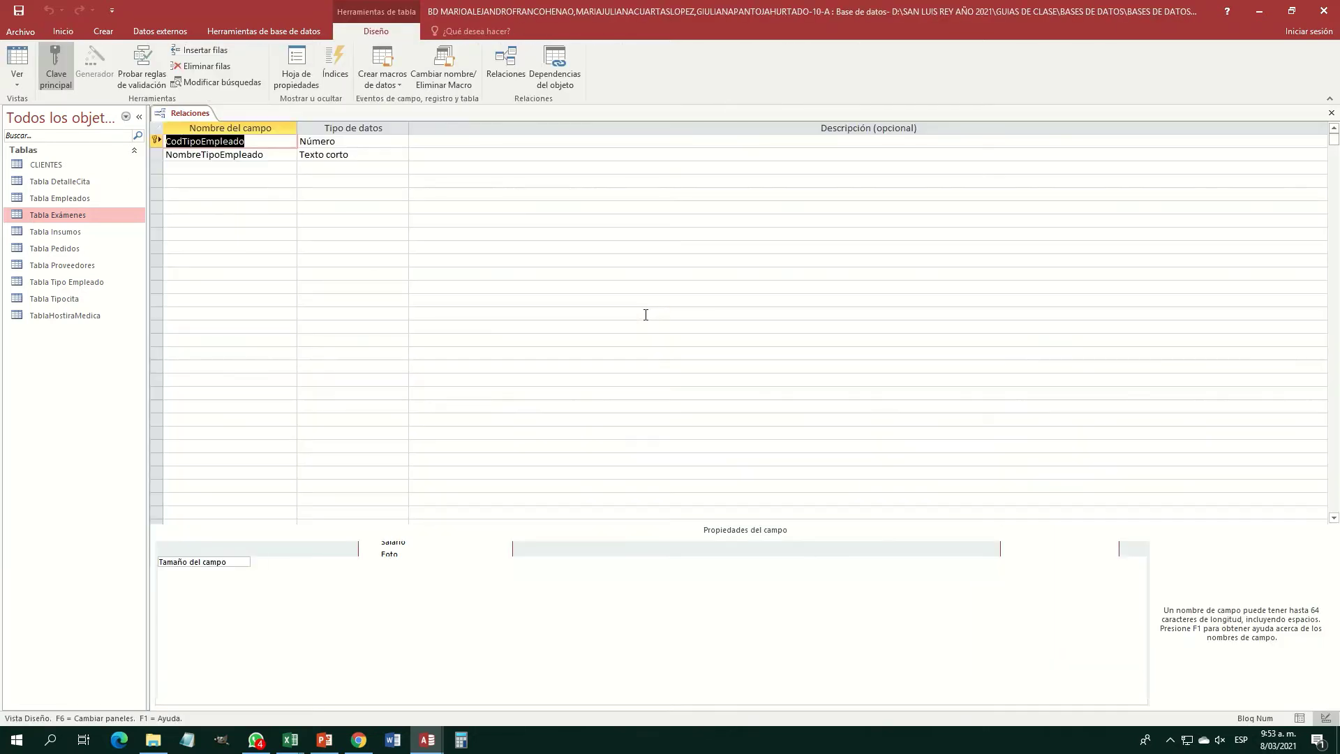
left_click(356, 146)
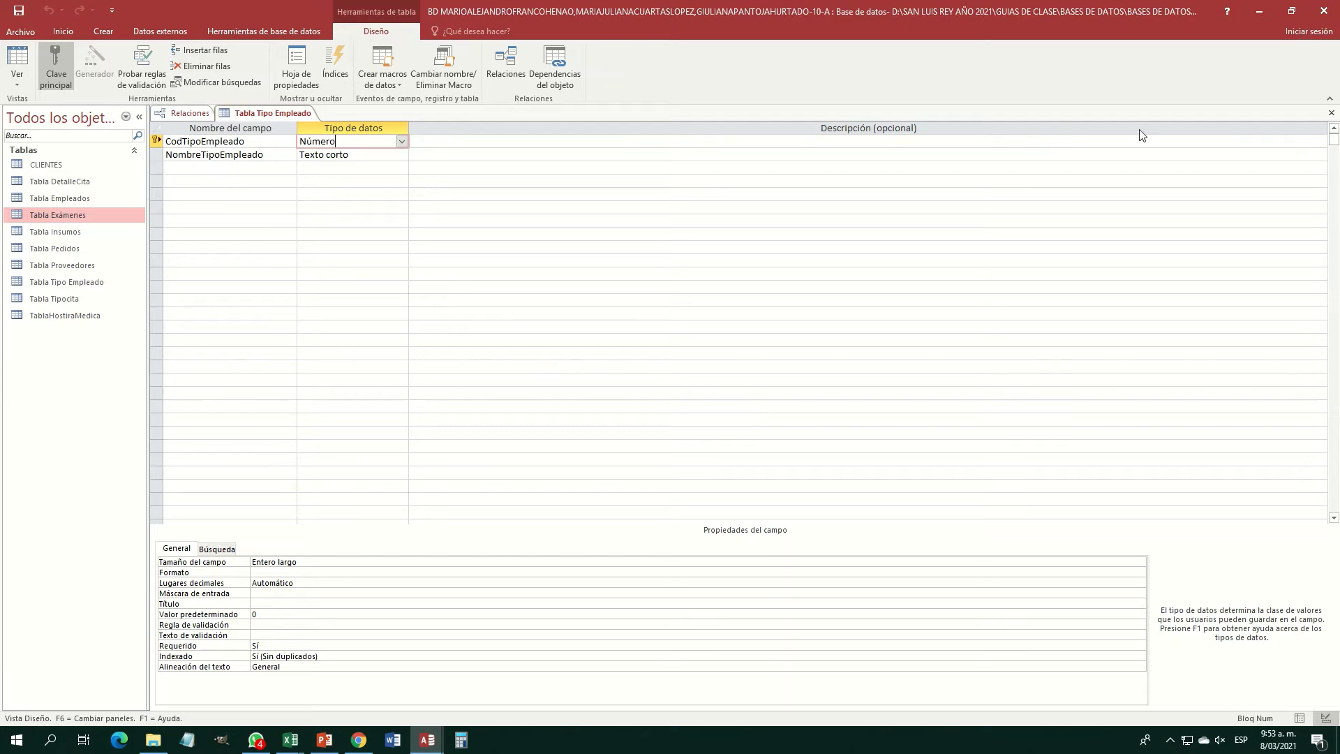
left_click(1330, 113)
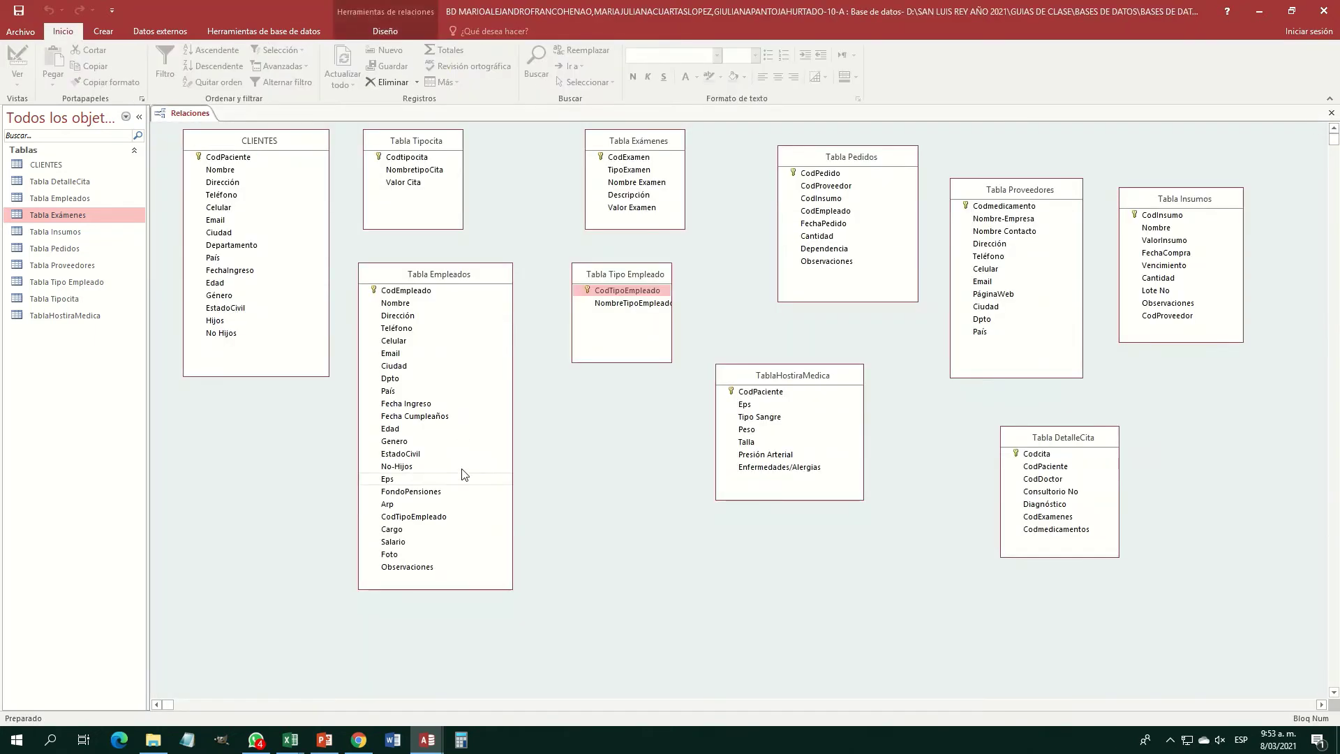
Check the data type and field properties of CodTipoEmpleado in the design of Tabla Empleados, and close it.
left_click(417, 517)
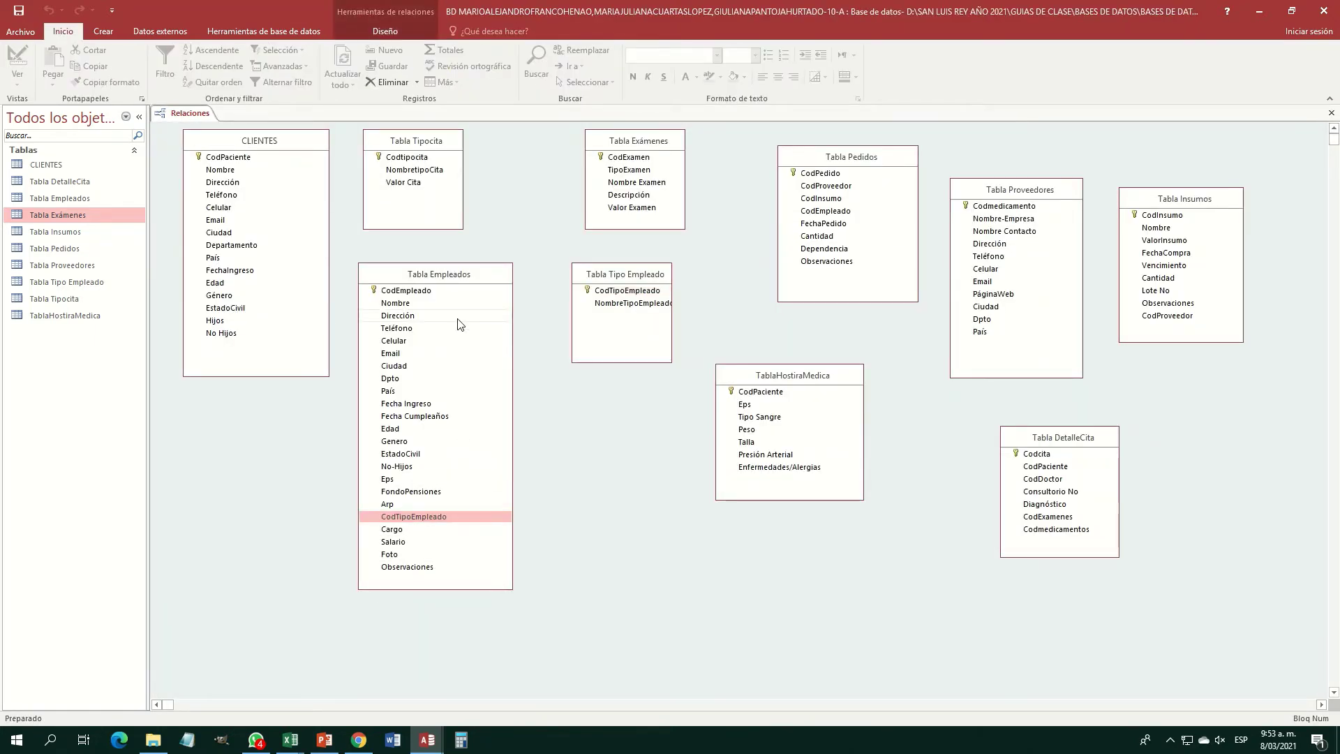
right_click(486, 278)
left_click(513, 301)
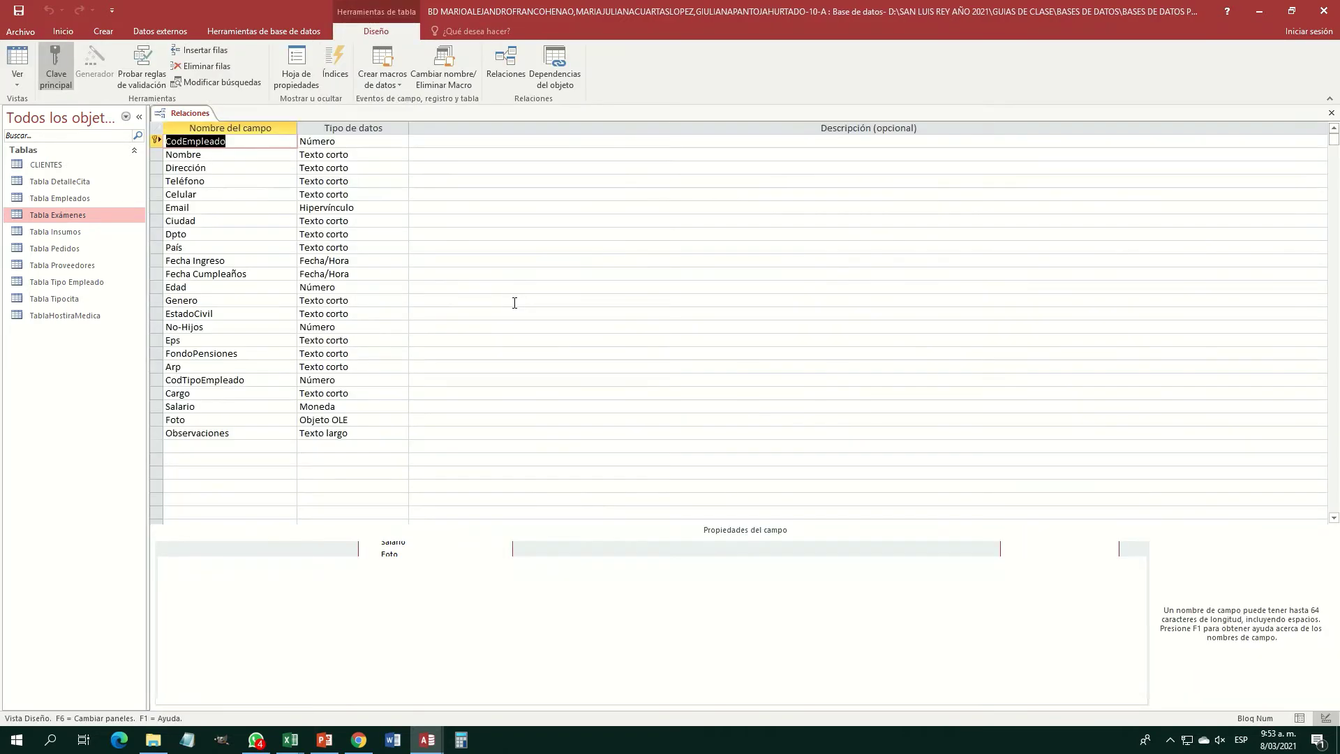
left_click(358, 384)
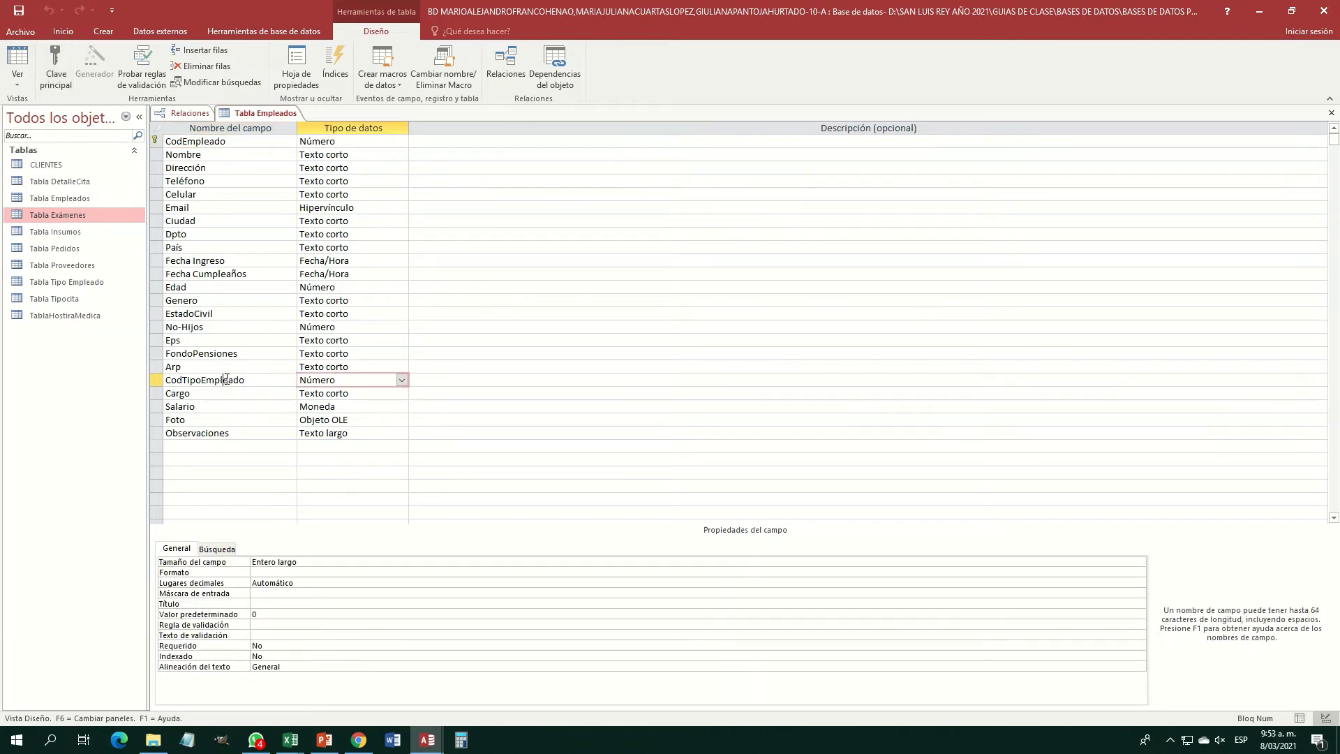
left_click(228, 381)
left_click(355, 382)
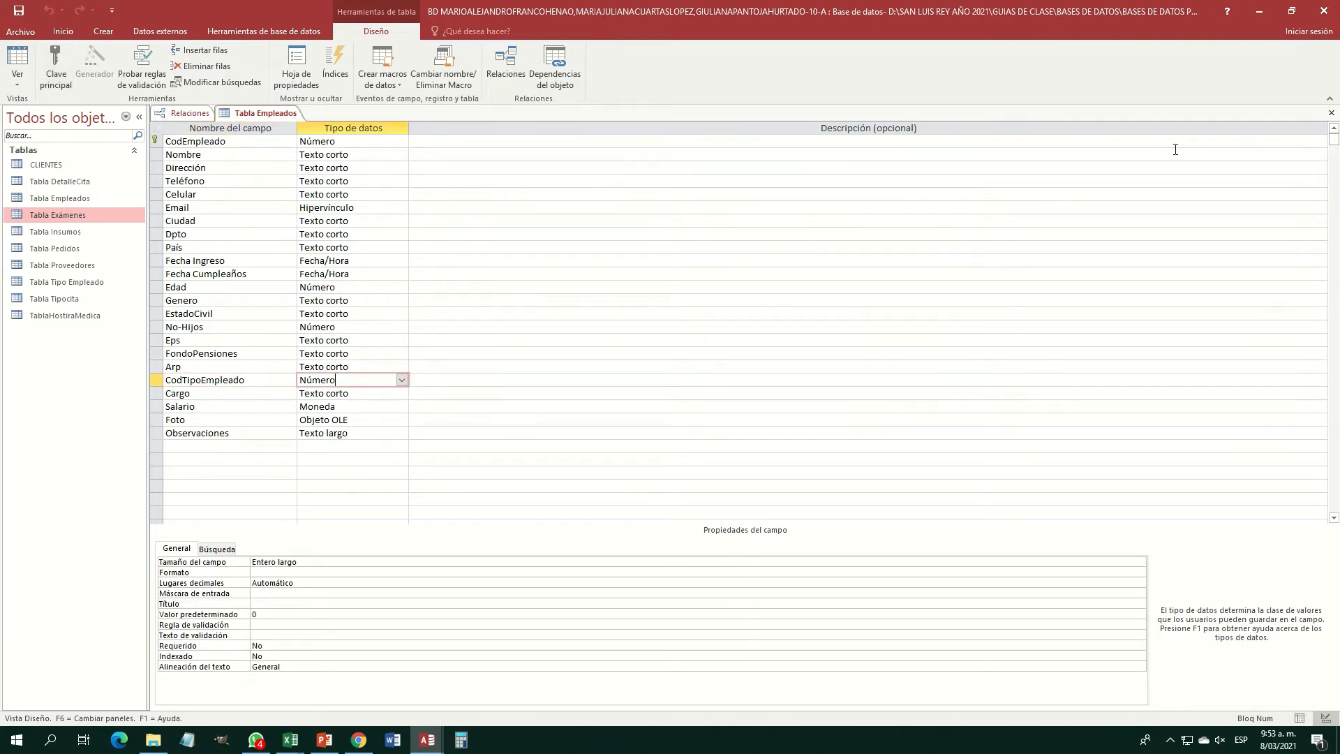
left_click(1331, 113)
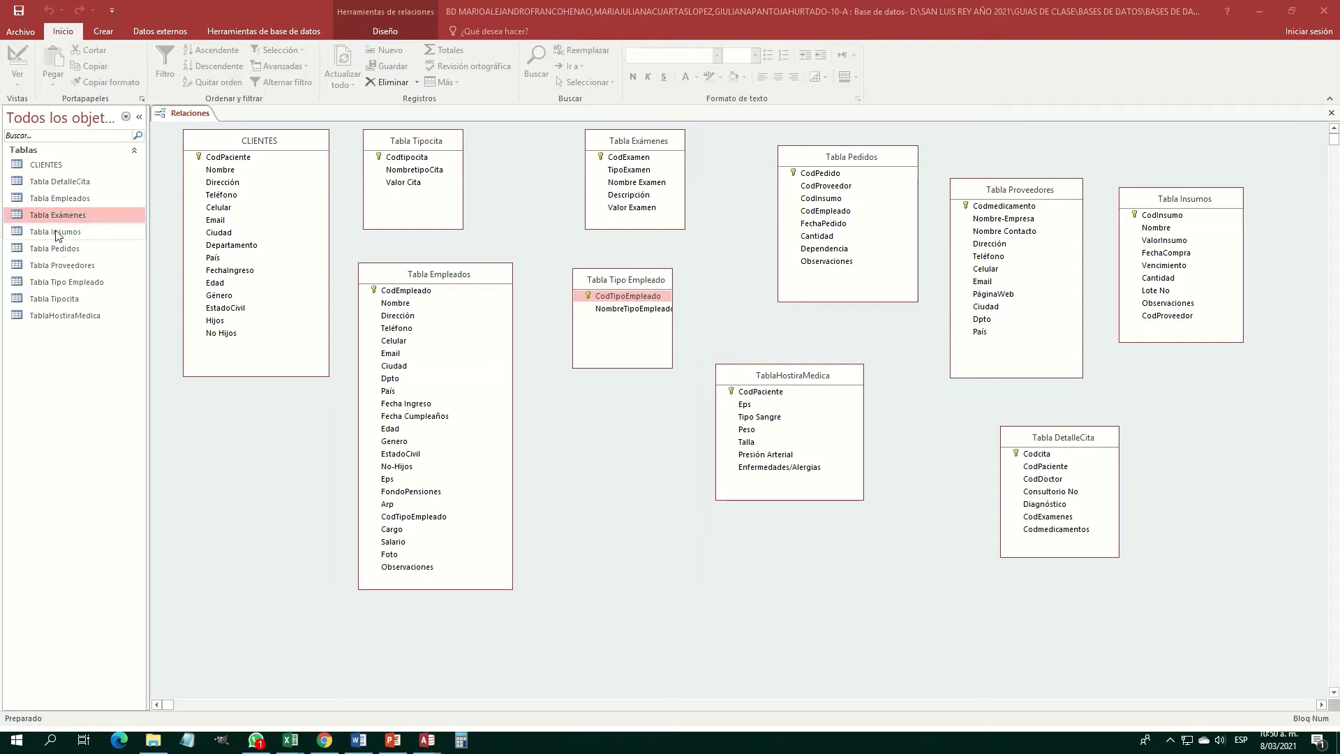
Open the datasheets of Tabla Tipo Empleado and Tabla Empleados to inspect their records.
left_click(66, 282)
double_click(66, 282)
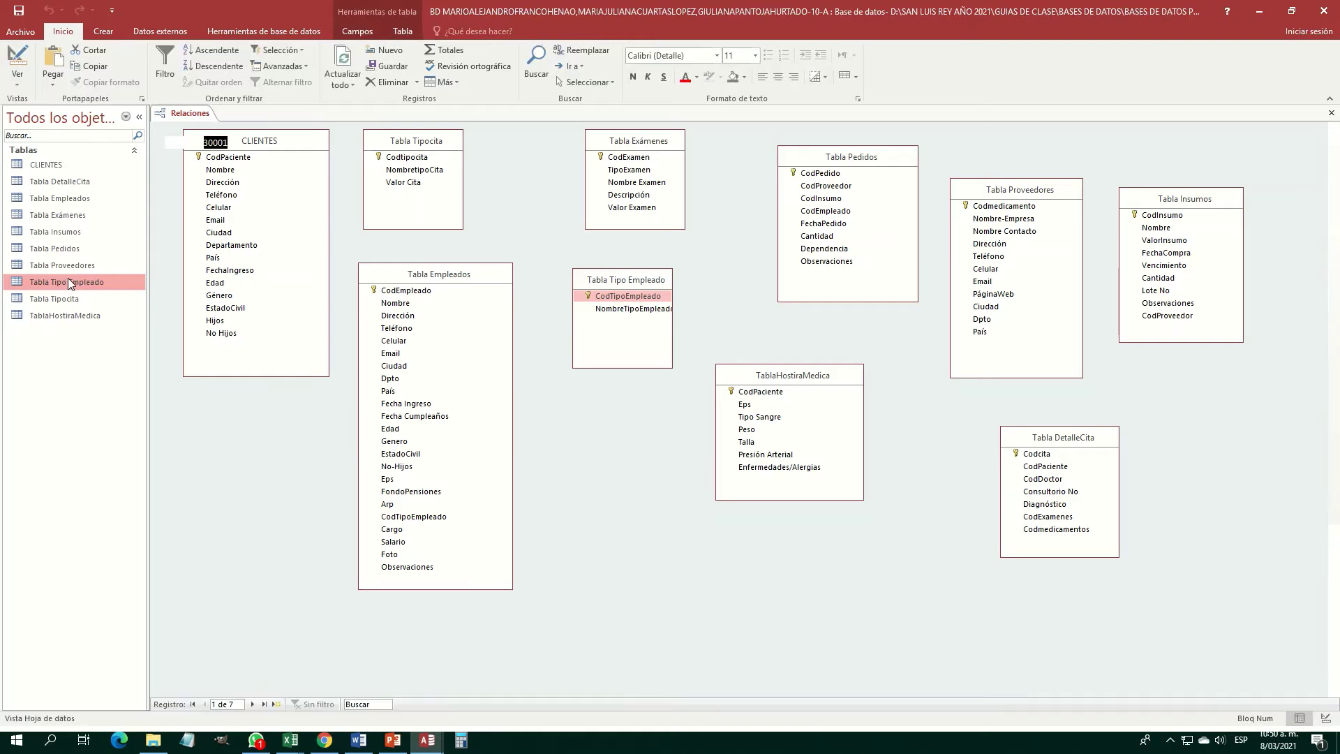
left_click(208, 198)
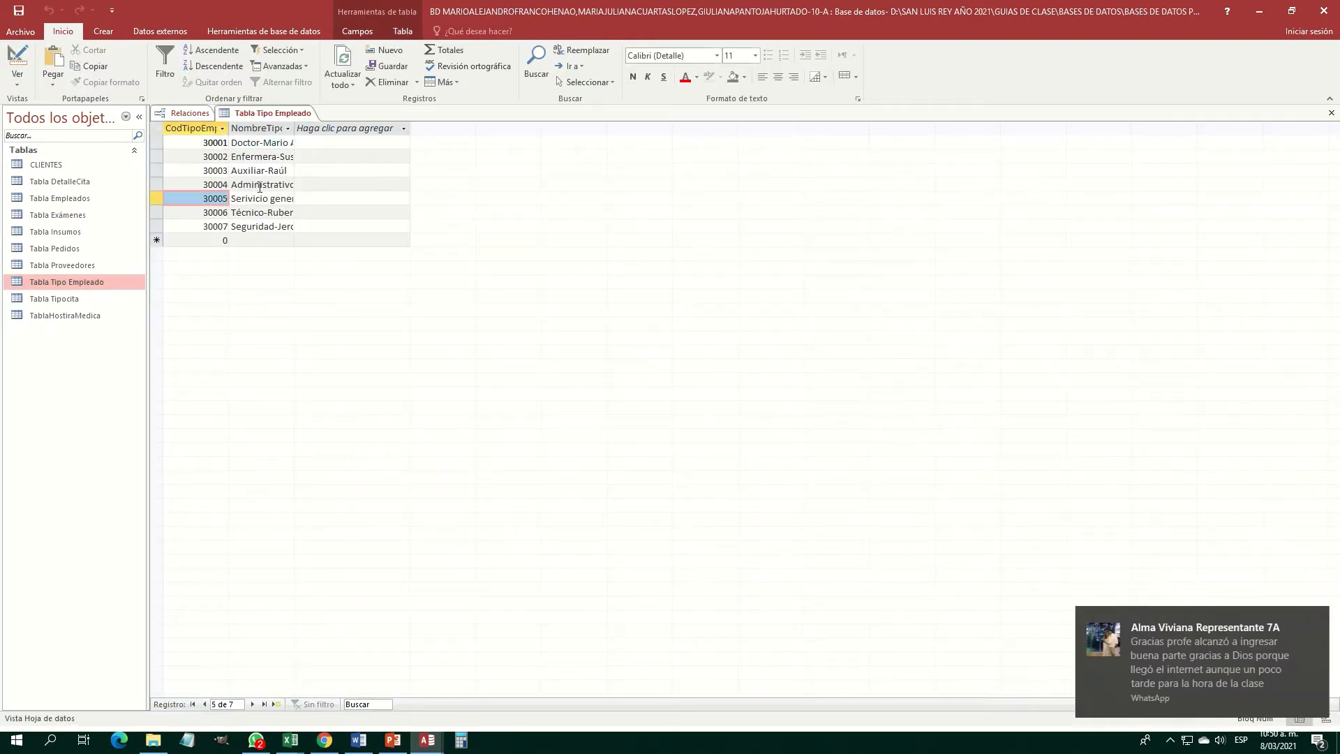
left_click(49, 198)
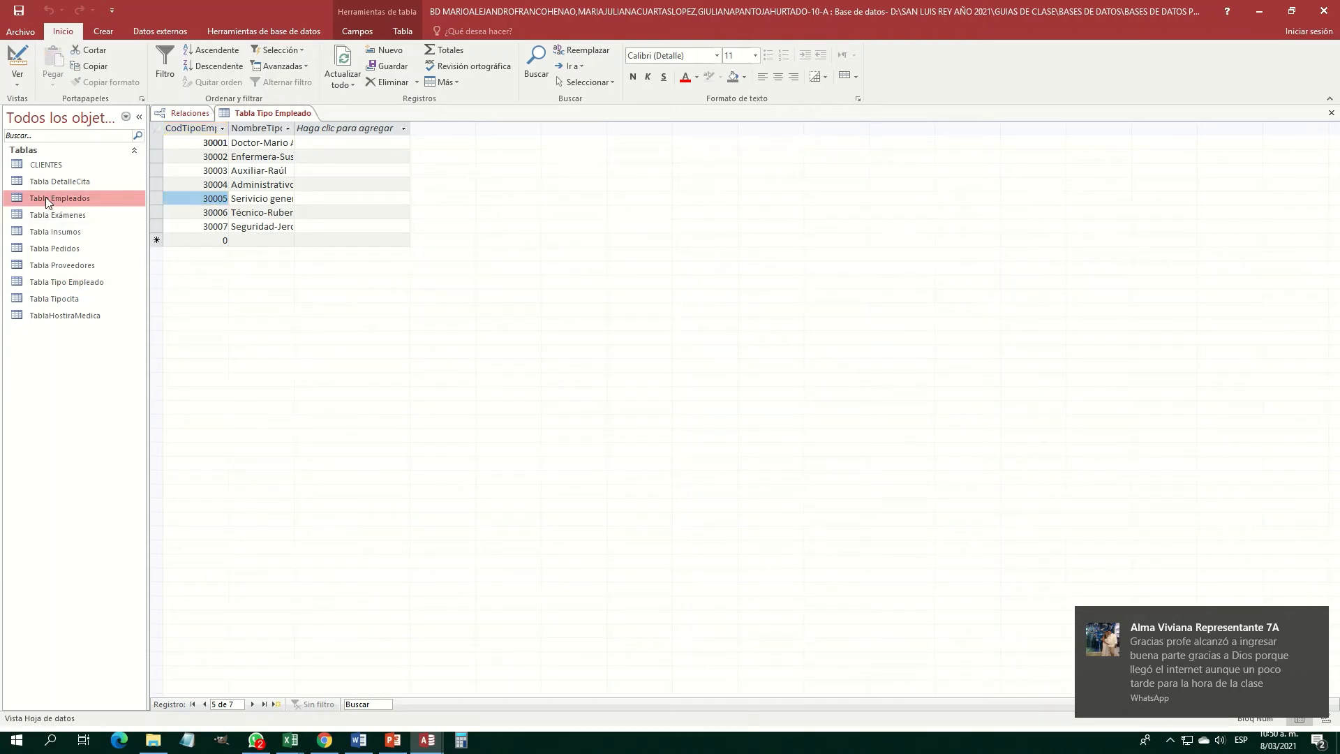
double_click(45, 198)
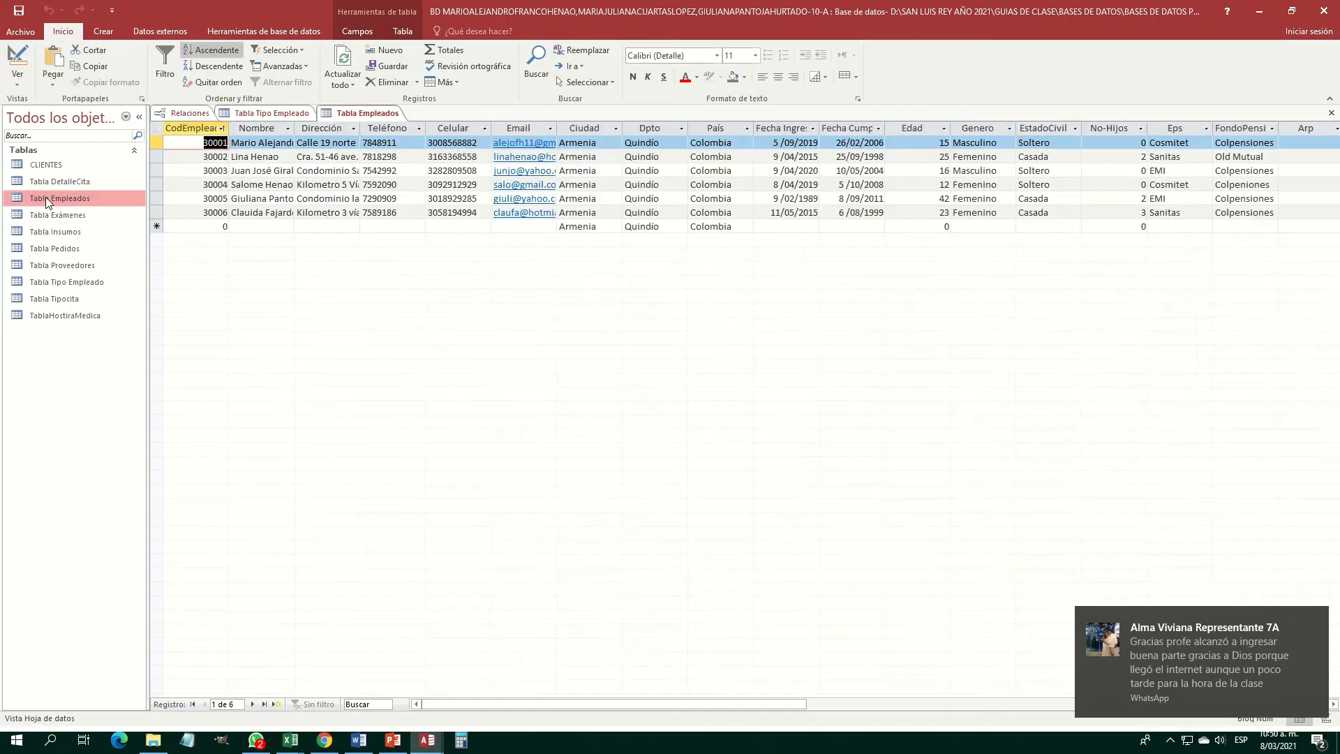
Compare the codes in Tabla Tipo Empleado with the CodTipoEmpleado values stored in Tabla Empleados.
left_click(273, 114)
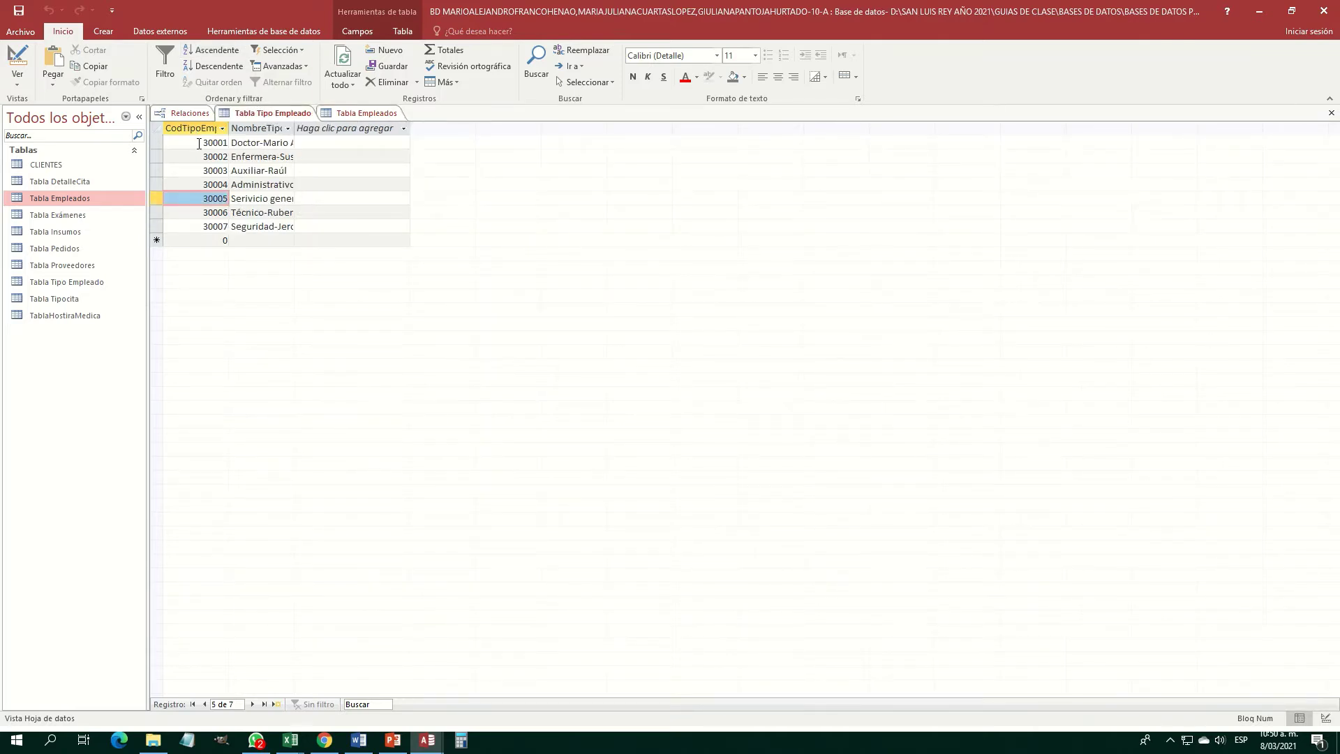
left_click_drag(199, 143, 227, 170)
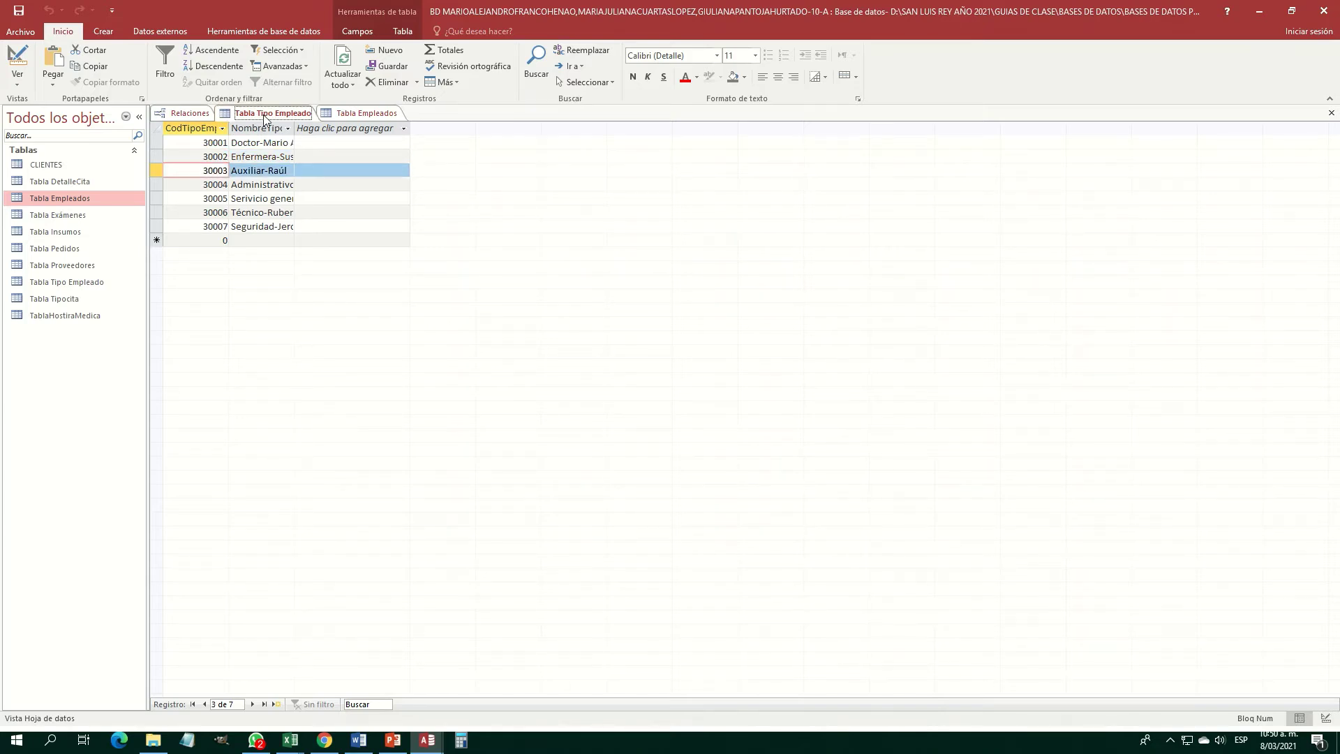
left_click(365, 114)
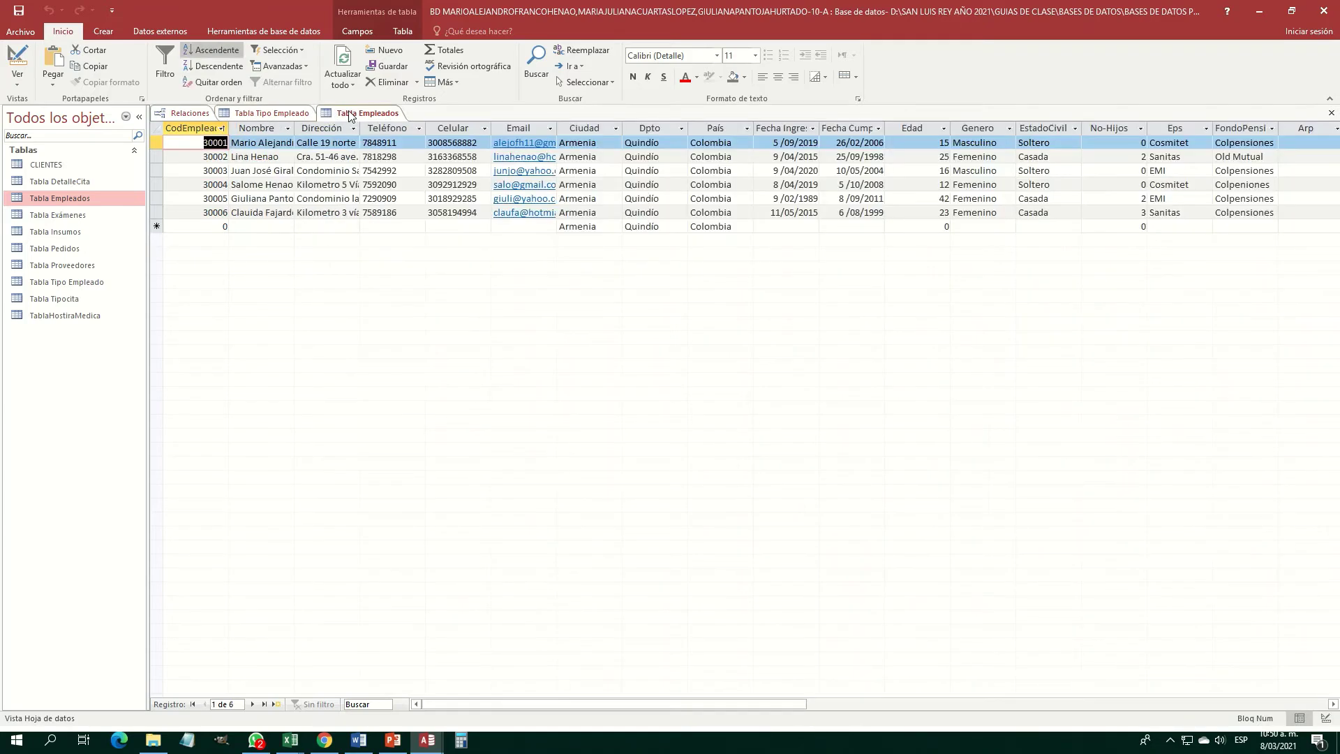
left_click_drag(578, 704, 839, 700)
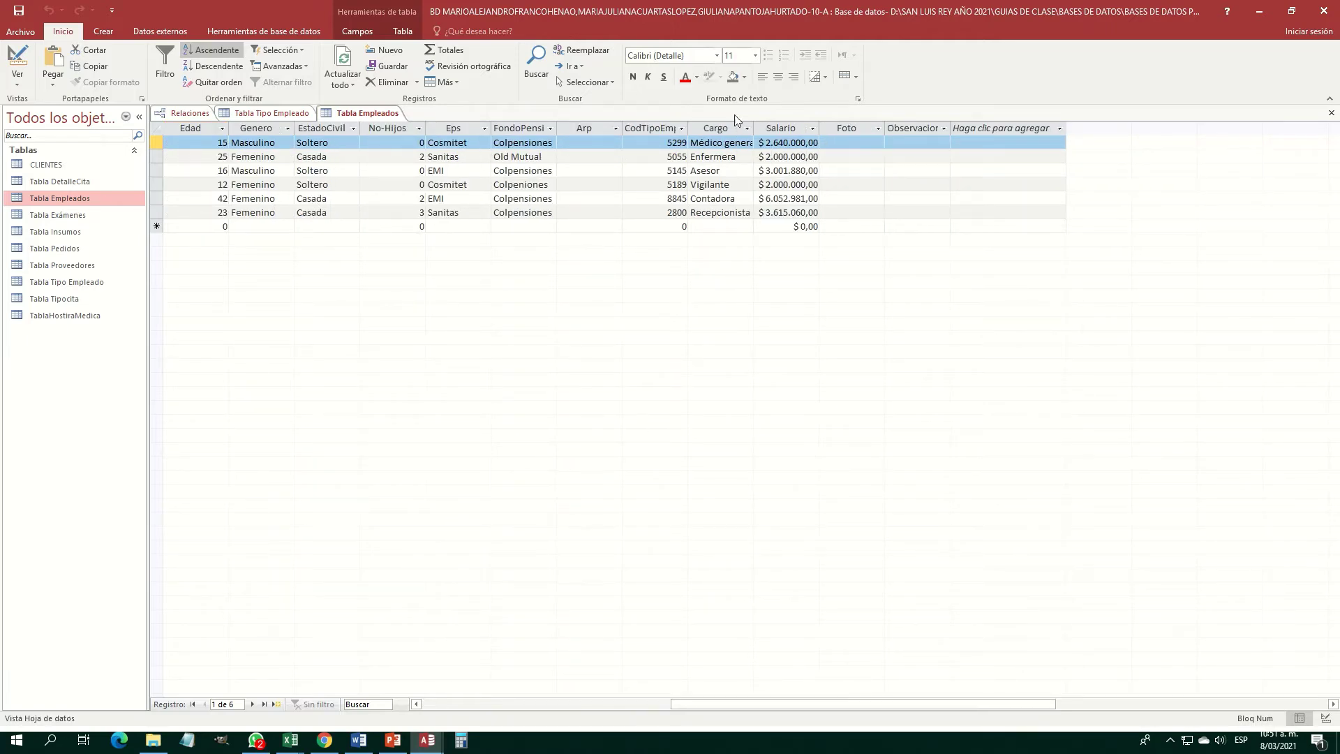
Replace the Cargo value of the first record in Tabla Empleados with 300001.
left_click(696, 142)
left_click_drag(695, 143, 761, 145)
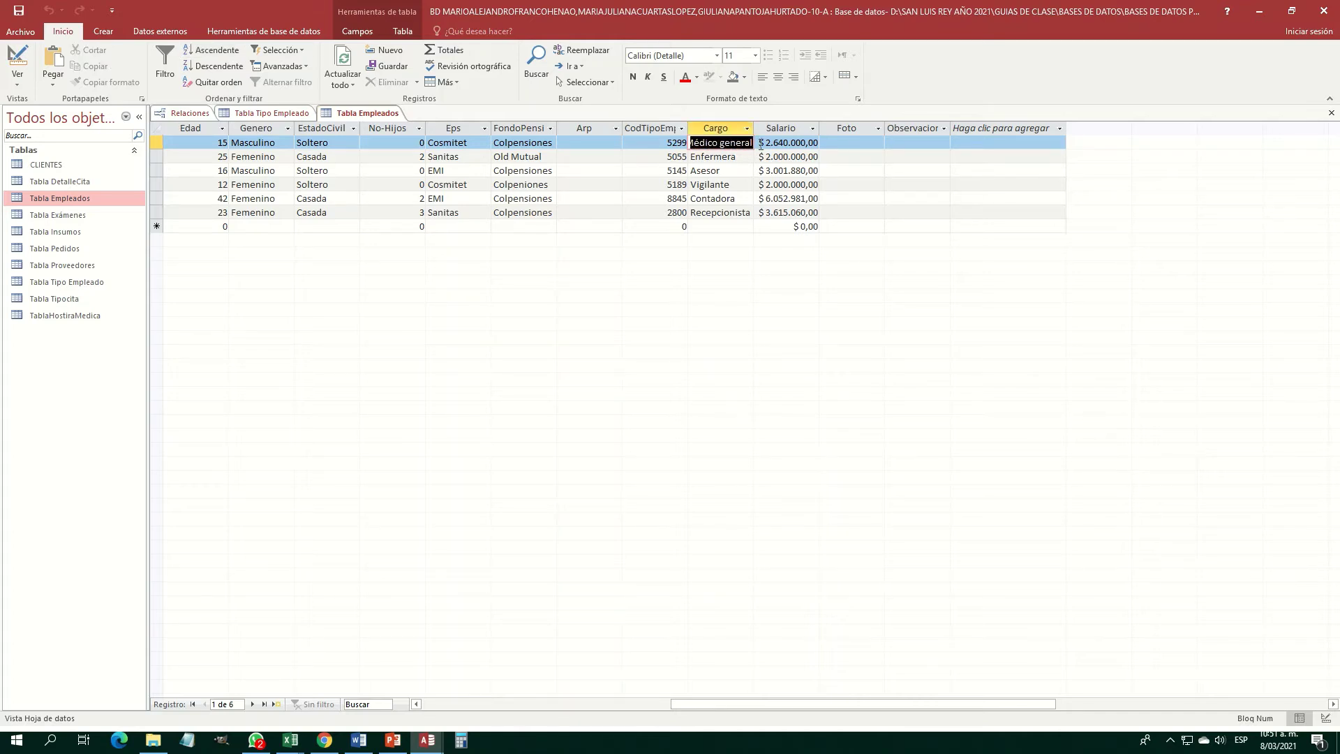
type("00001")
key("Tab")
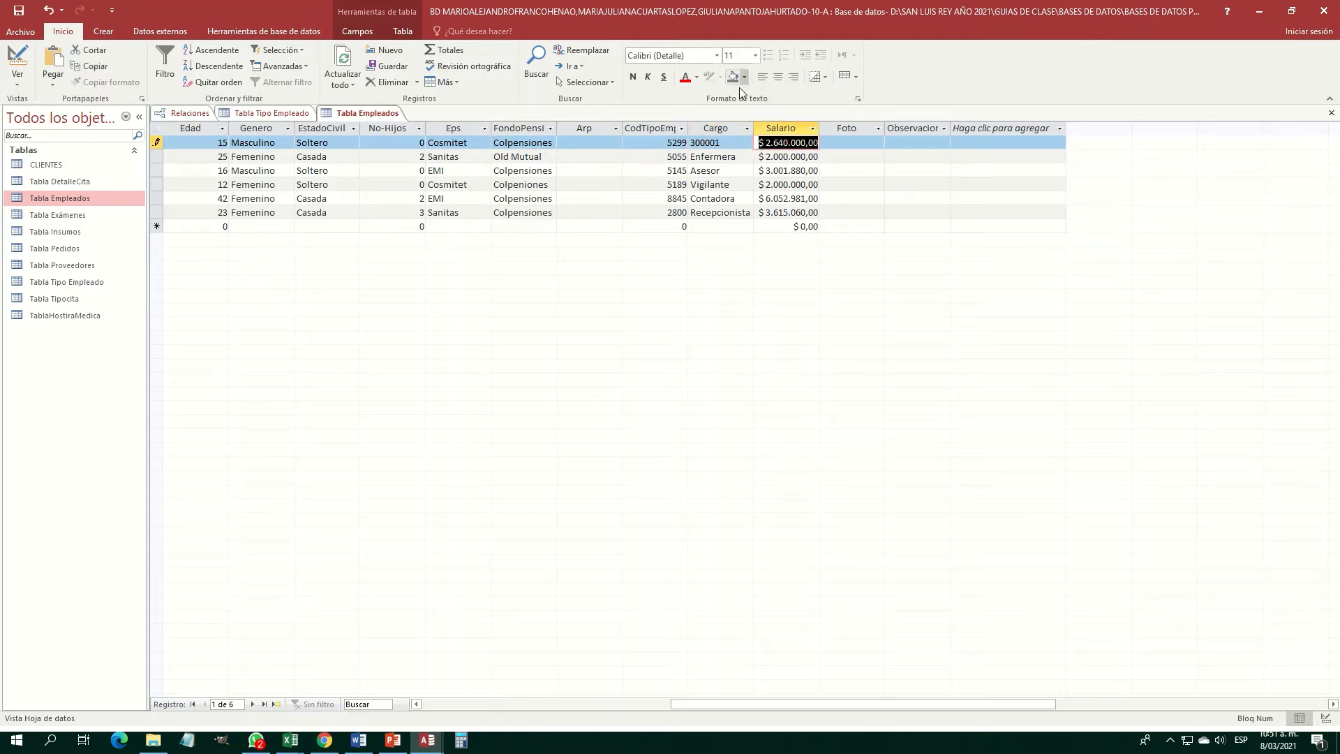
left_click(617, 168)
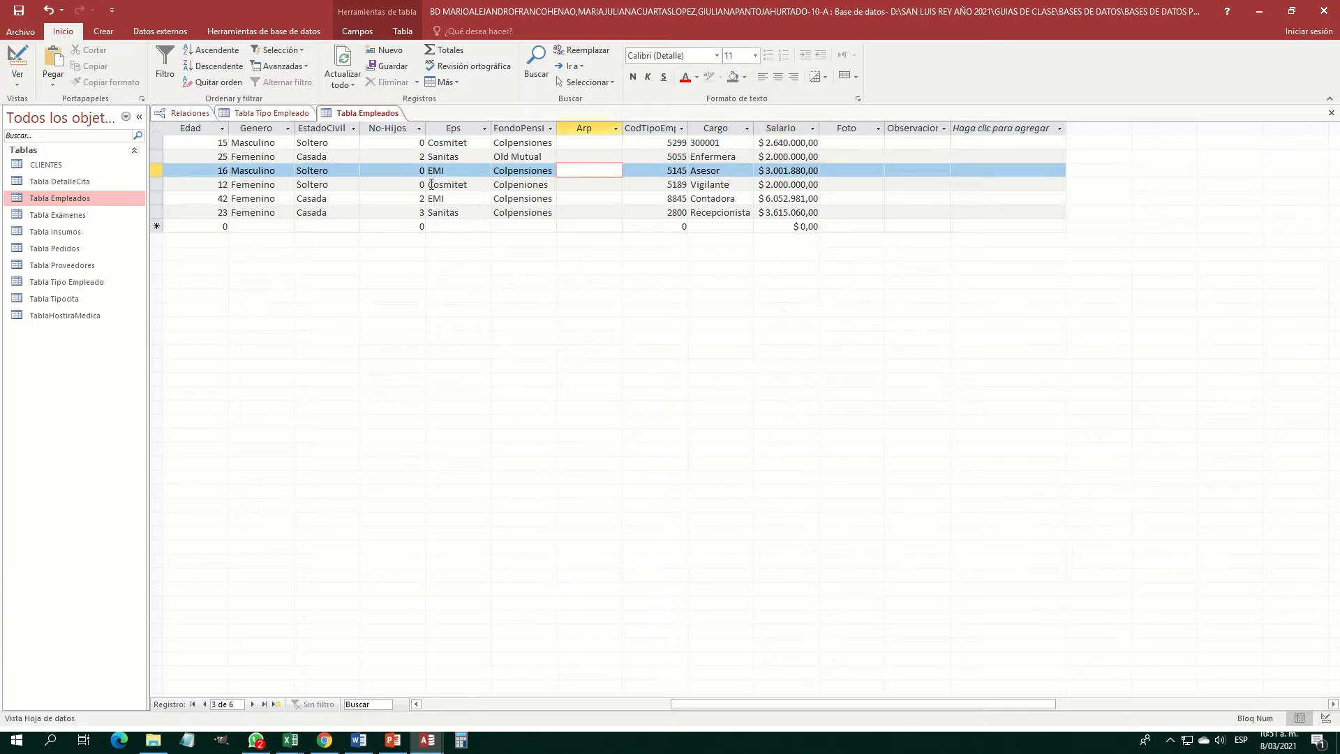
Close the datasheets of Tabla Empleados and Tabla Tipo Empleado to return to the relationships diagram.
left_click(1331, 112)
left_click(1330, 112)
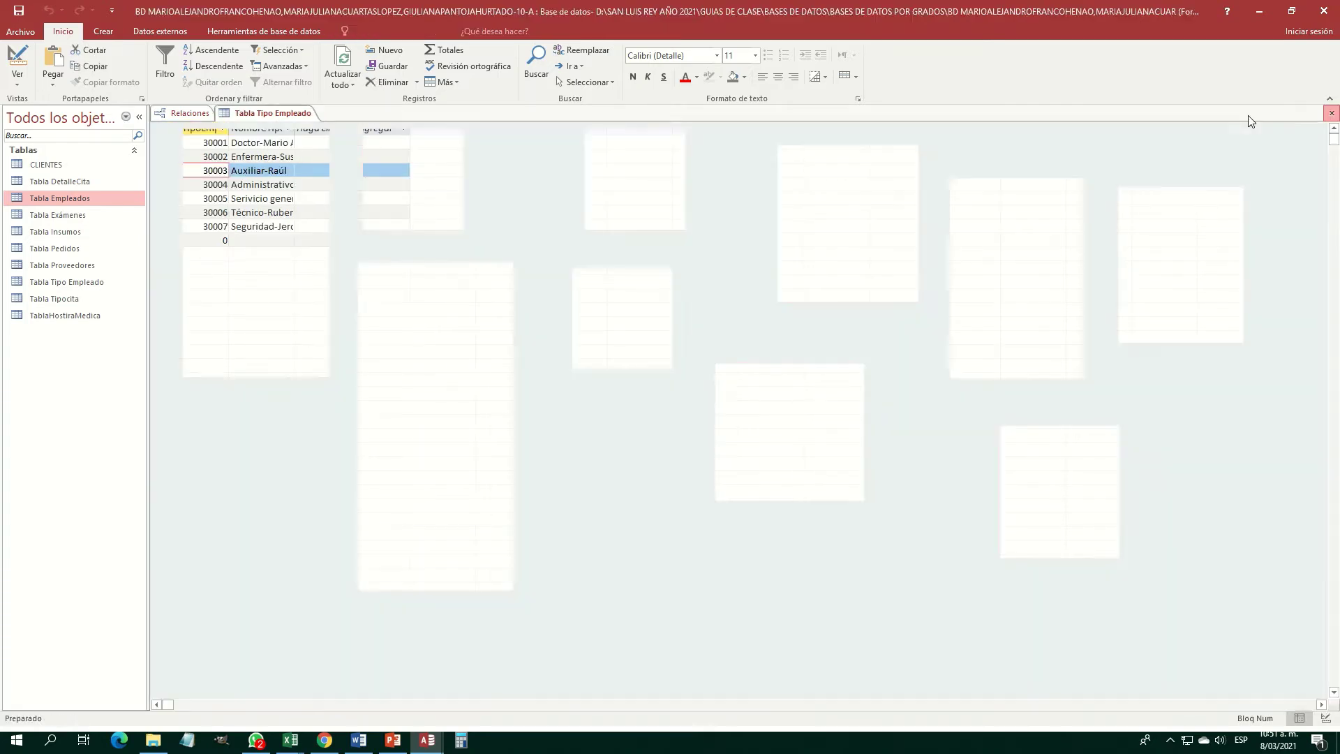
left_click(426, 739)
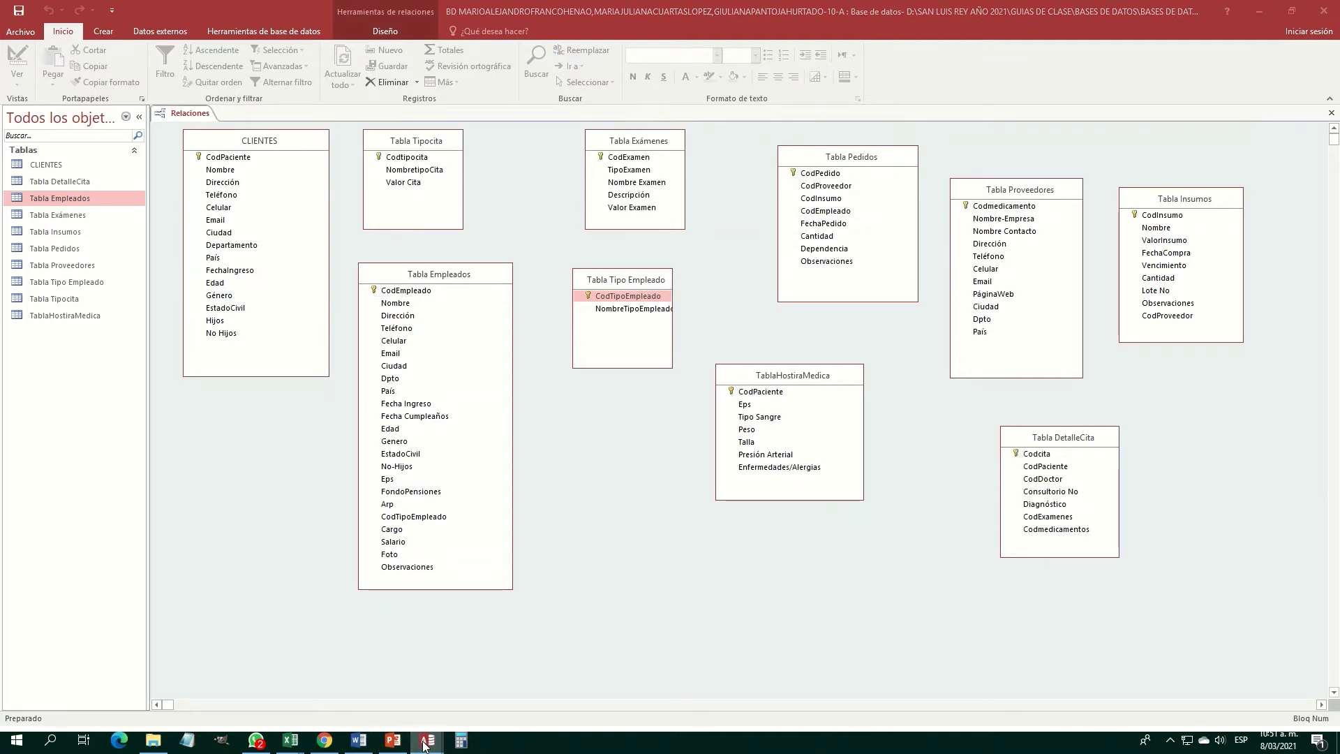
Switch to the 10°B group's database relationships diagram and shift the CLIENTES and EMPLEADOS tables slightly upward.
left_click(441, 673)
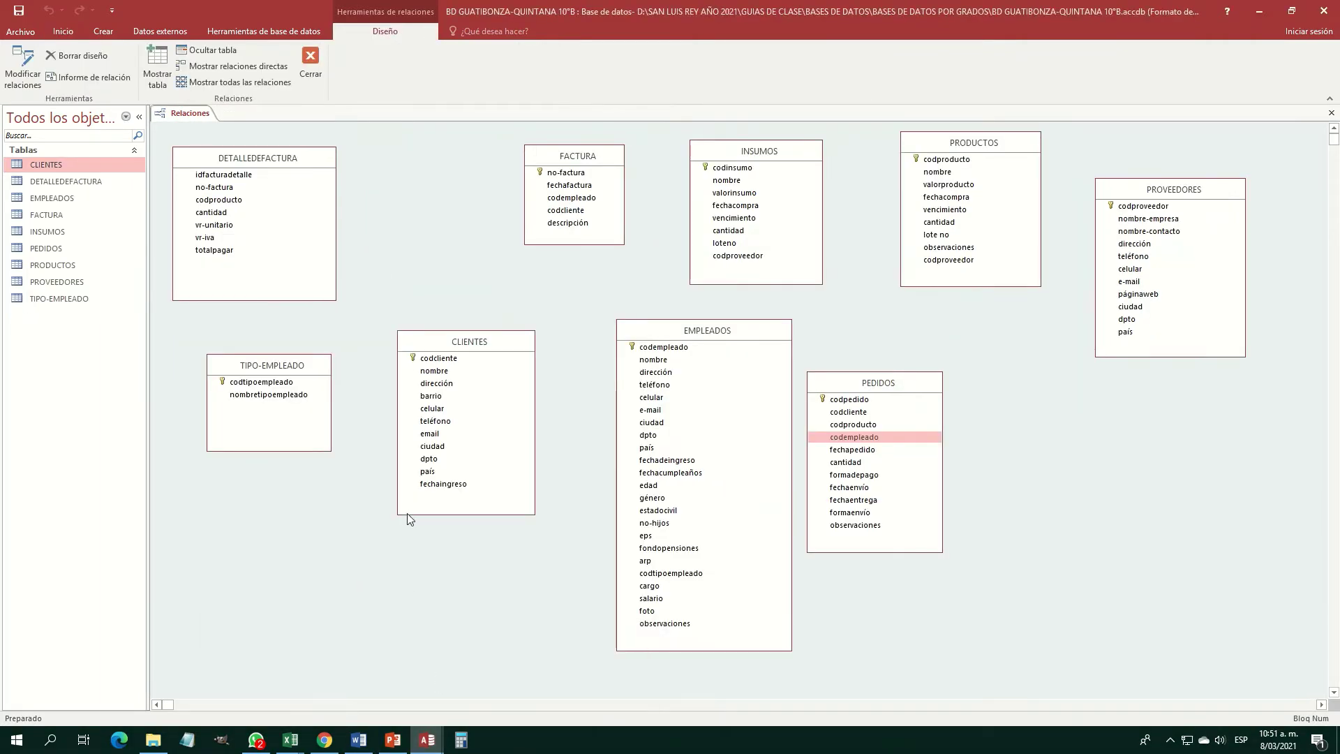
left_click_drag(508, 335, 505, 308)
left_click_drag(695, 333, 684, 317)
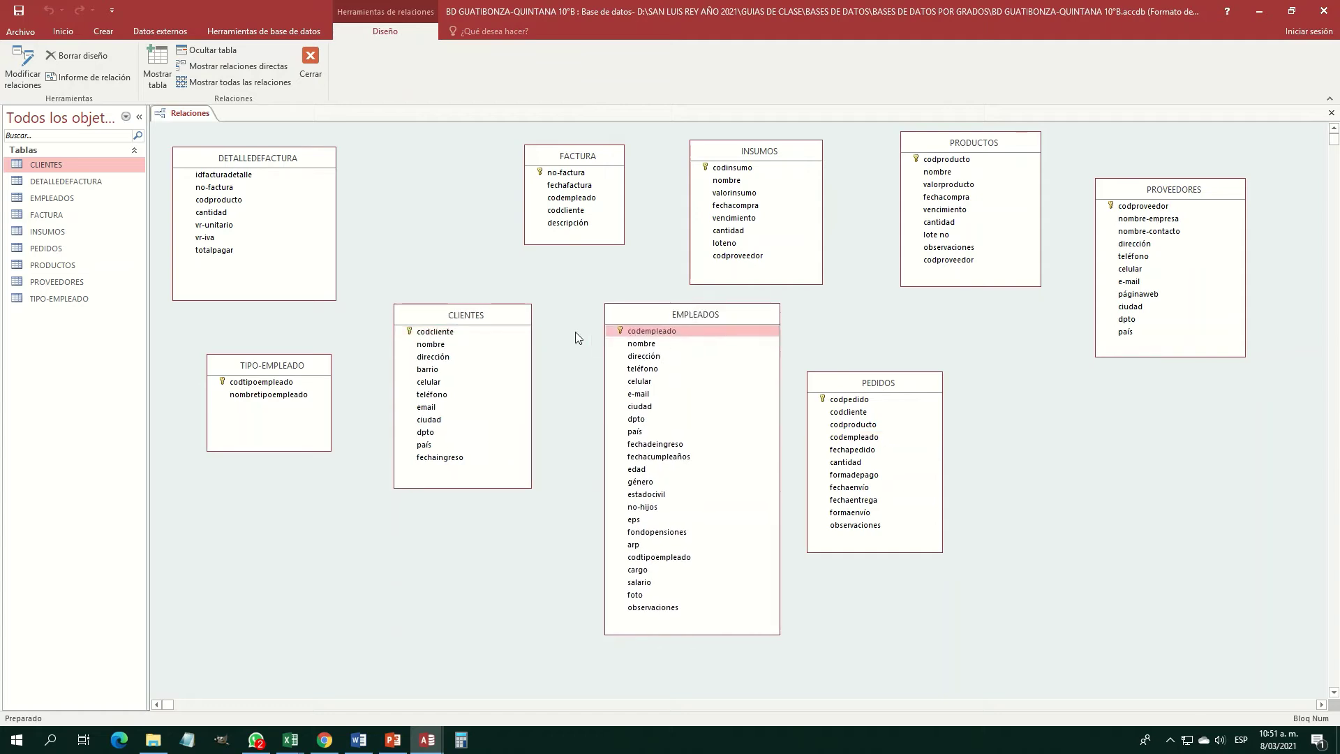
Examine the primary keys of CLIENTES, FACTURA, INSUMOS and PRODUCTOS and the matching foreign code fields in FACTURA, INSUMOS and PRODUCTOS.
left_click(438, 333)
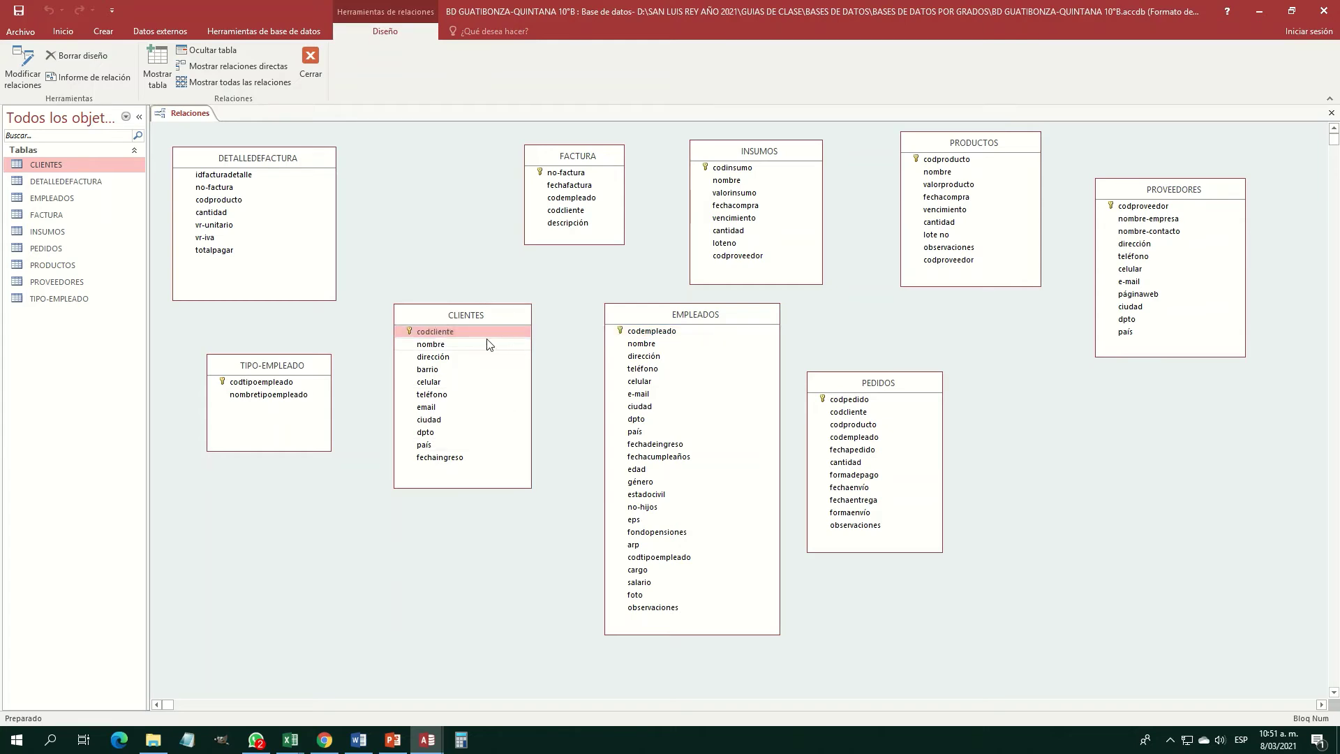
left_click(567, 174)
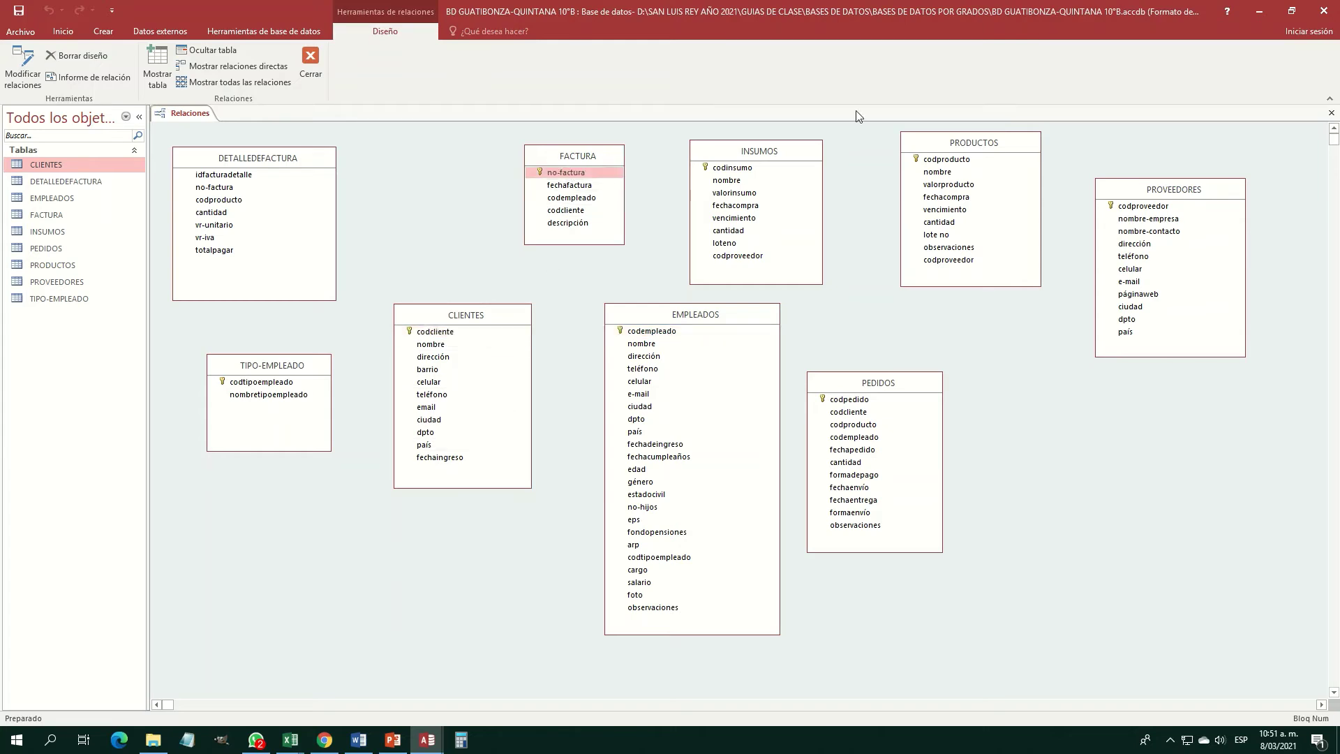
left_click(752, 169)
left_click(943, 161)
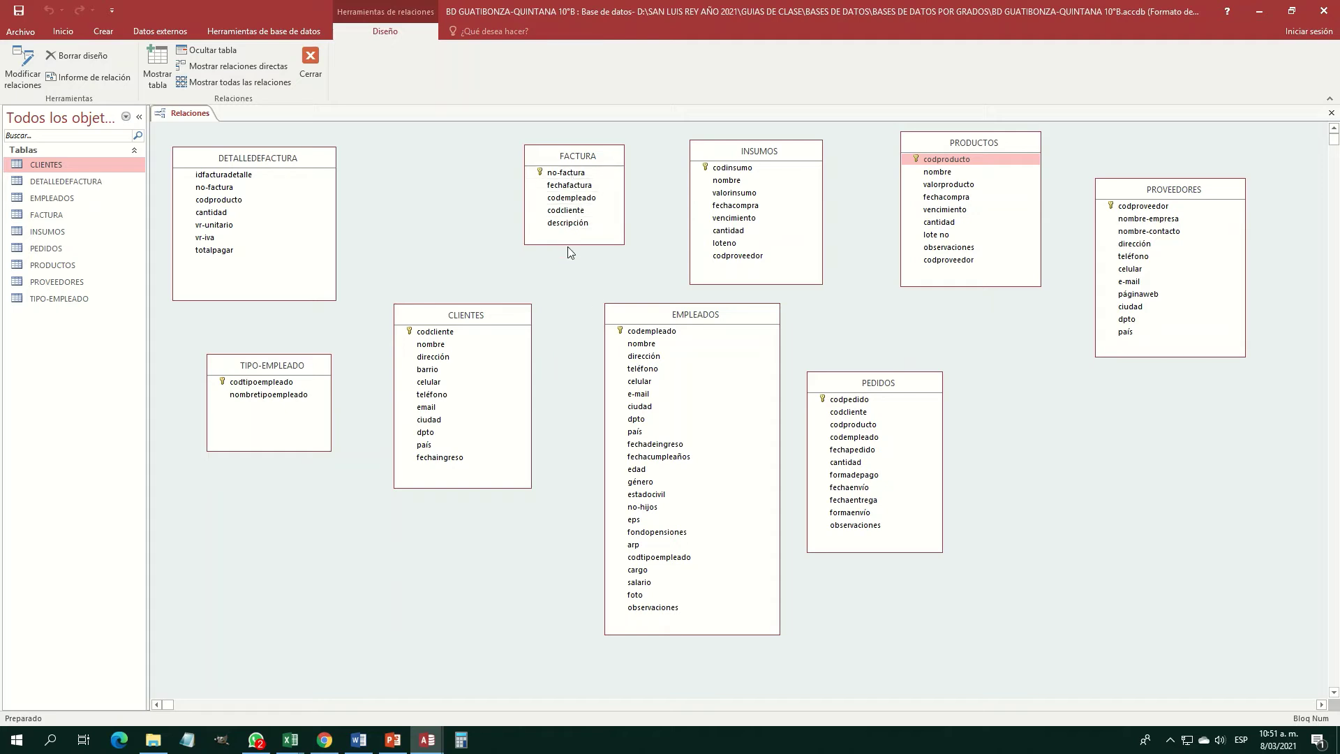
left_click(569, 200)
left_click(570, 211)
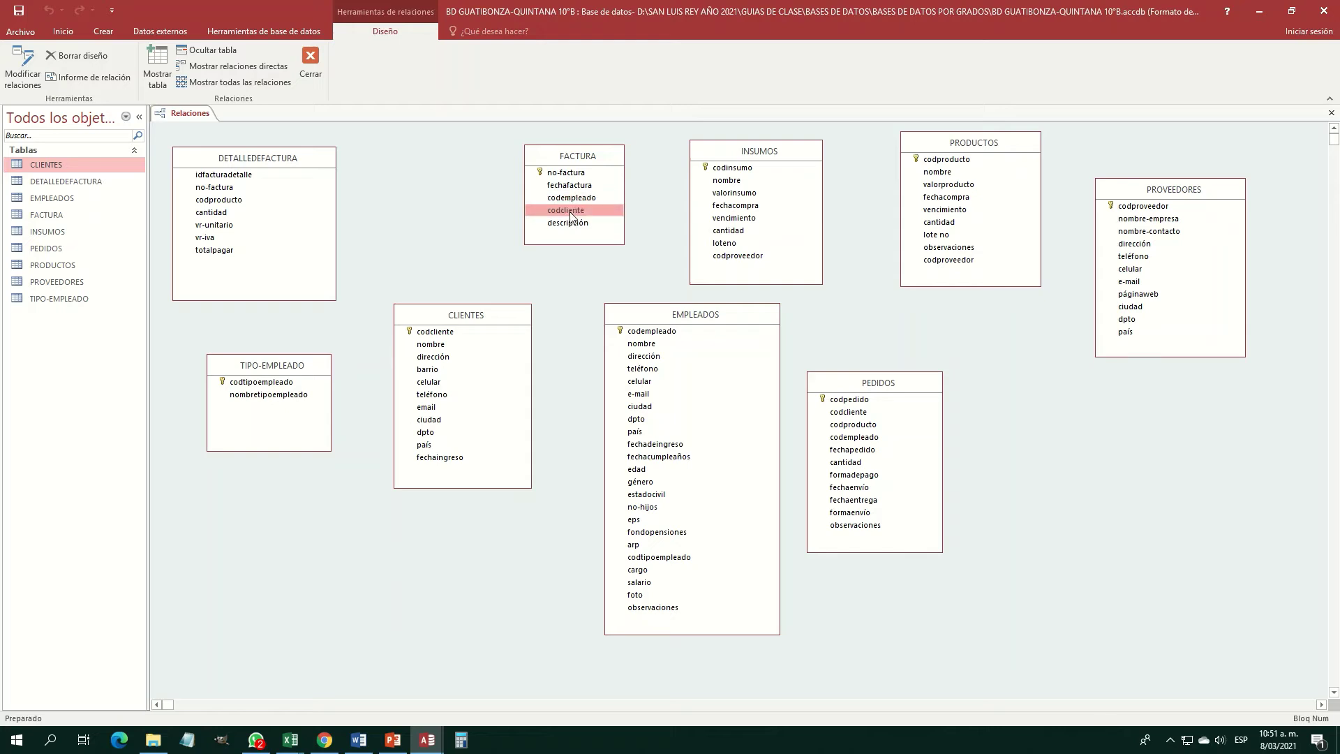
left_click(737, 257)
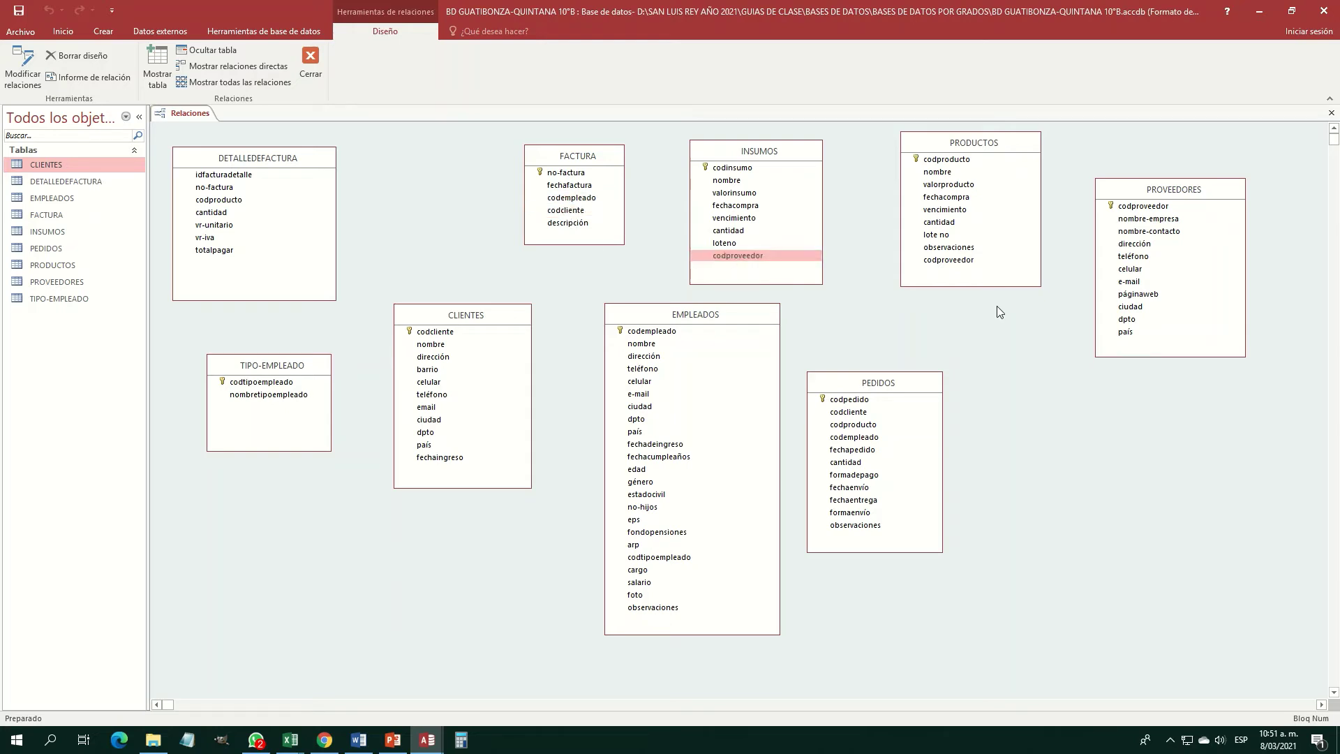
left_click(949, 261)
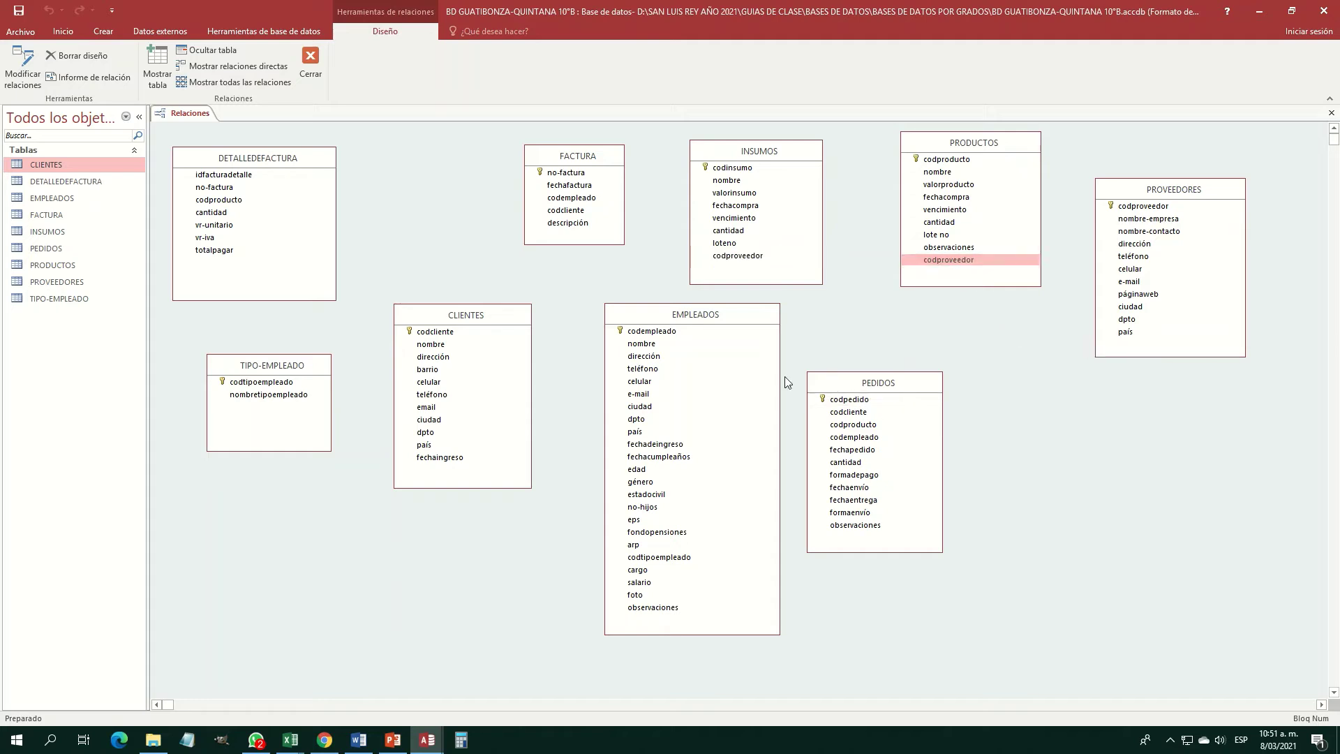
Rearrange the diagram so TIPO-EMPLEADO sits beside EMPLEADOS, with PEDIDOS moved out below PRODUCTOS and PROVEEDORES.
left_click_drag(748, 322, 723, 323)
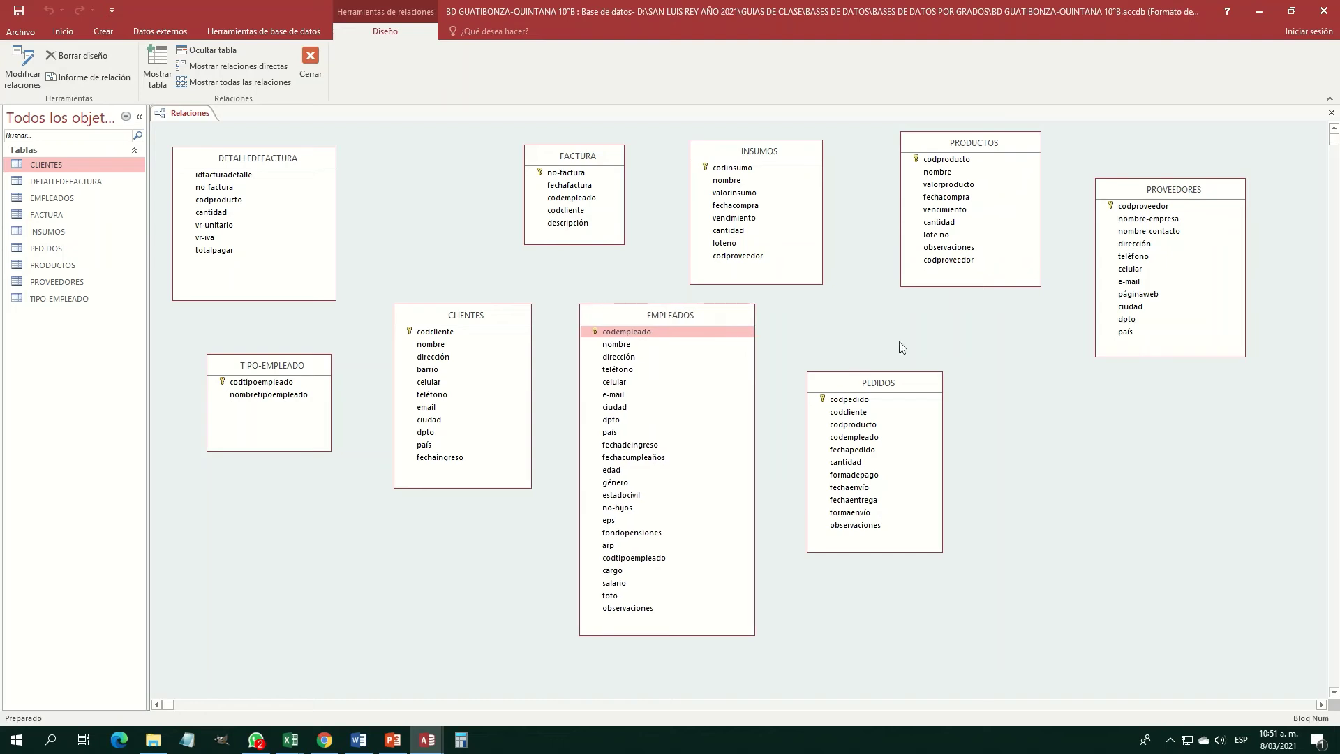
left_click_drag(906, 388, 936, 364)
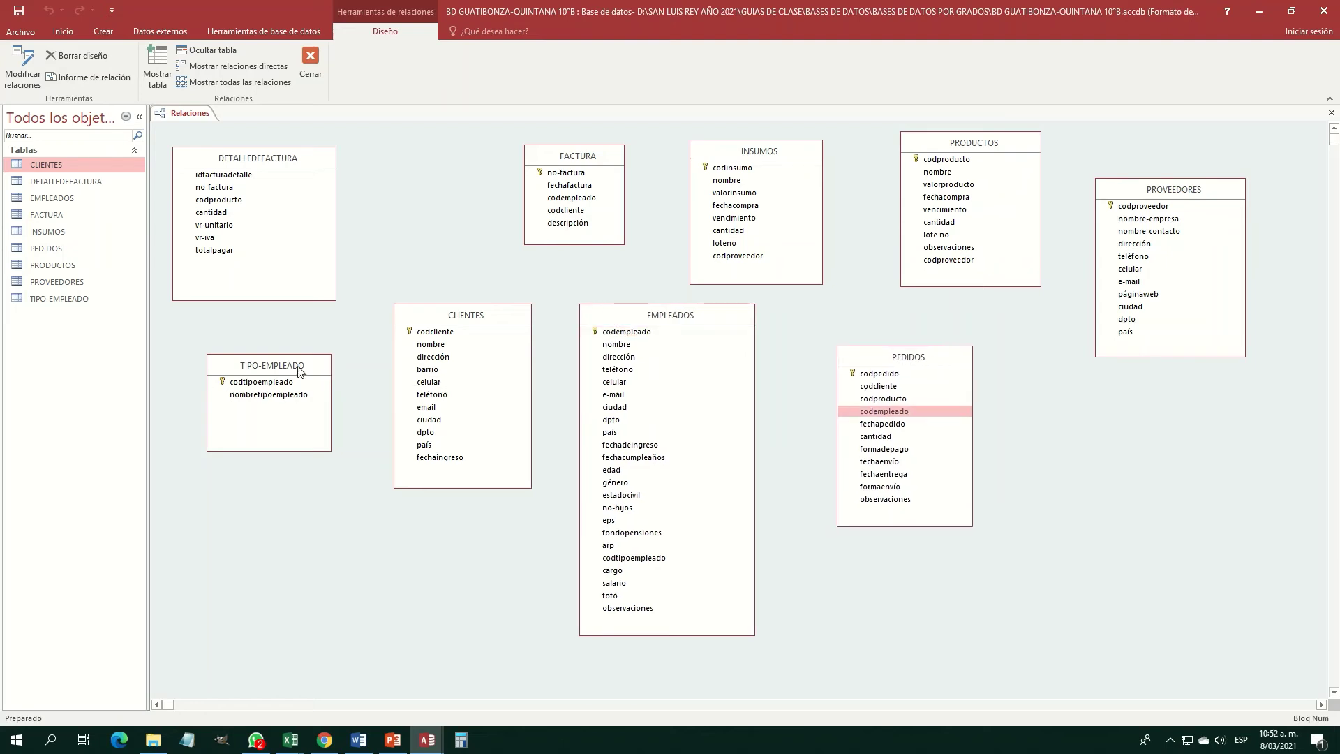
left_click_drag(299, 371, 680, 381)
left_click_drag(953, 358, 1092, 400)
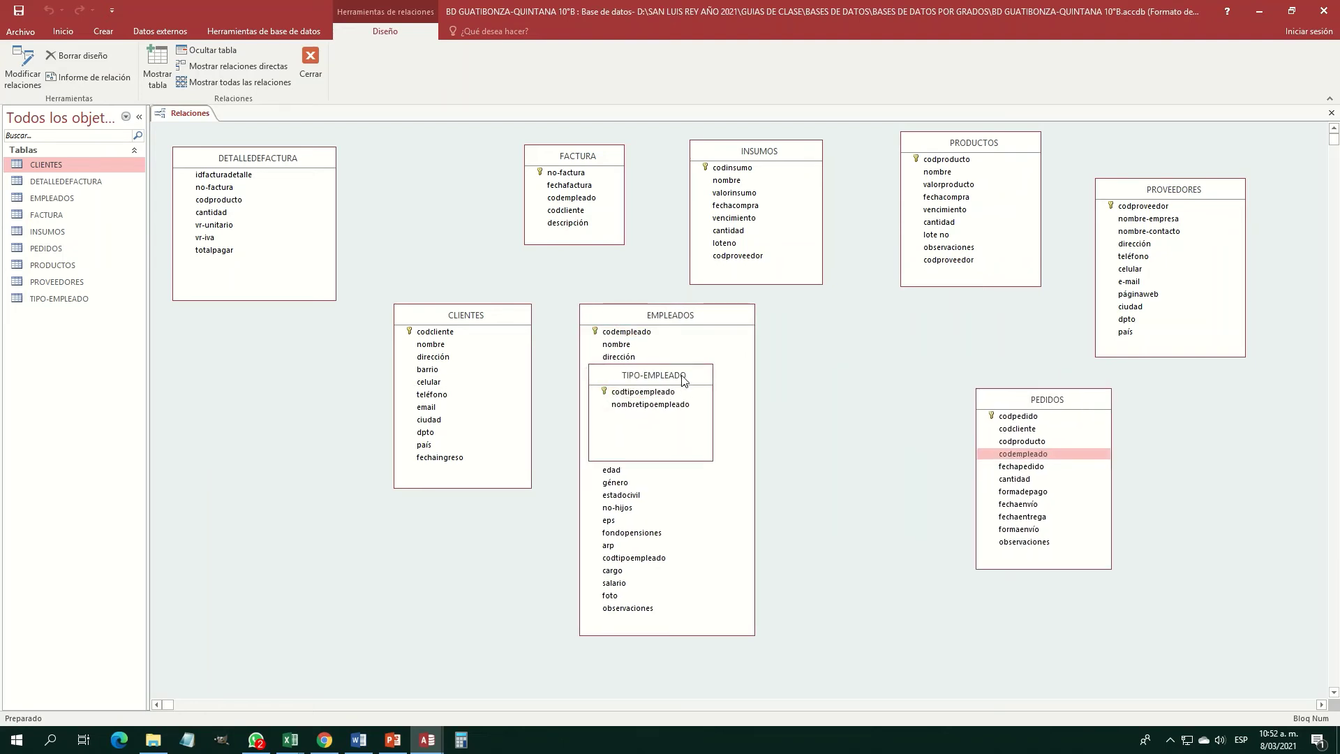
left_click_drag(682, 379, 633, 564)
Relate codtipoempleado in TIPO-EMPLEADO to codtipoempleado in EMPLEADOS, enforcing referential integrity with cascading updates and deletions.
left_click(852, 344)
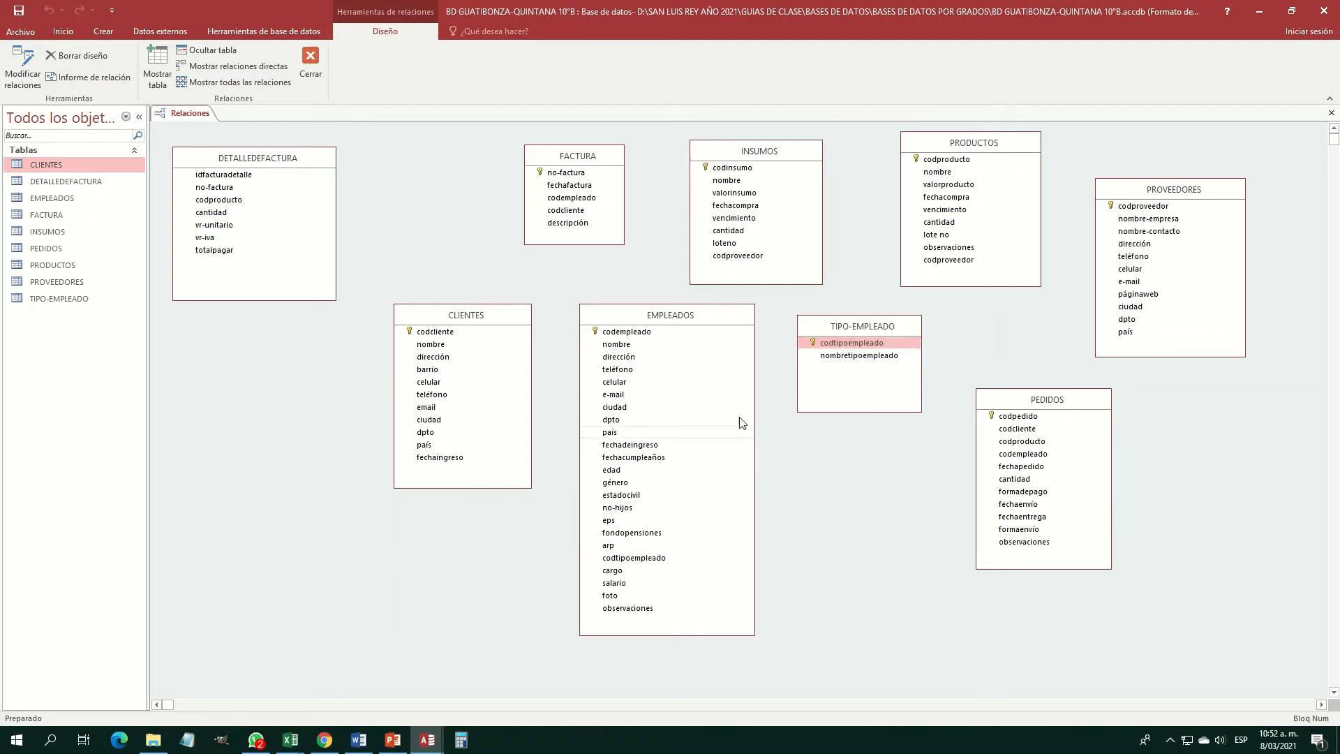
left_click(847, 345)
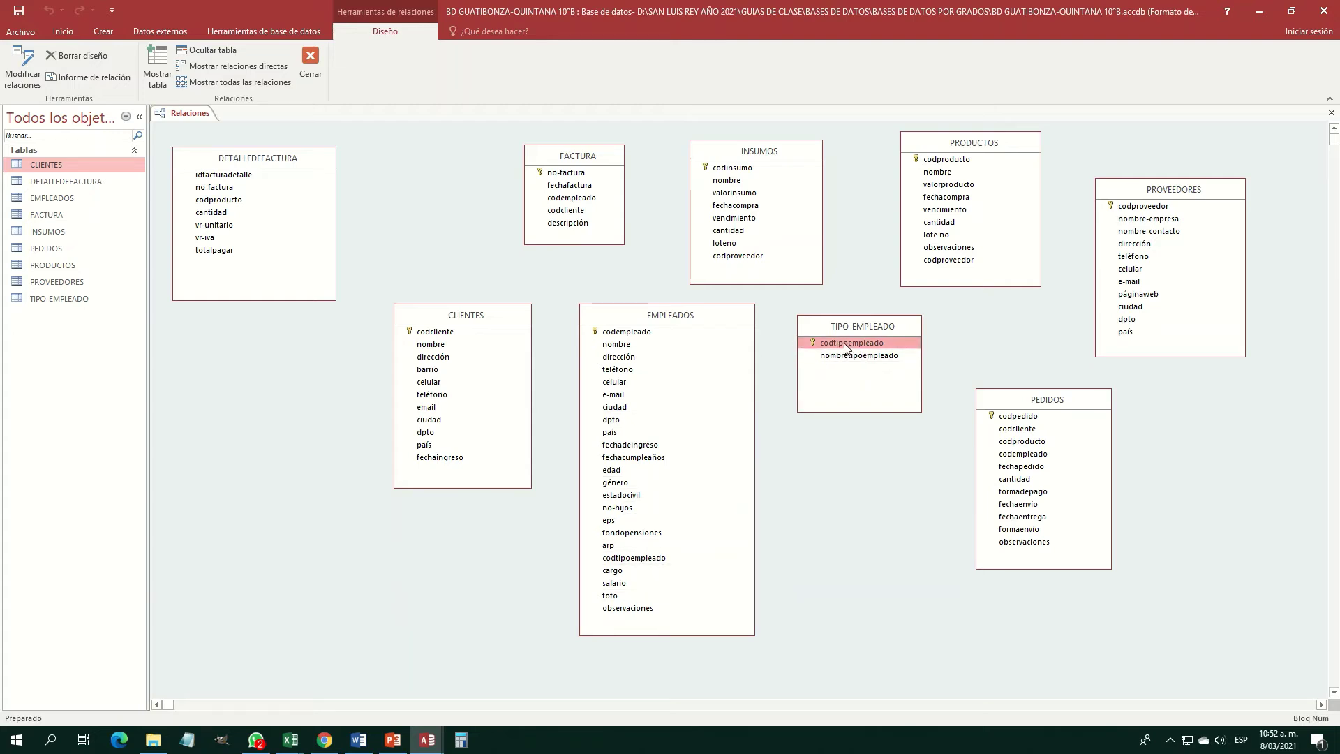
left_click_drag(845, 347, 645, 560)
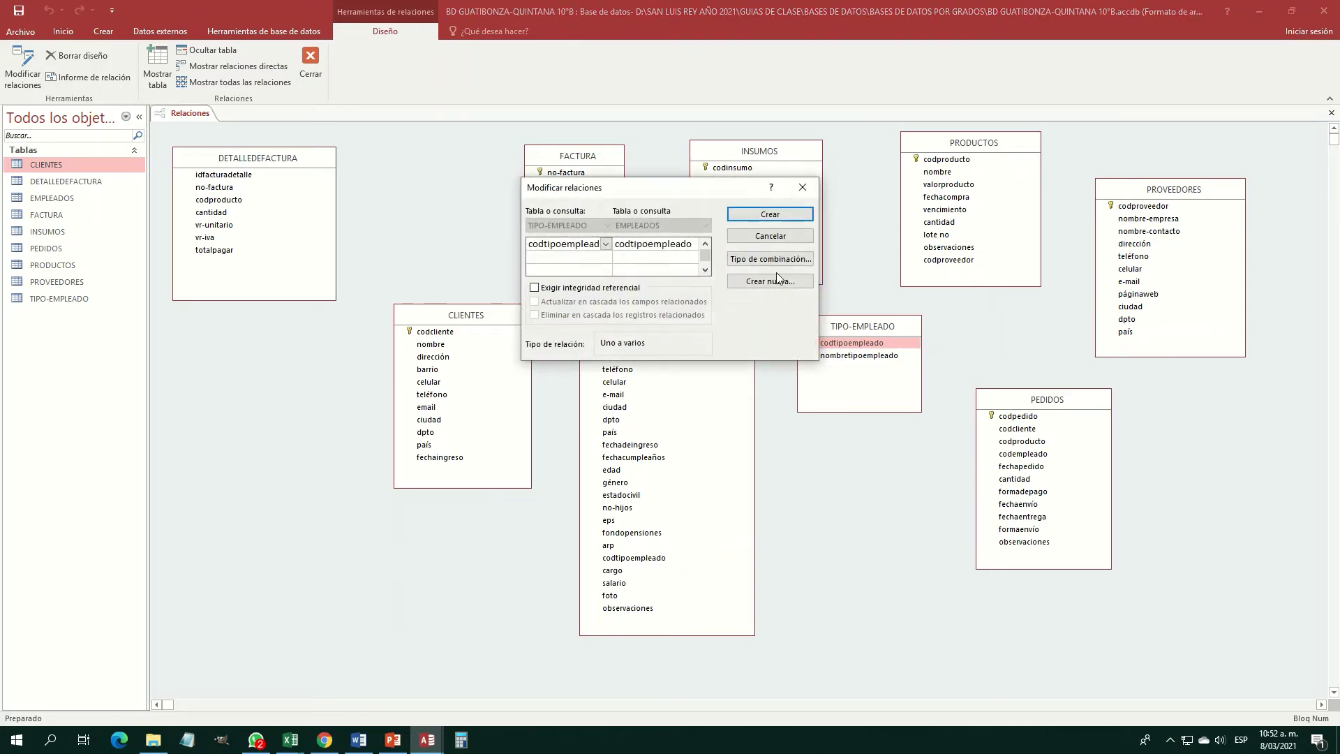
left_click(535, 288)
left_click(534, 302)
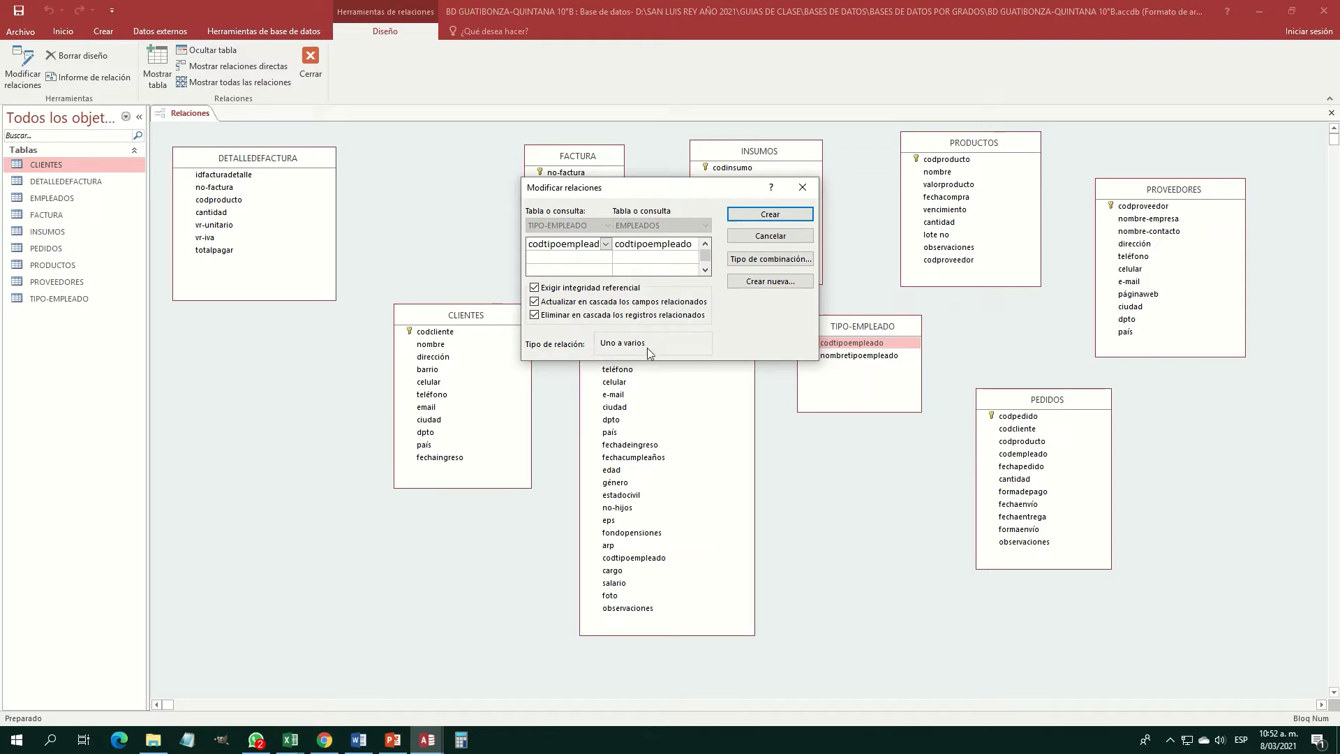
left_click(787, 216)
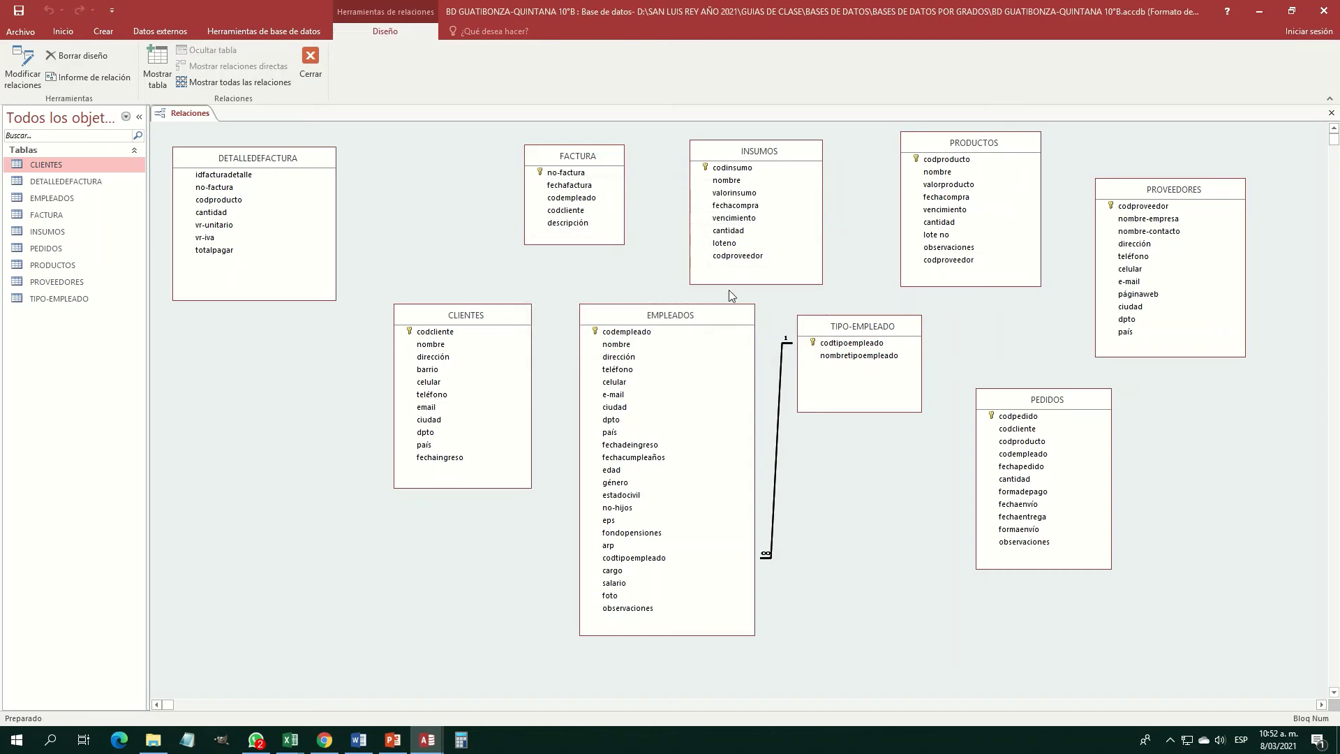
Reposition CLIENTES, EMPLEADOS and TIPO-EMPLEADO further left in the diagram, keeping the two related tables side by side.
left_click(708, 320)
left_click_drag(708, 320, 668, 316)
left_click_drag(488, 320, 346, 328)
left_click_drag(688, 316, 600, 319)
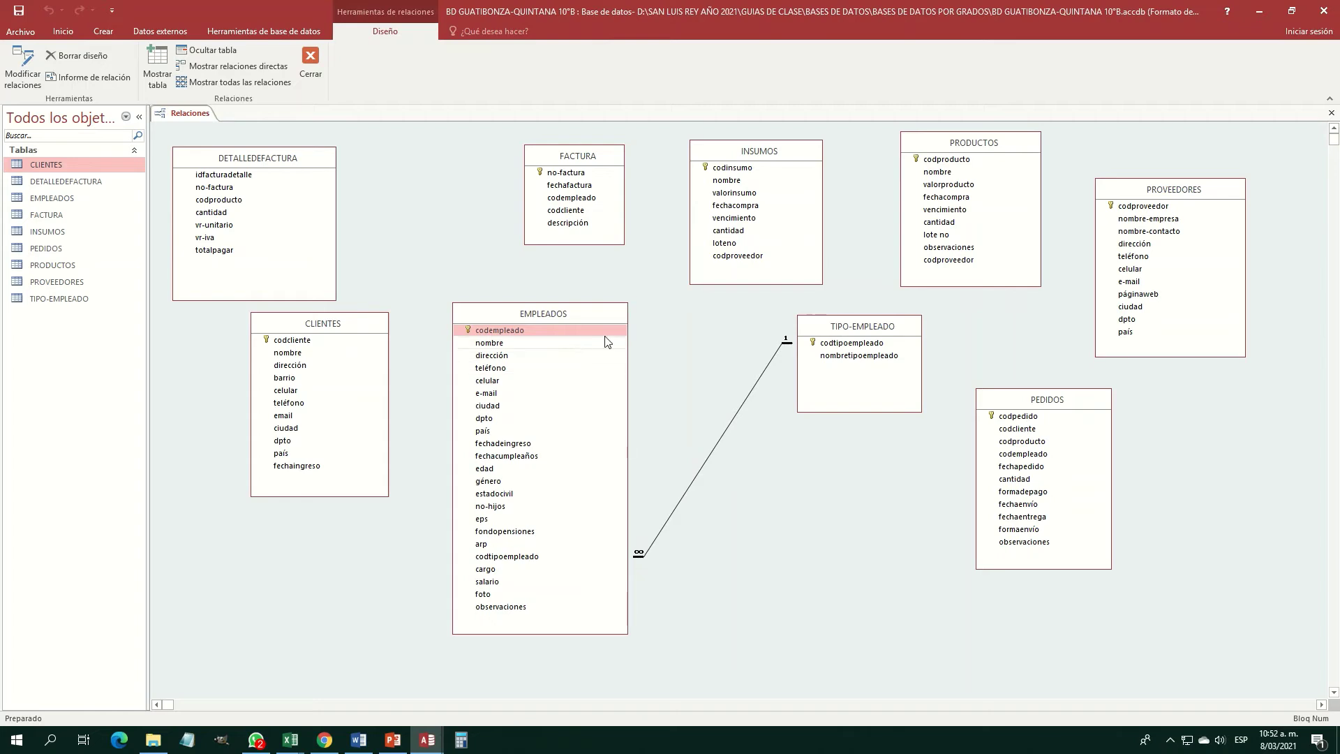
left_click_drag(897, 325, 786, 315)
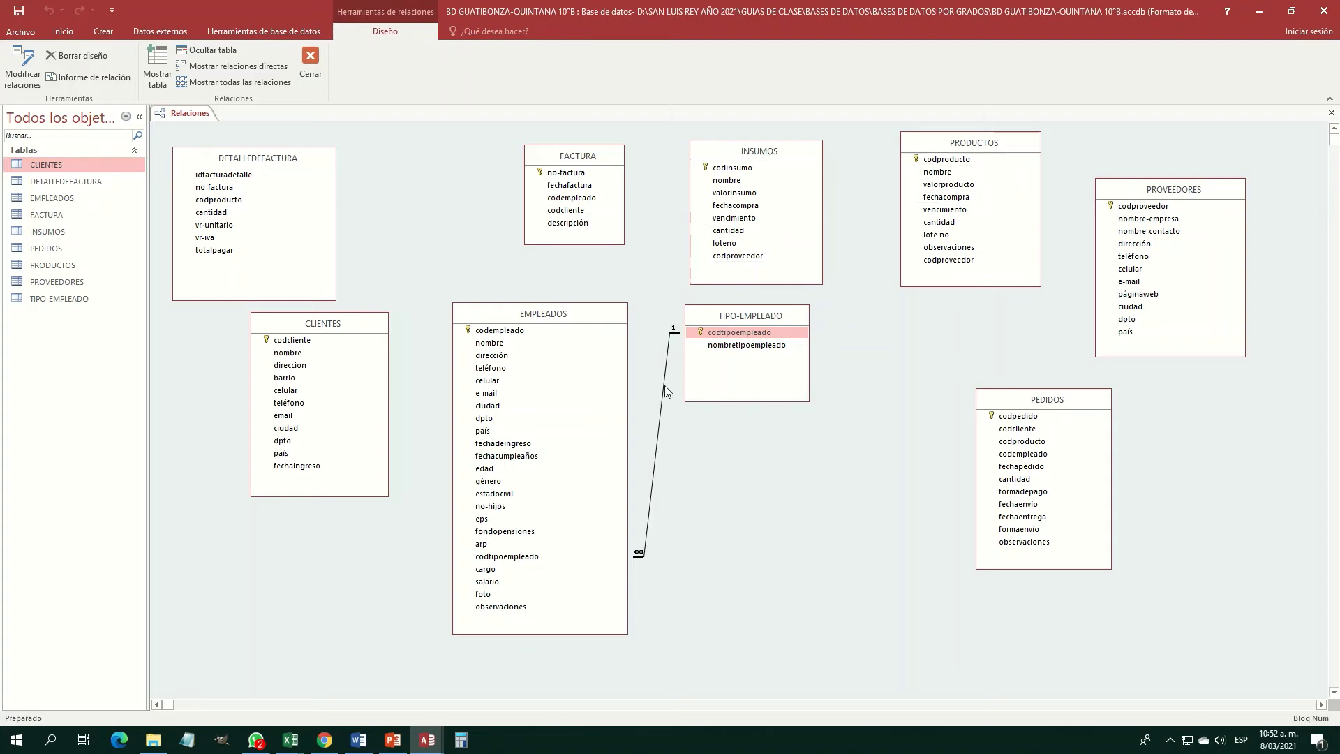
Move PEDIDOS between DETALLEDEFACTURA and FACTURA, and place PRODUCTOS beside PROVEEDORES in the diagram.
left_click_drag(1084, 399, 963, 356)
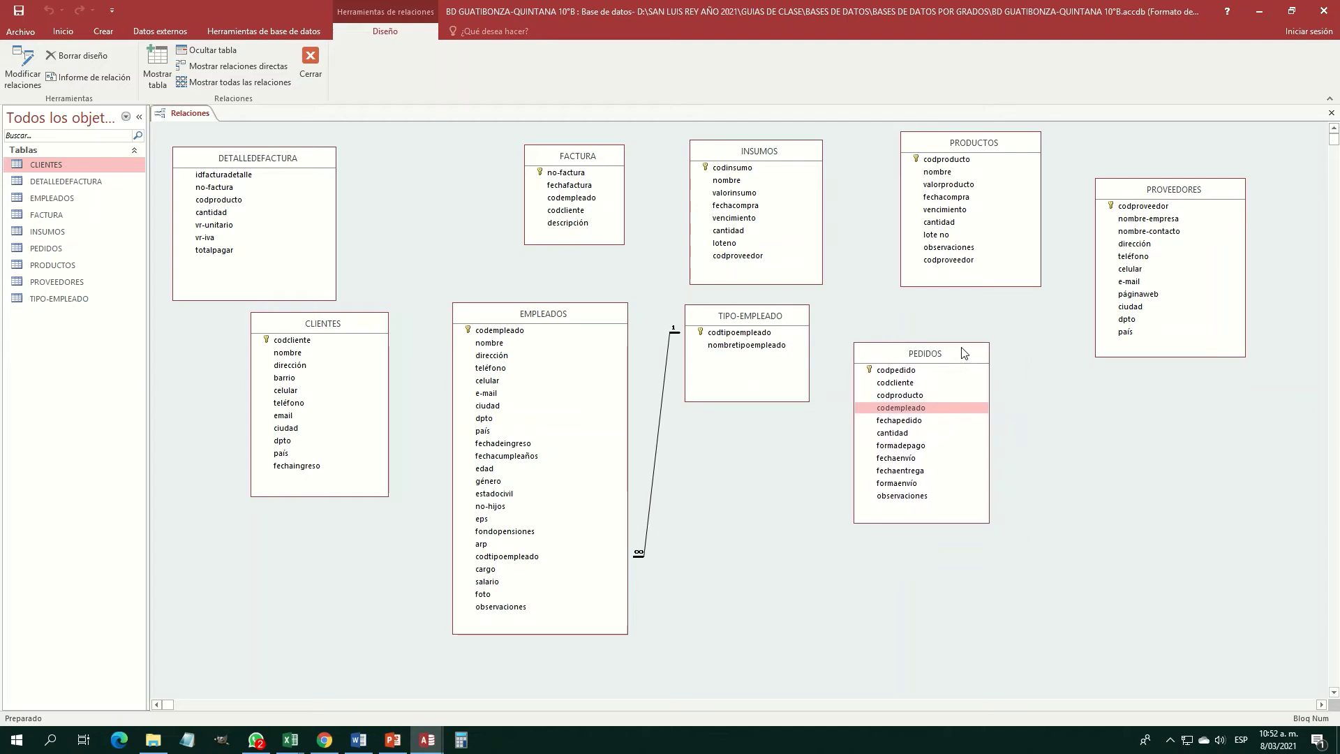
left_click_drag(1162, 194, 1128, 331)
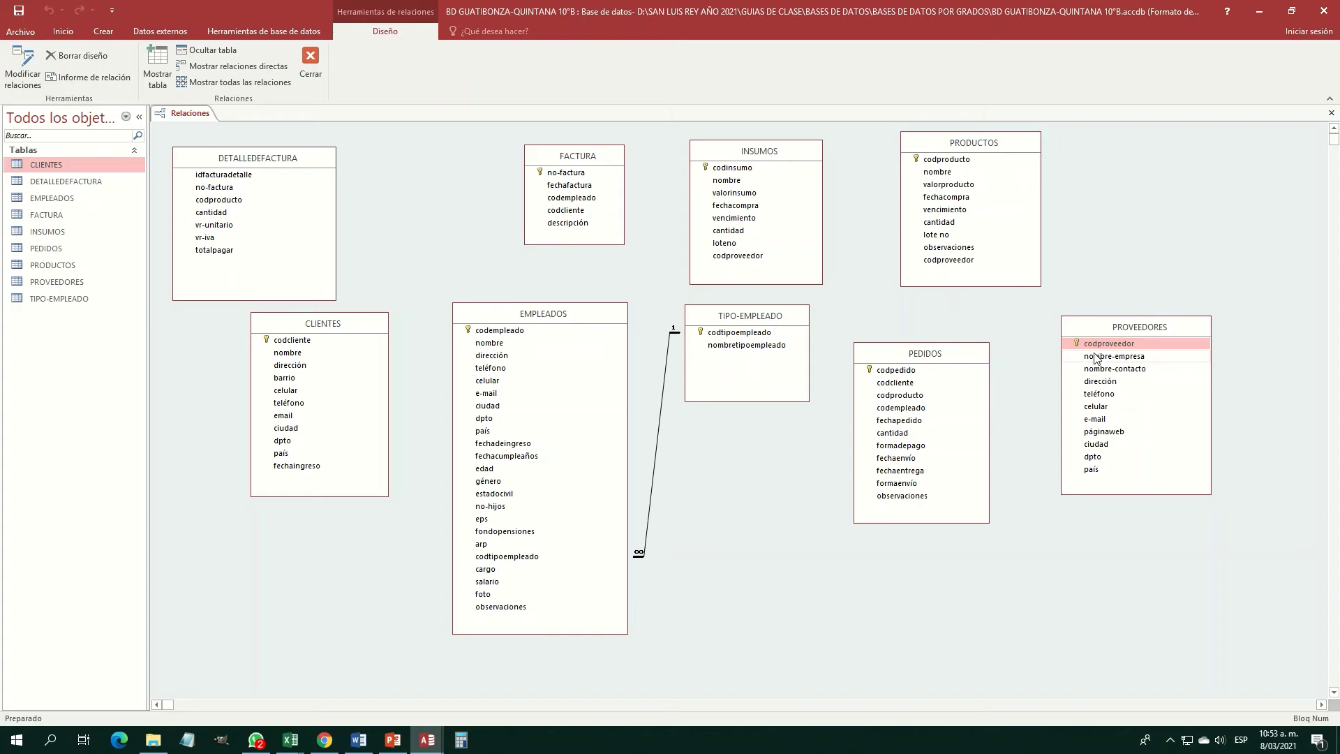
left_click_drag(956, 356, 491, 150)
left_click_drag(1013, 147, 991, 353)
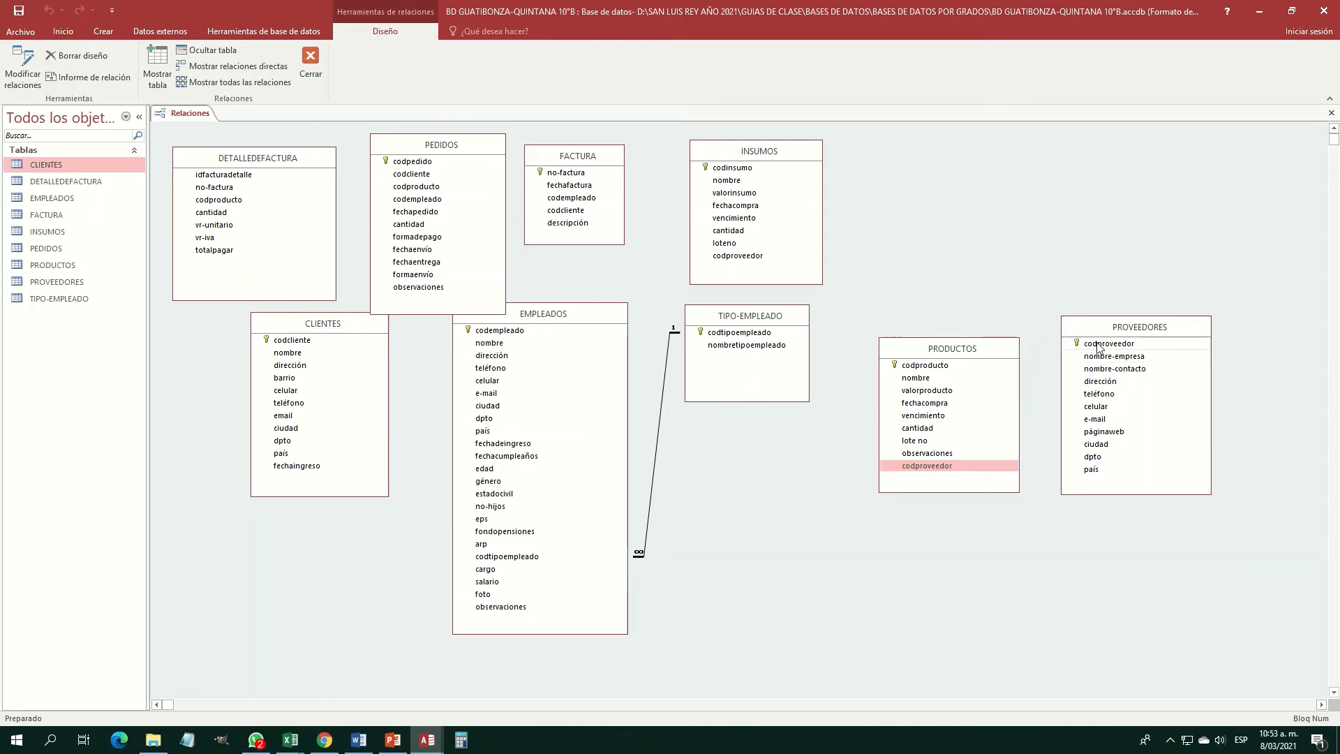
Try to relate codproveedor in PROVEEDORES to codproveedor in PRODUCTOS with referential integrity and cascading updates and deletions.
left_click_drag(1100, 344, 927, 476)
left_click_drag(1092, 346, 940, 473)
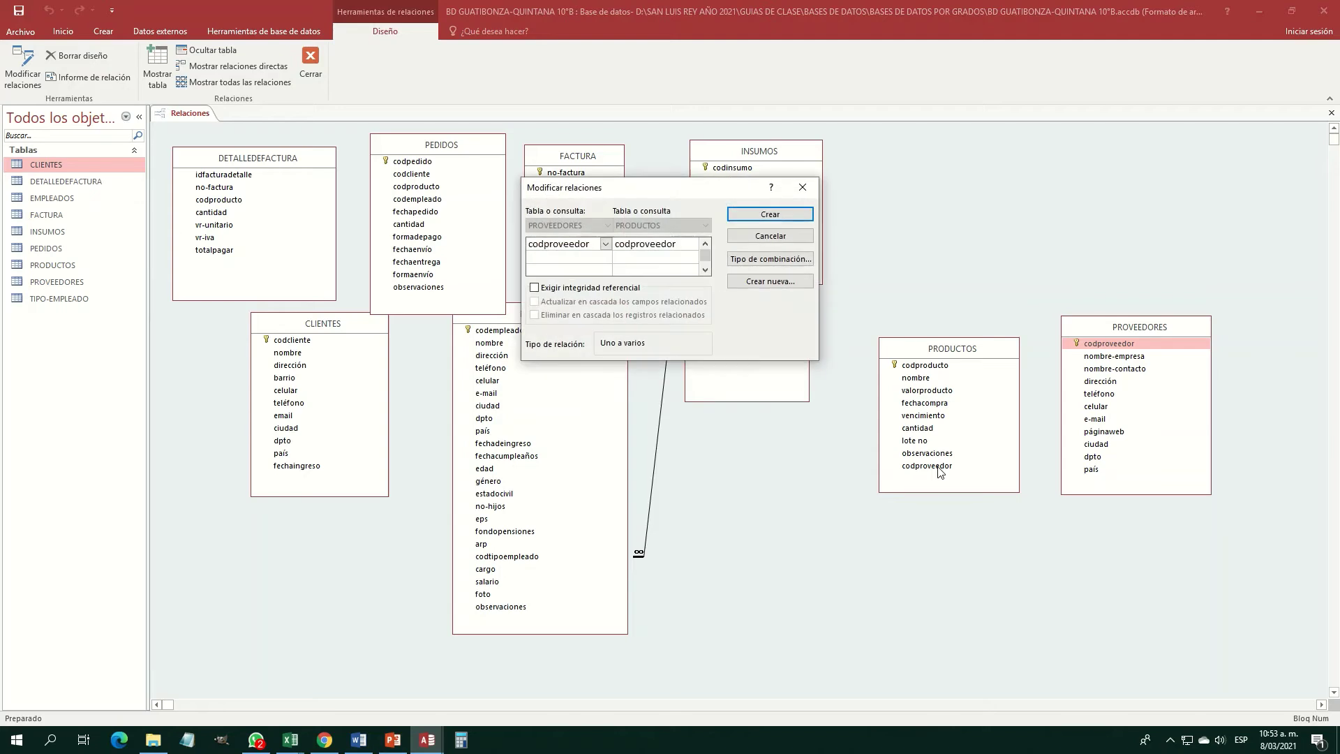
left_click(536, 287)
left_click(534, 305)
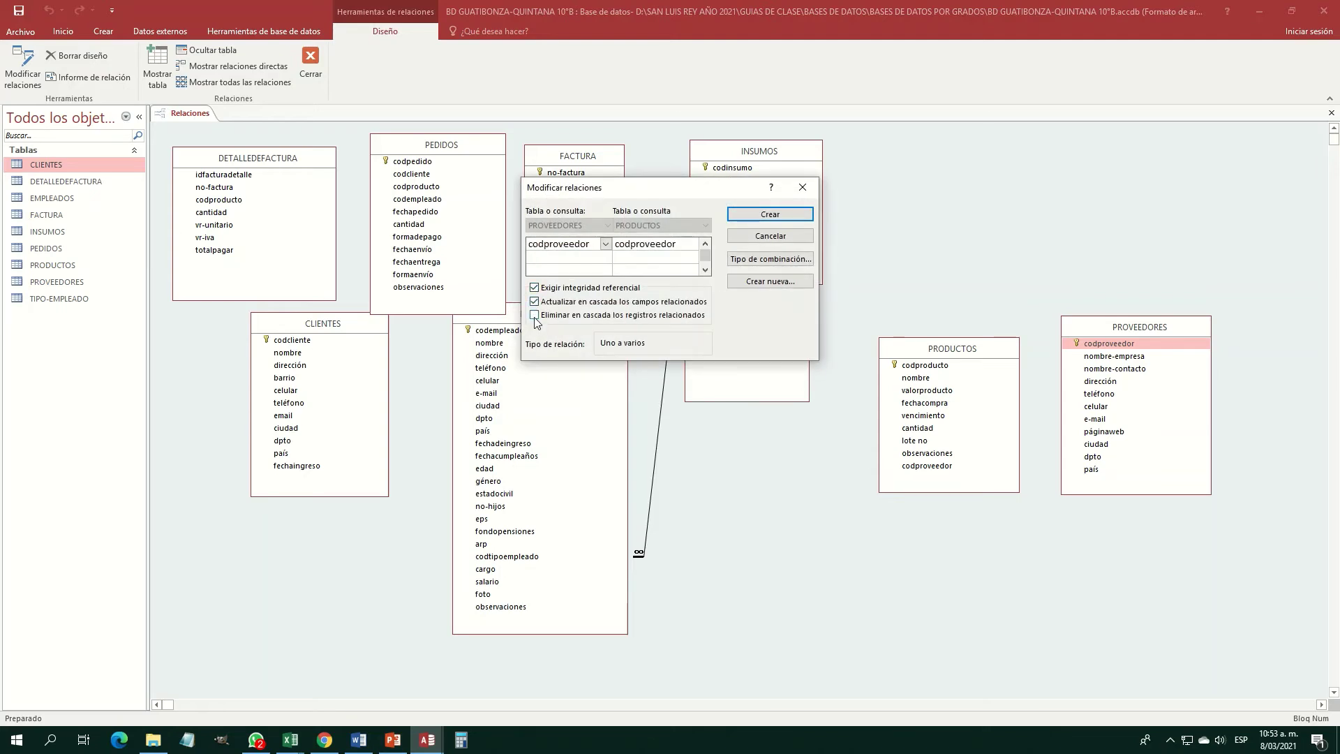
left_click(755, 217)
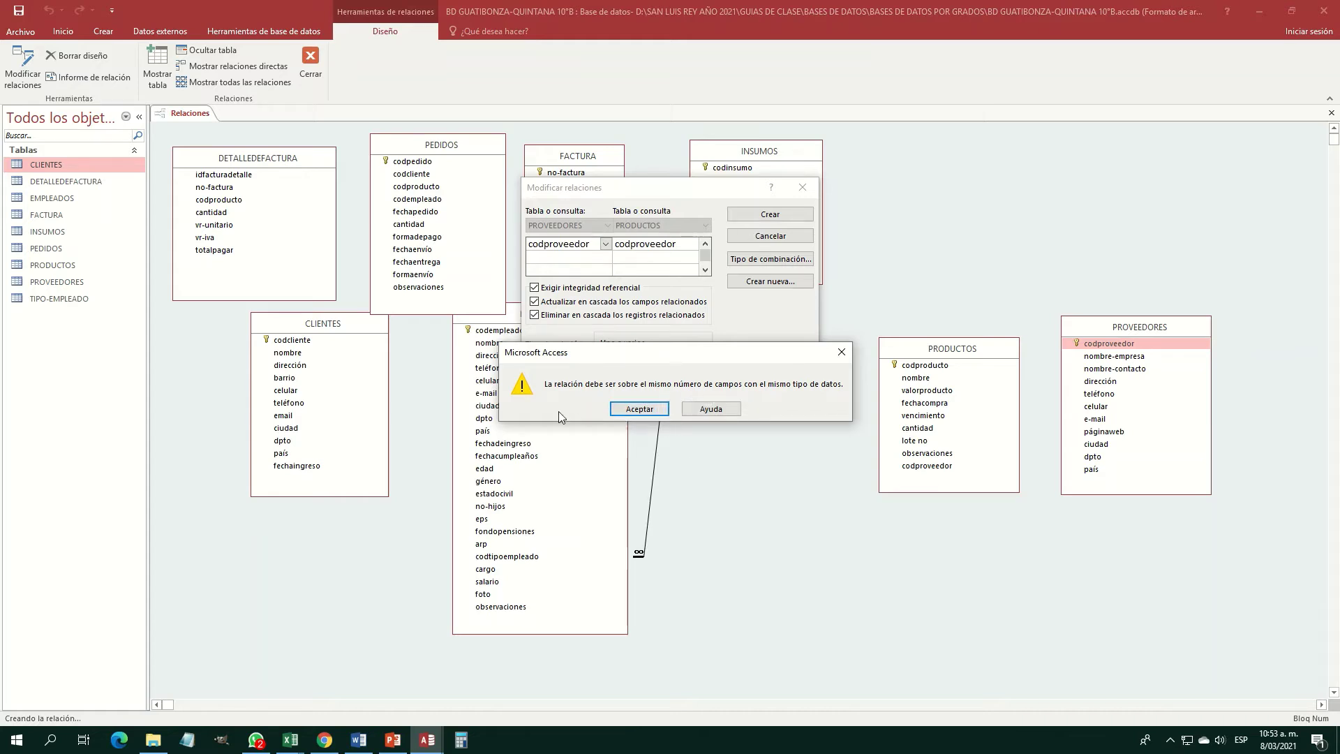
left_click(639, 410)
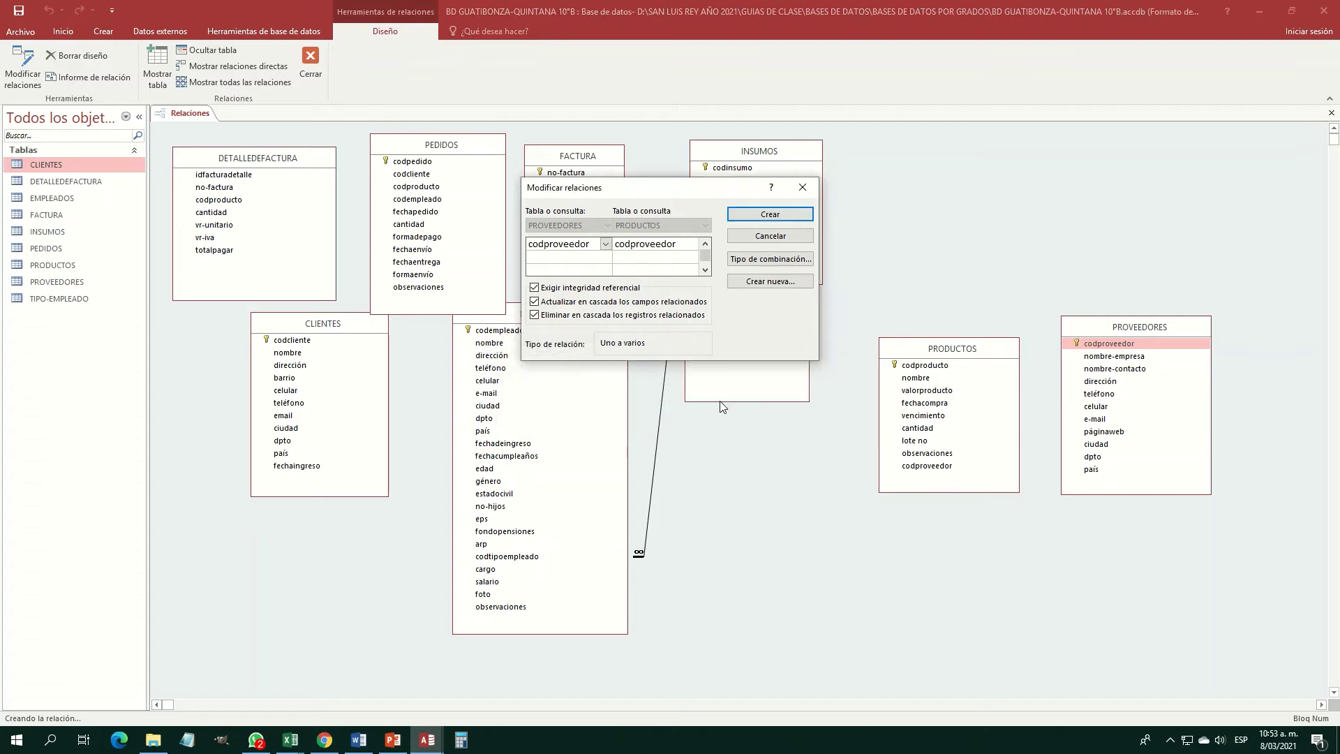
left_click(778, 238)
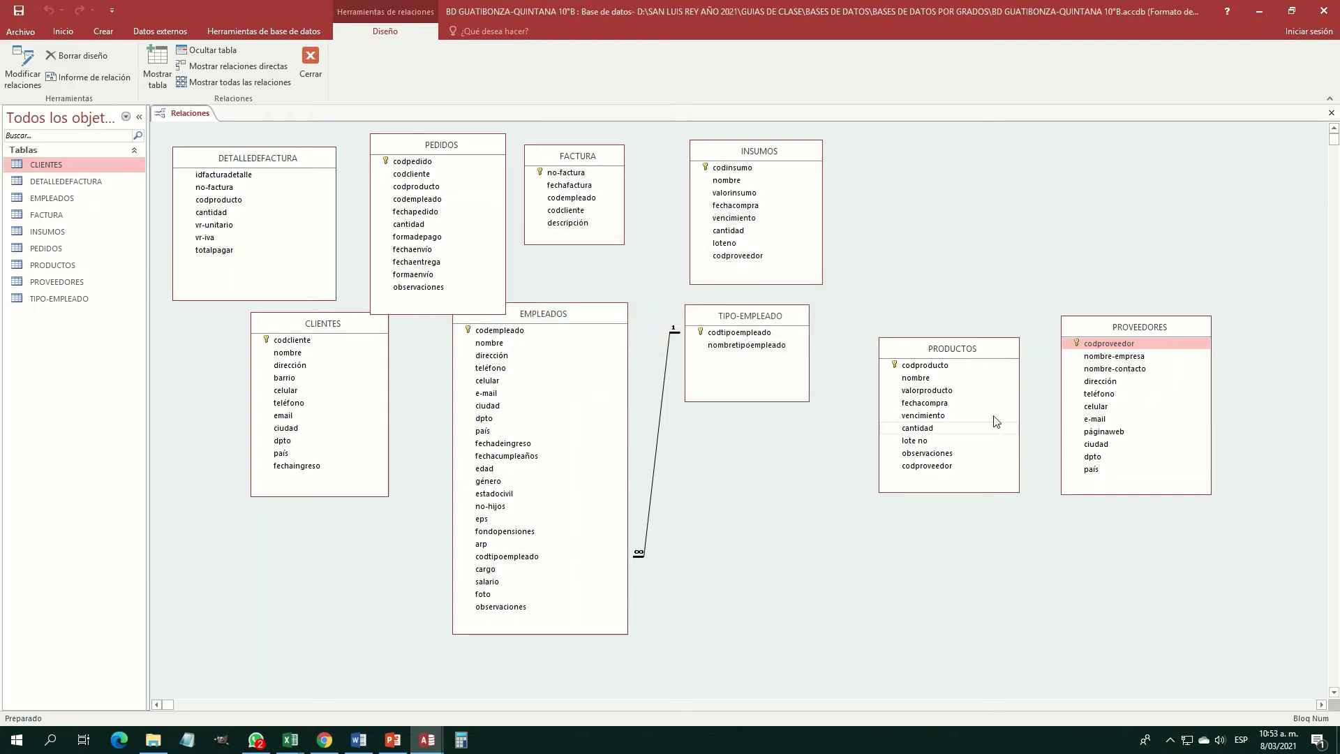
Inspect the data type of codproveedor in the design of the PRODUCTOS table and close the design.
right_click(994, 357)
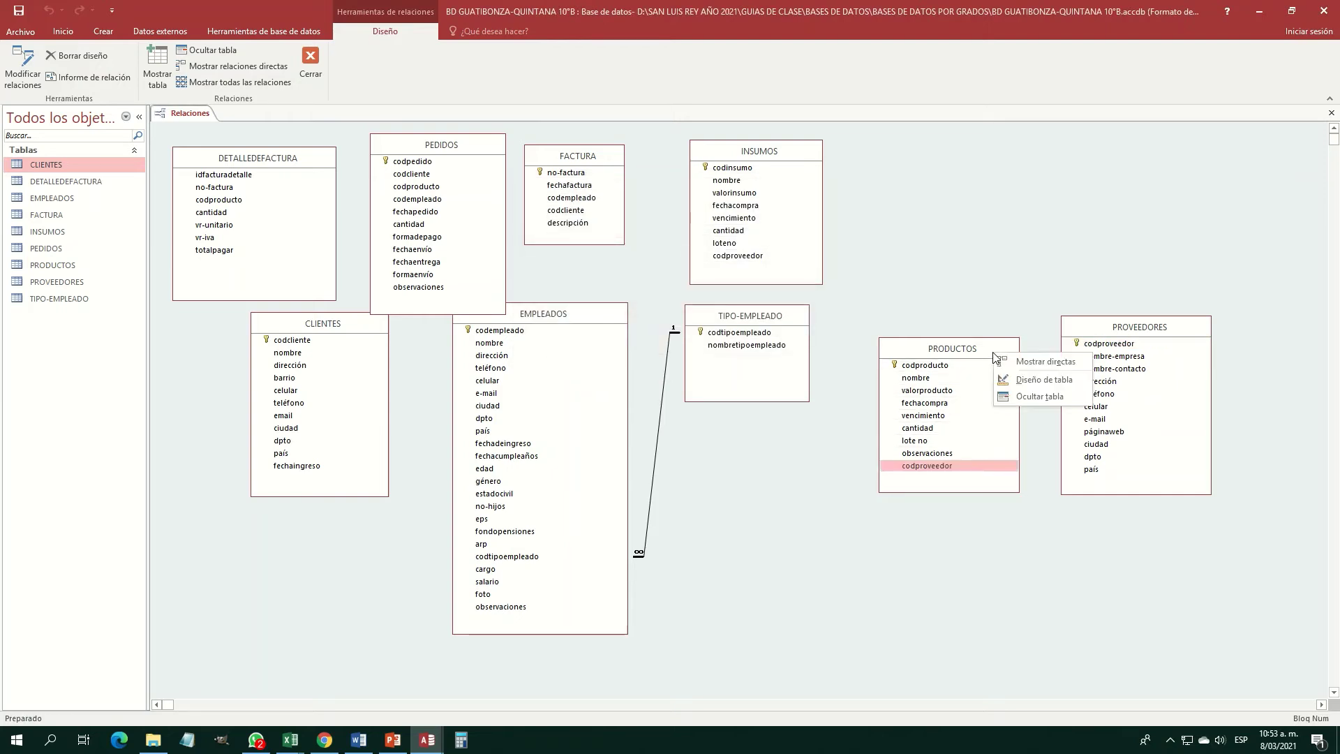
left_click(1024, 380)
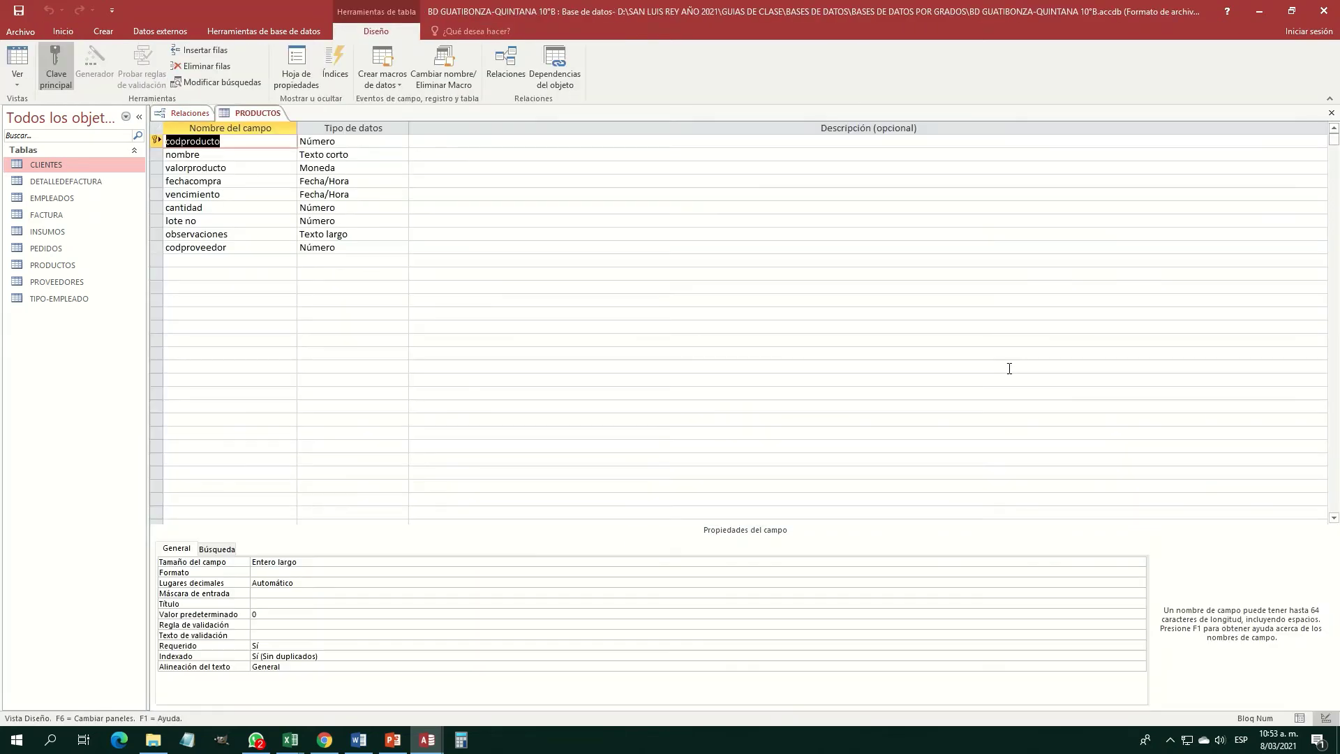
left_click(259, 247)
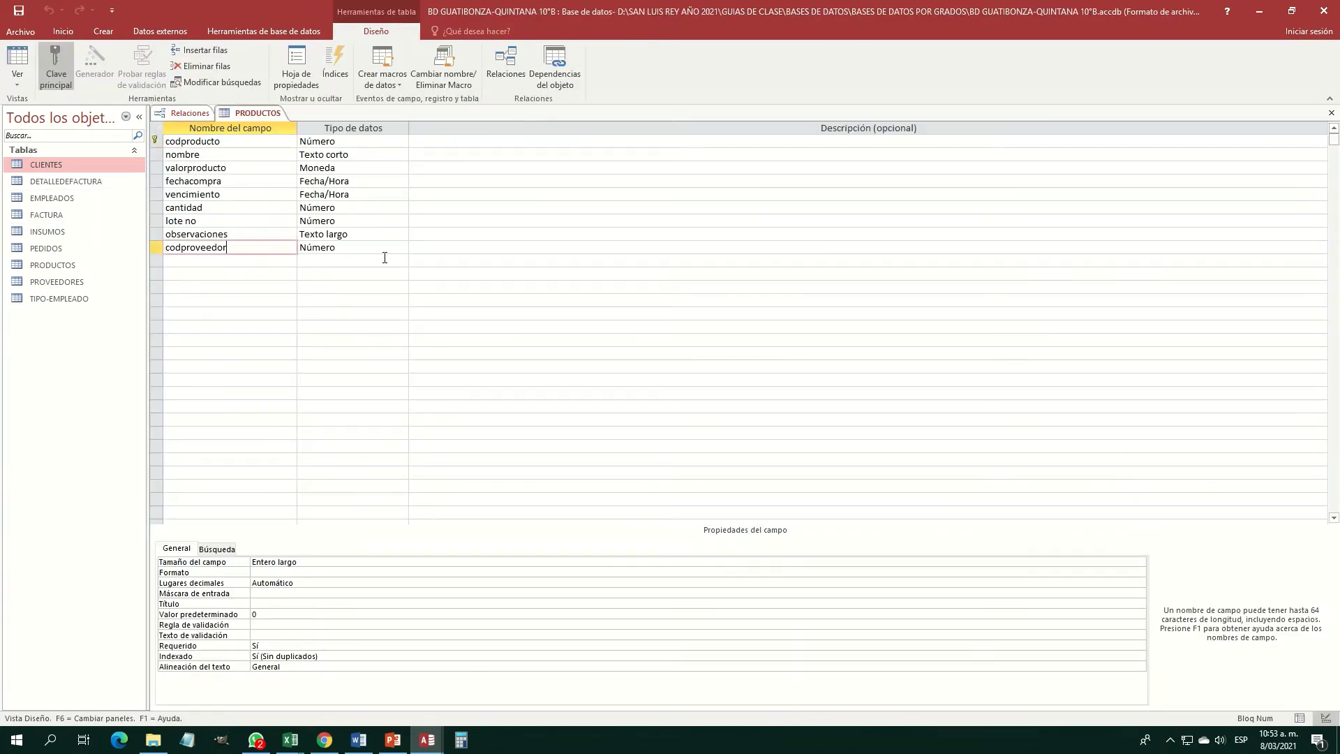
left_click(386, 249)
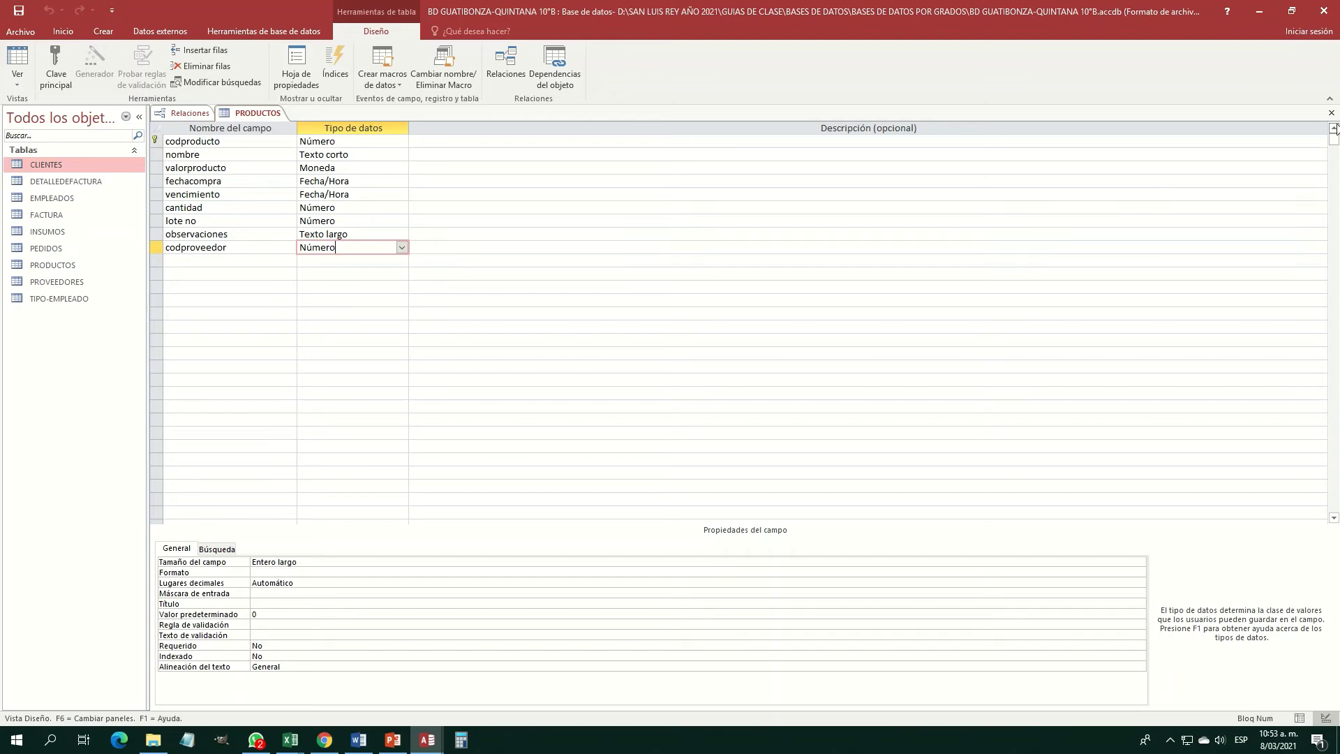
left_click(1331, 112)
Open the design of the PROVEEDORES table, check codproveedor's data type, and remove the primary key from that field.
left_click(1110, 340)
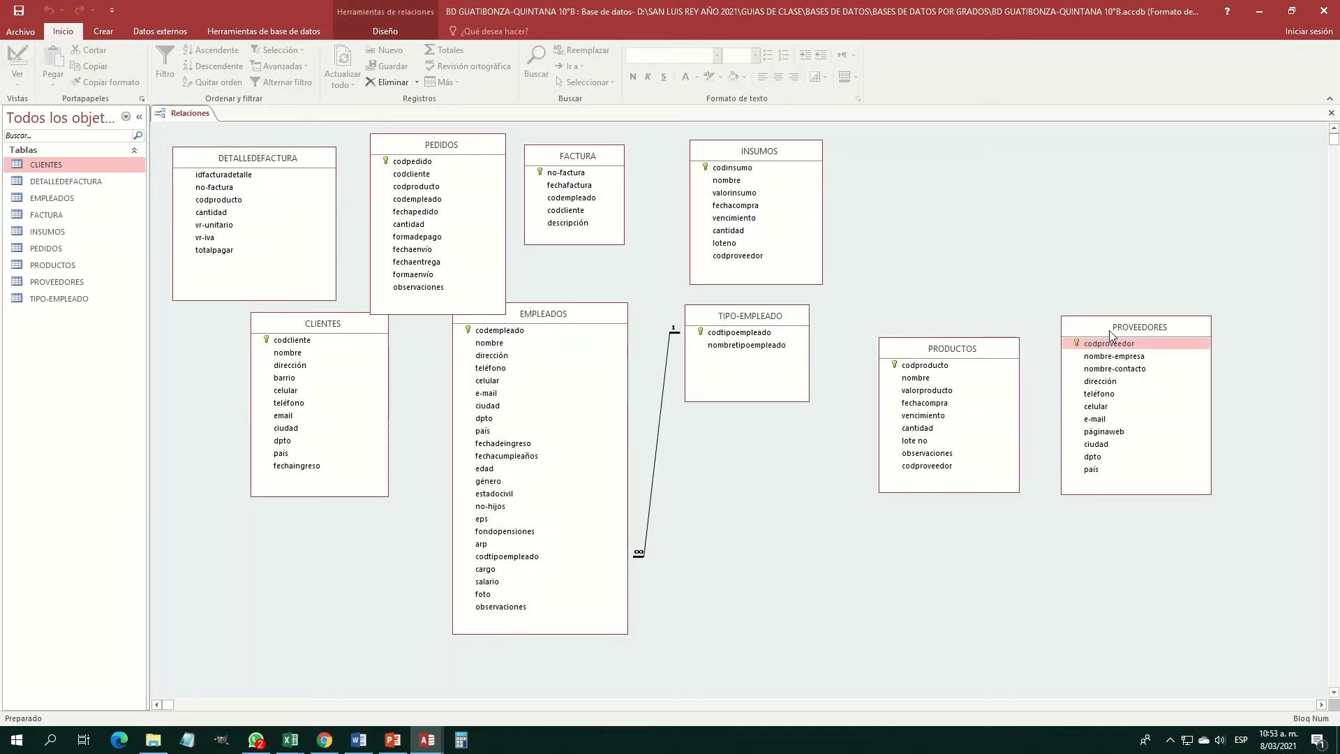
right_click(1107, 327)
left_click(1135, 351)
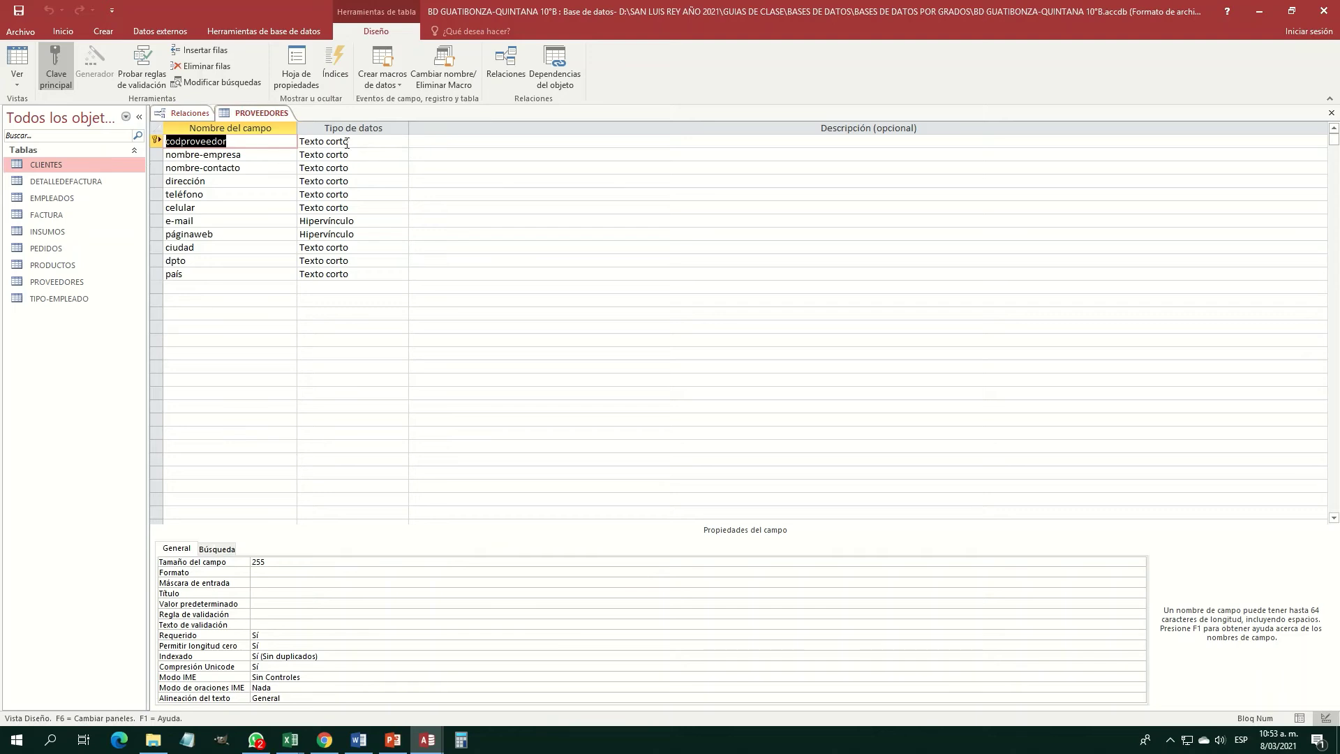
left_click(369, 142)
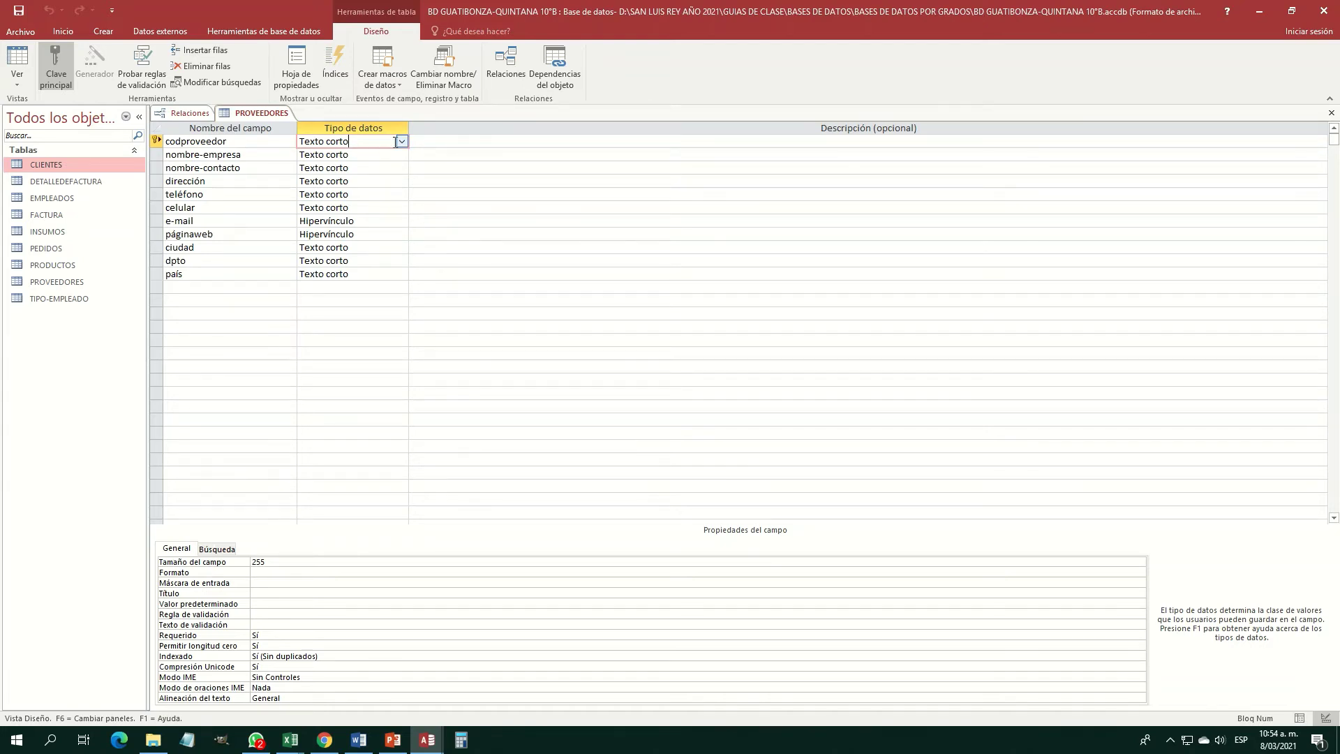
left_click(218, 142)
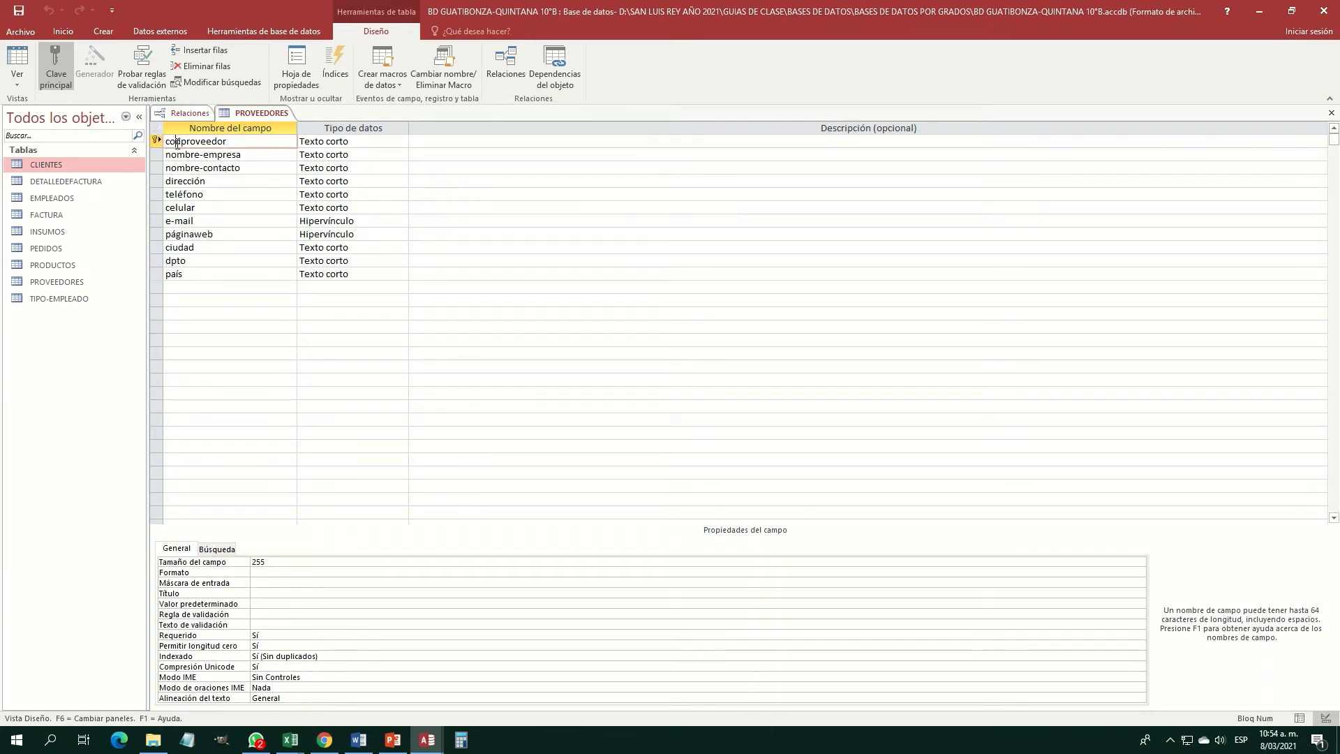
left_click(56, 60)
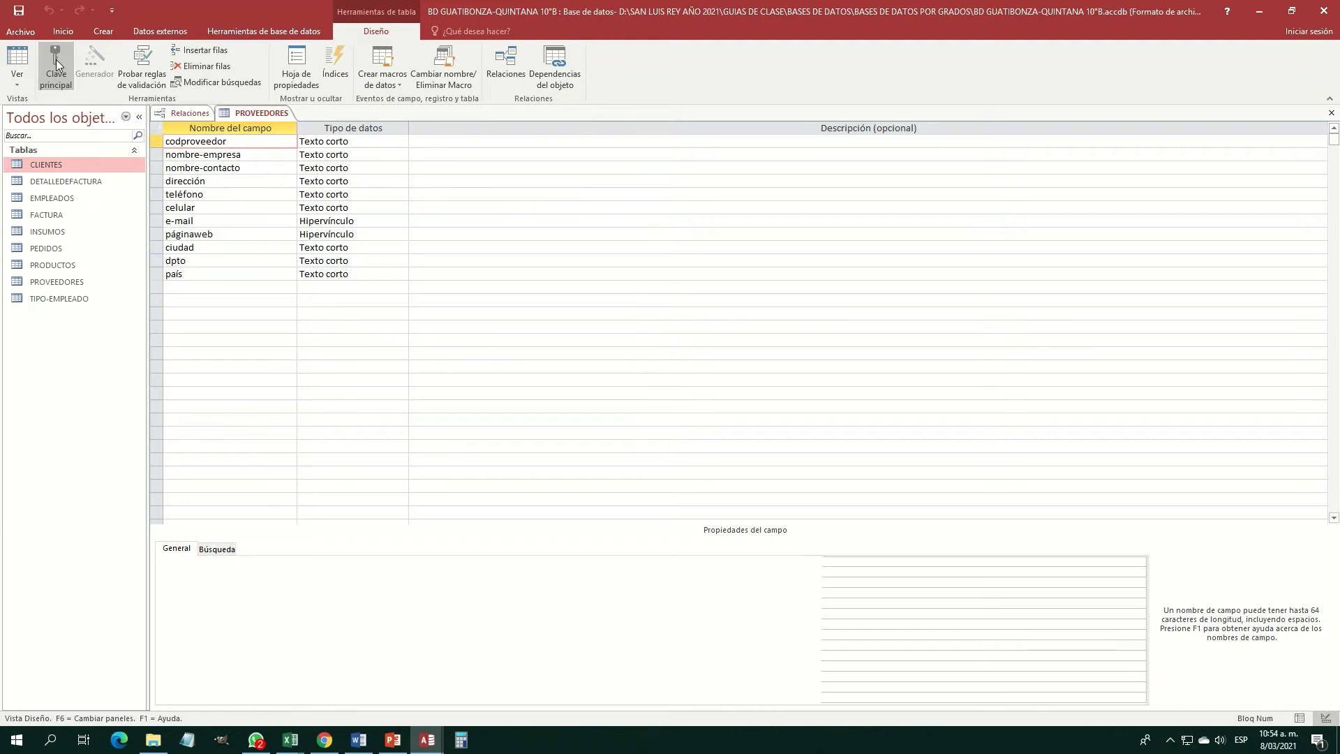
Save the PROVEEDORES design without its key, set codproveedor's data type to Número, and make that field the primary key again.
left_click(20, 11)
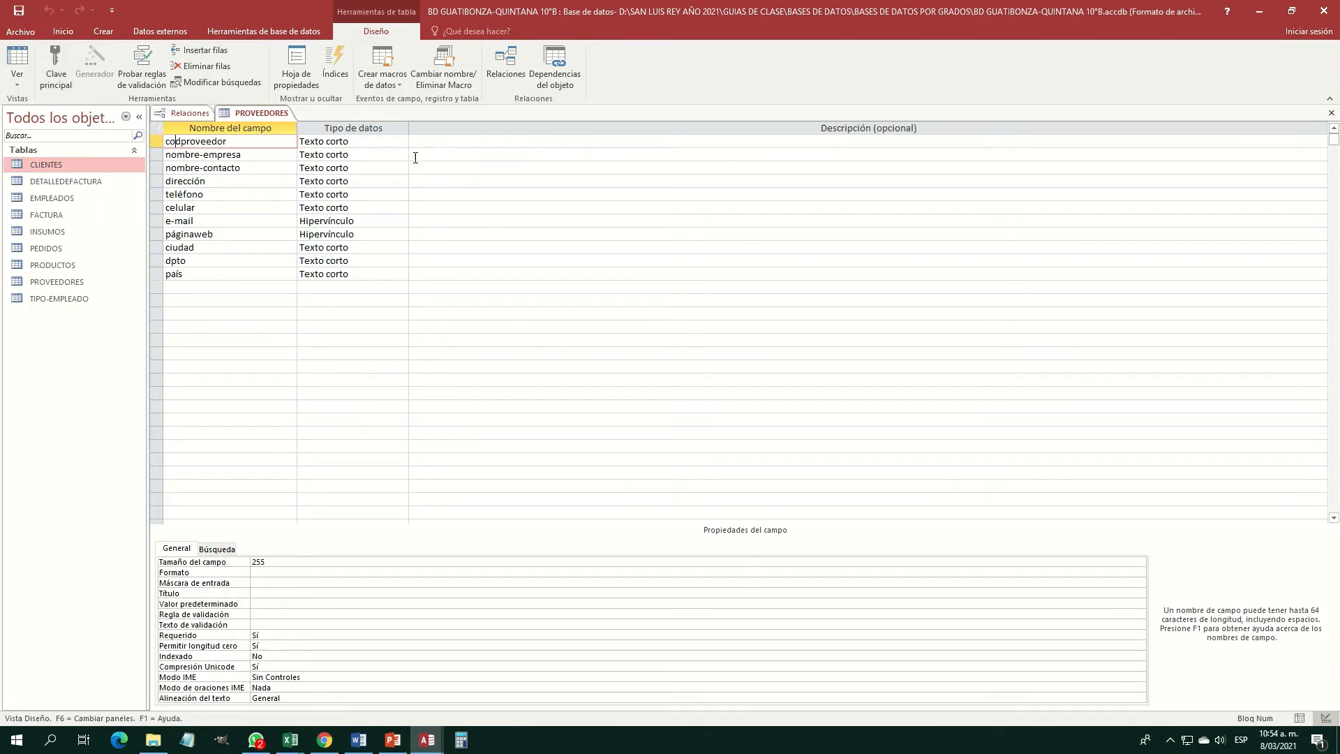
left_click(391, 141)
left_click(403, 142)
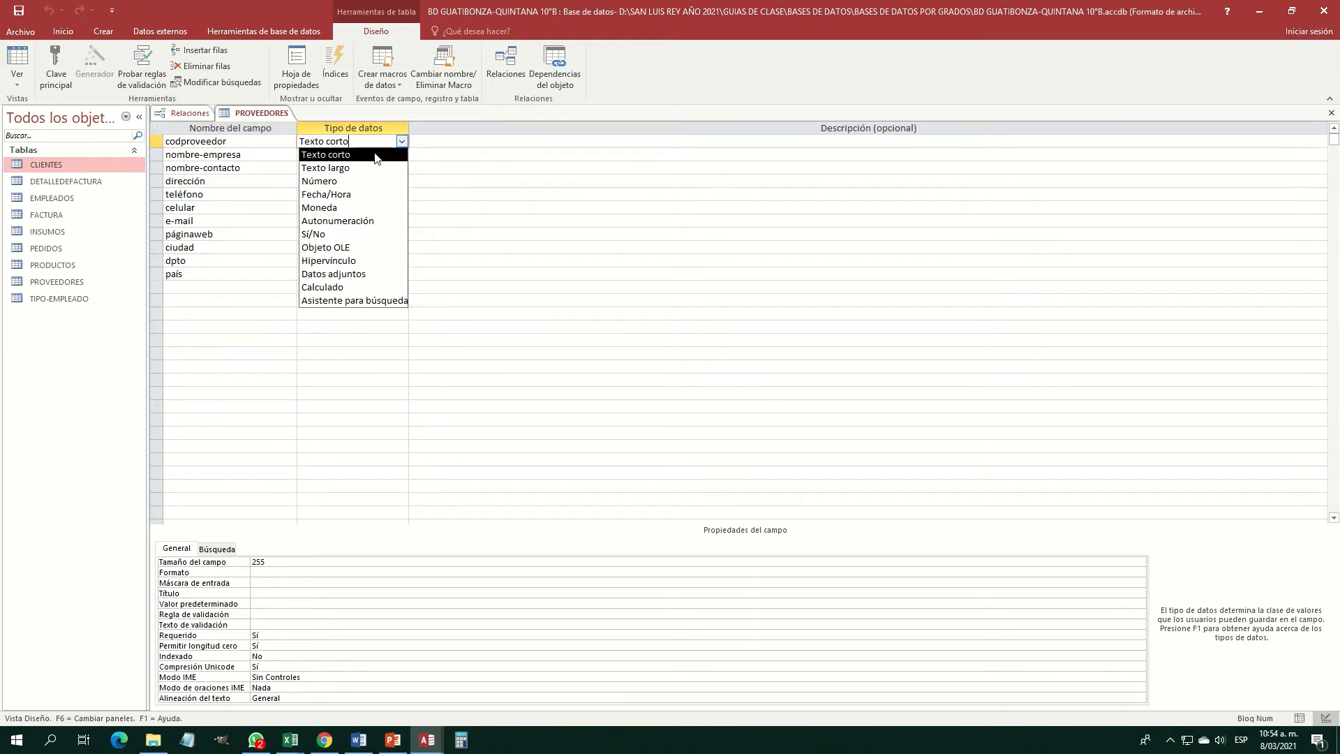
left_click(353, 181)
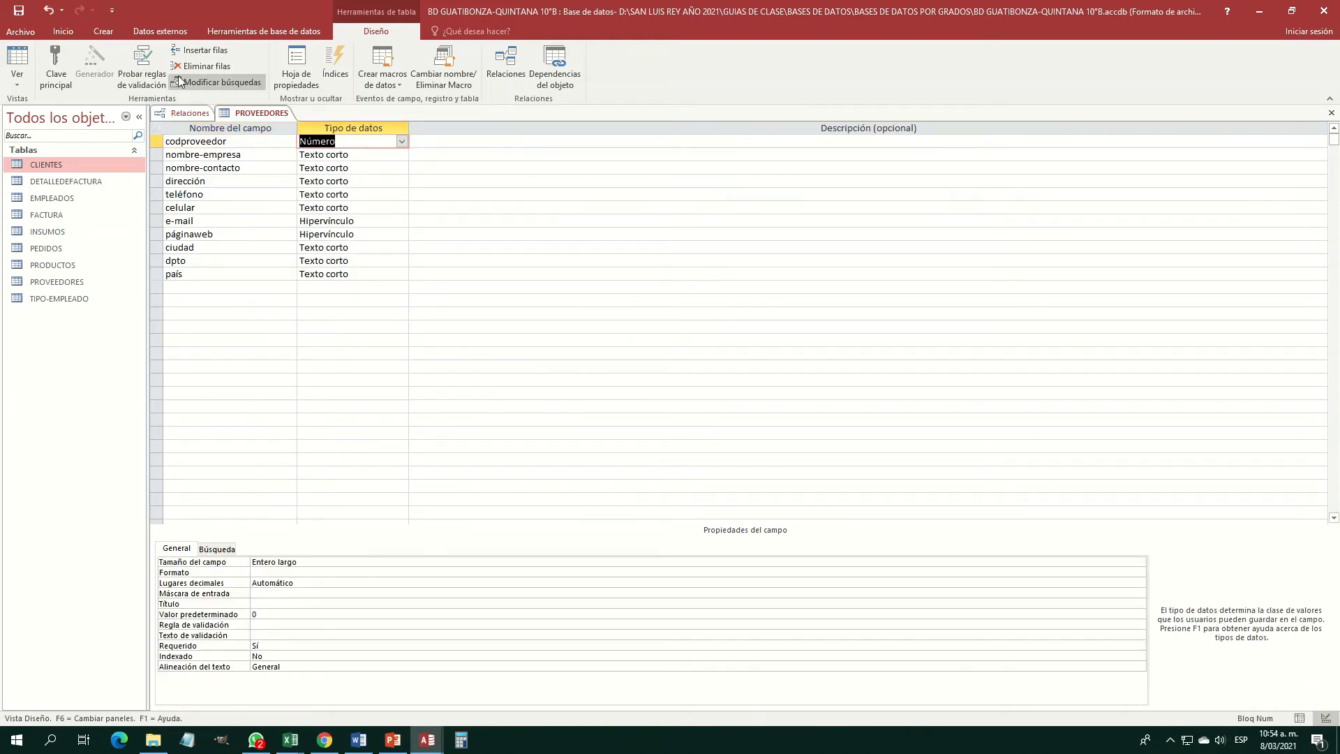
left_click(55, 68)
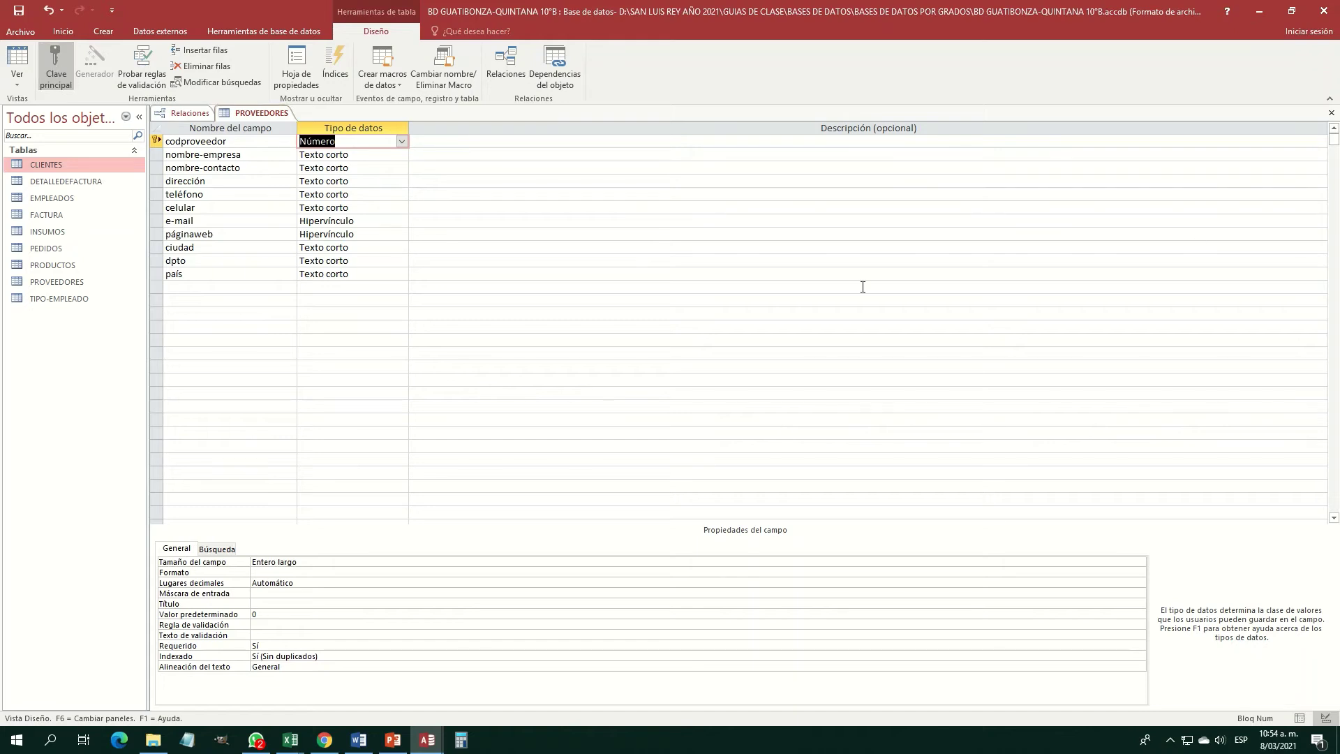
Close the PROVEEDORES design, saving its changes and accepting the possible data loss from the smaller field size.
left_click(1331, 112)
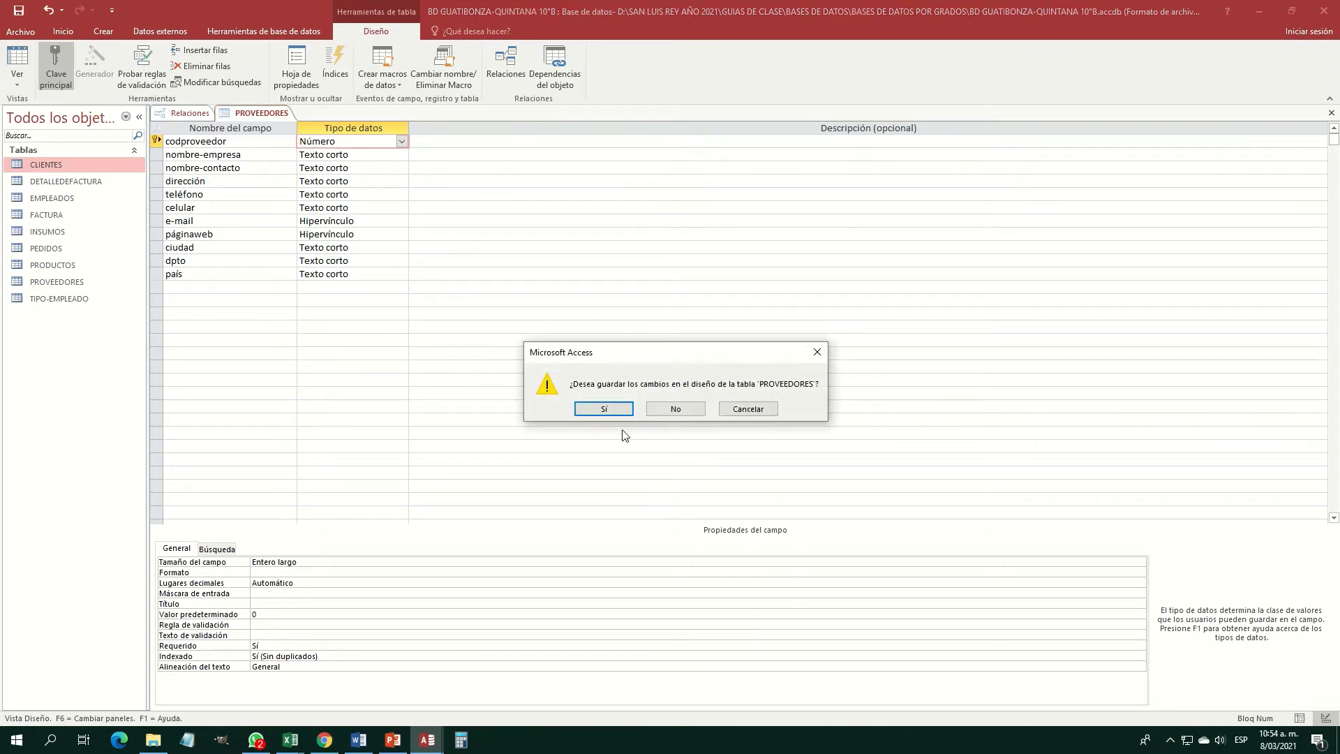
left_click(611, 411)
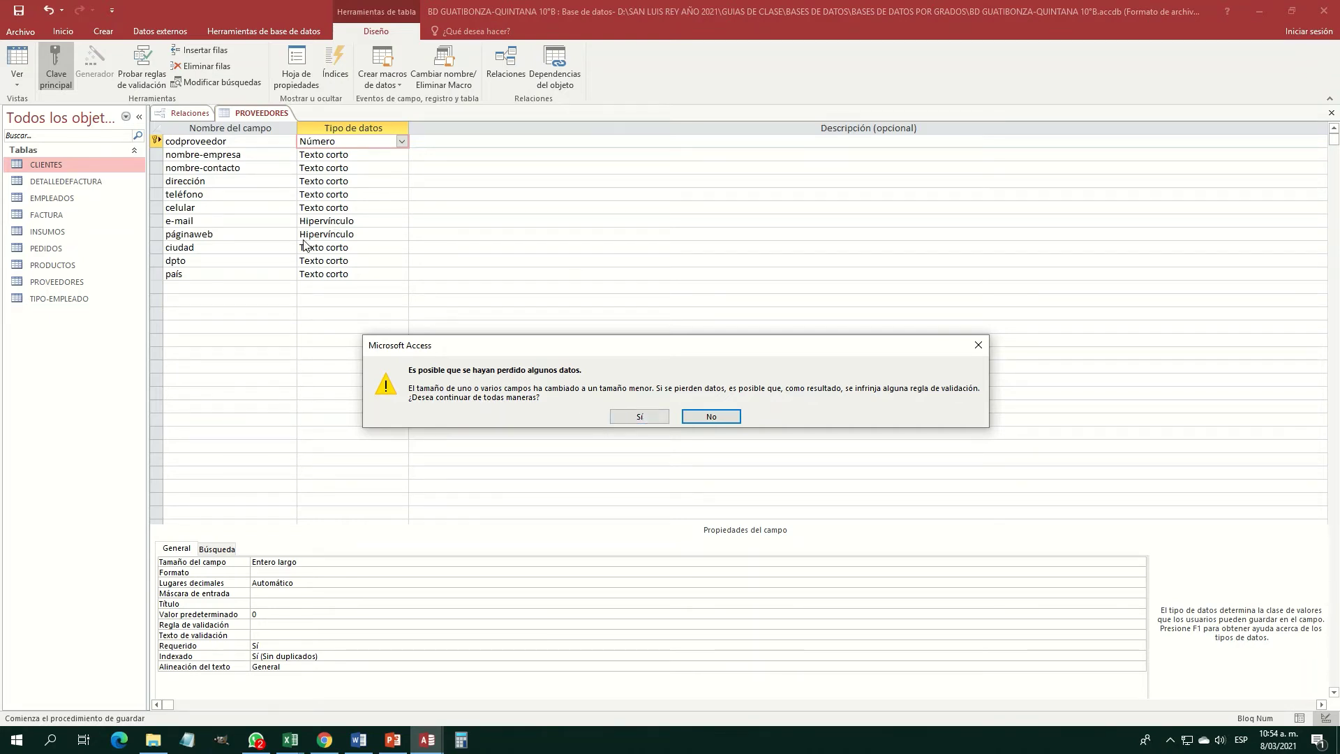
left_click(628, 420)
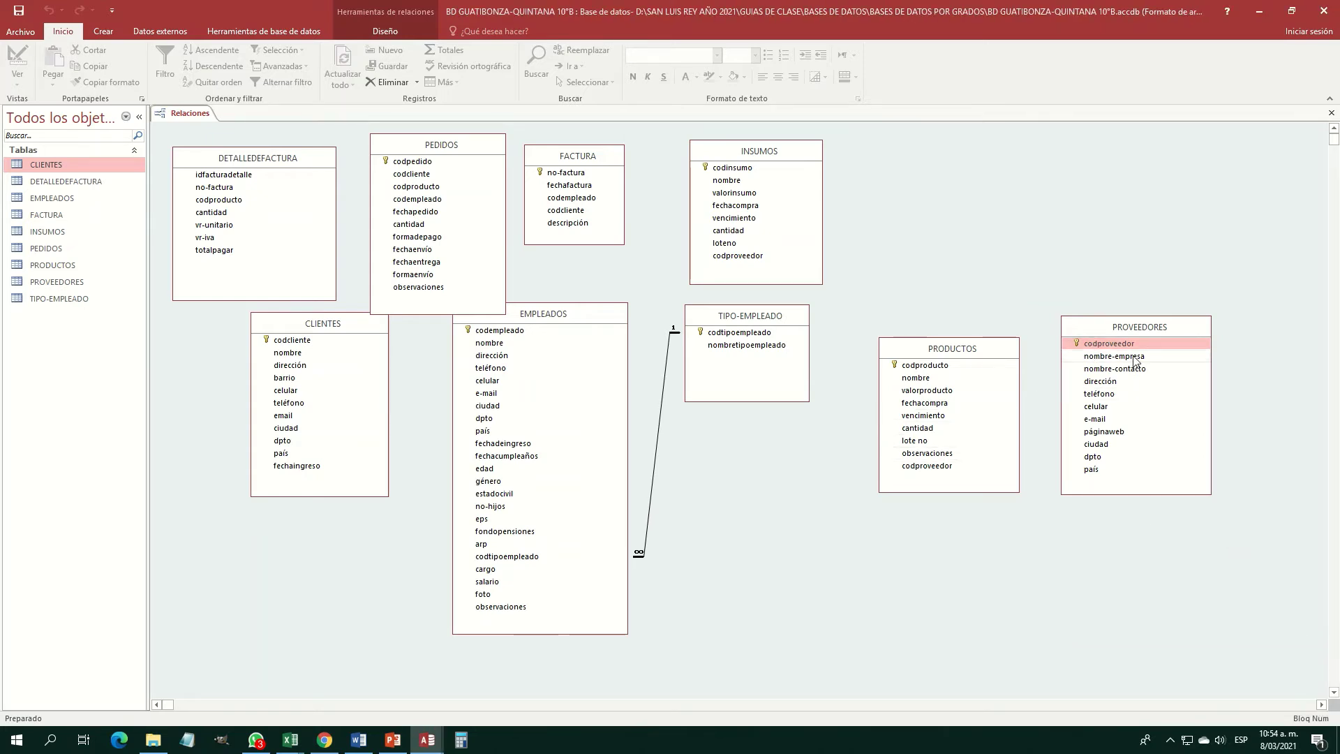
Relate codproveedor in PROVEEDORES to codproveedor in PRODUCTOS, enforcing referential integrity with cascading updates and deletions.
left_click(1099, 344)
left_click(1085, 346)
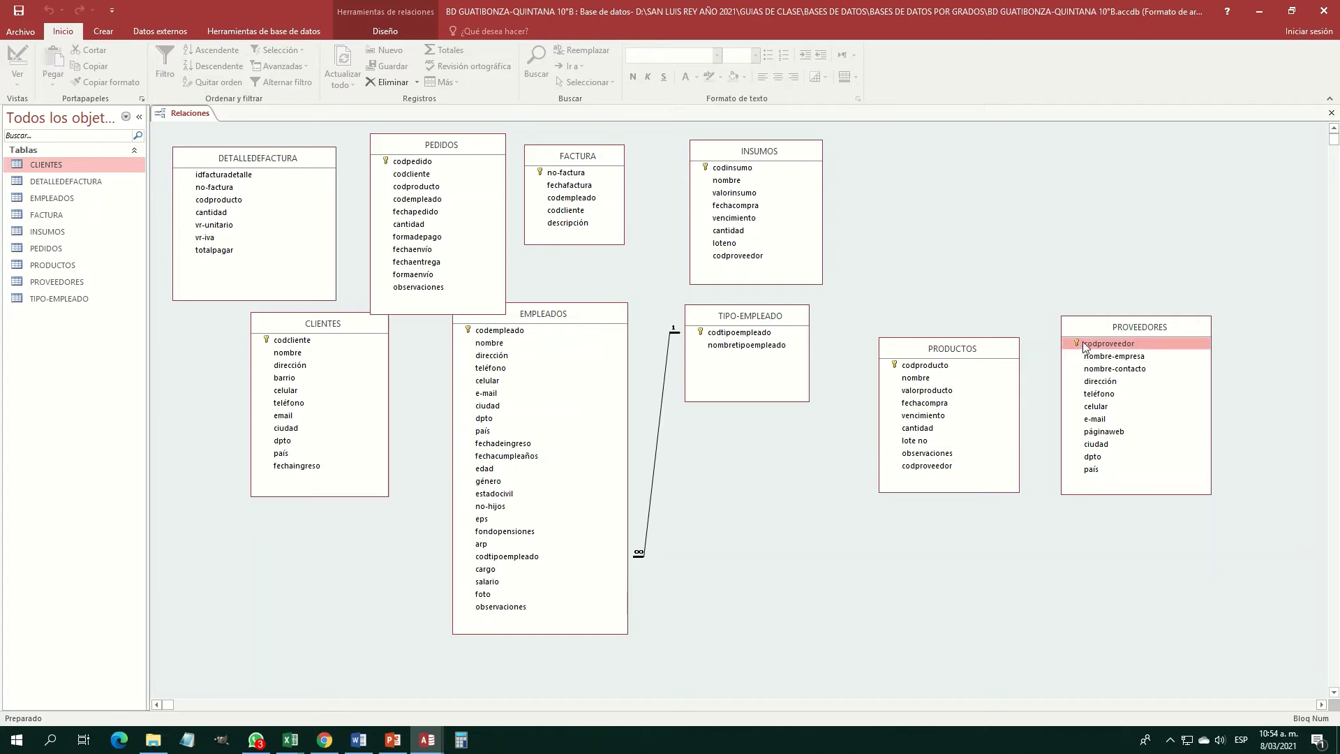
left_click_drag(1085, 347, 947, 478)
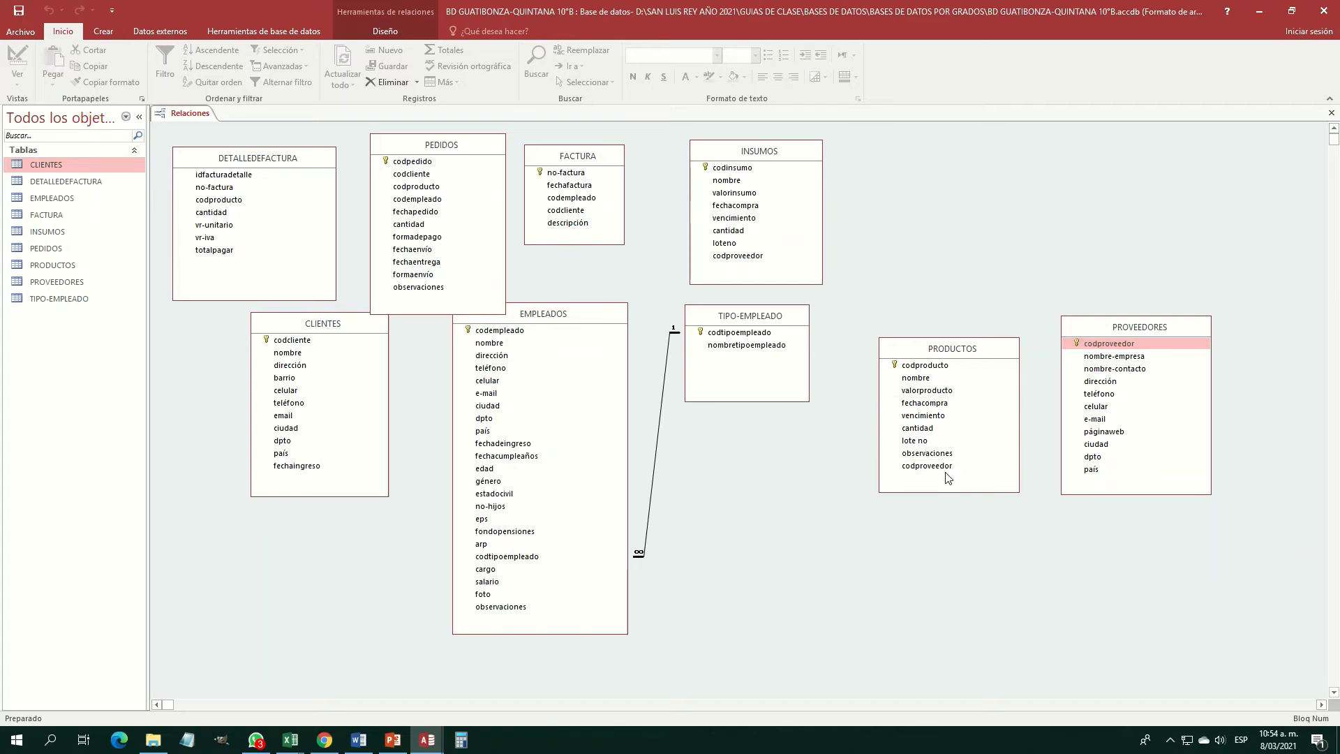
left_click(1096, 344)
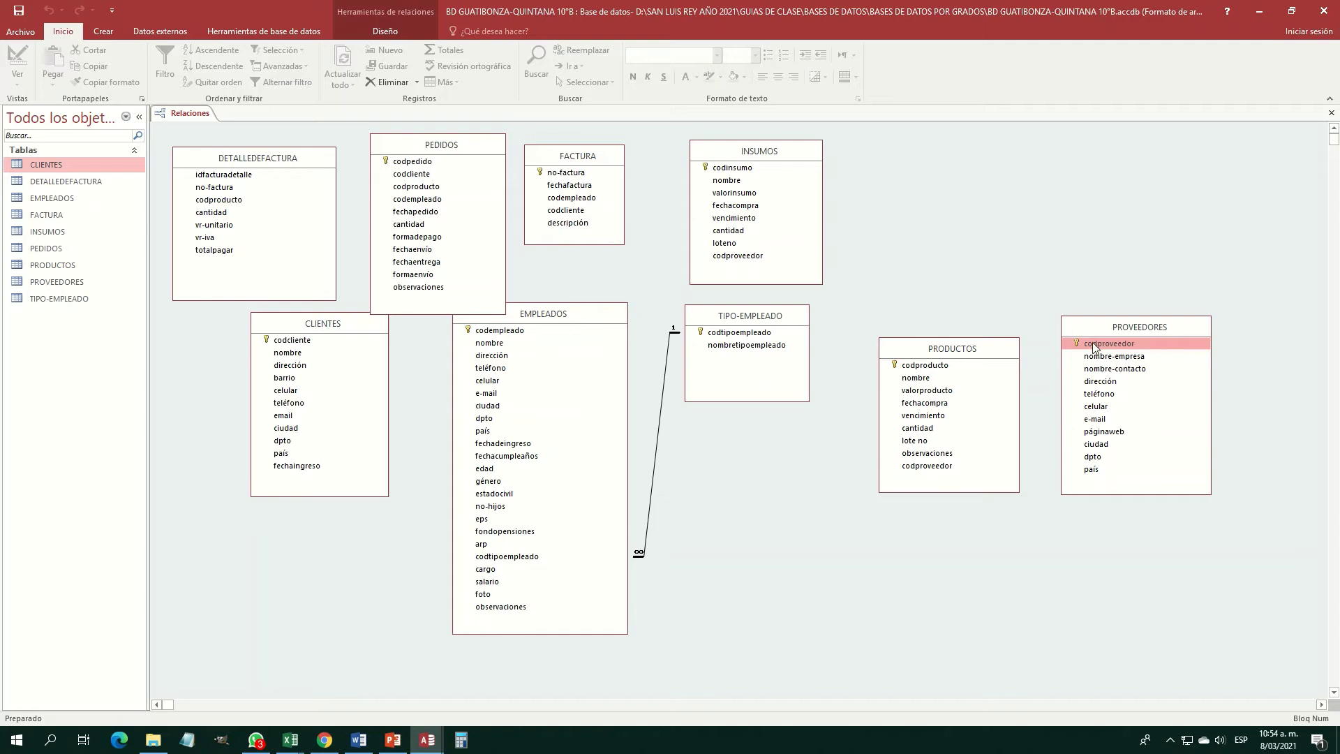
left_click_drag(1094, 345, 935, 469)
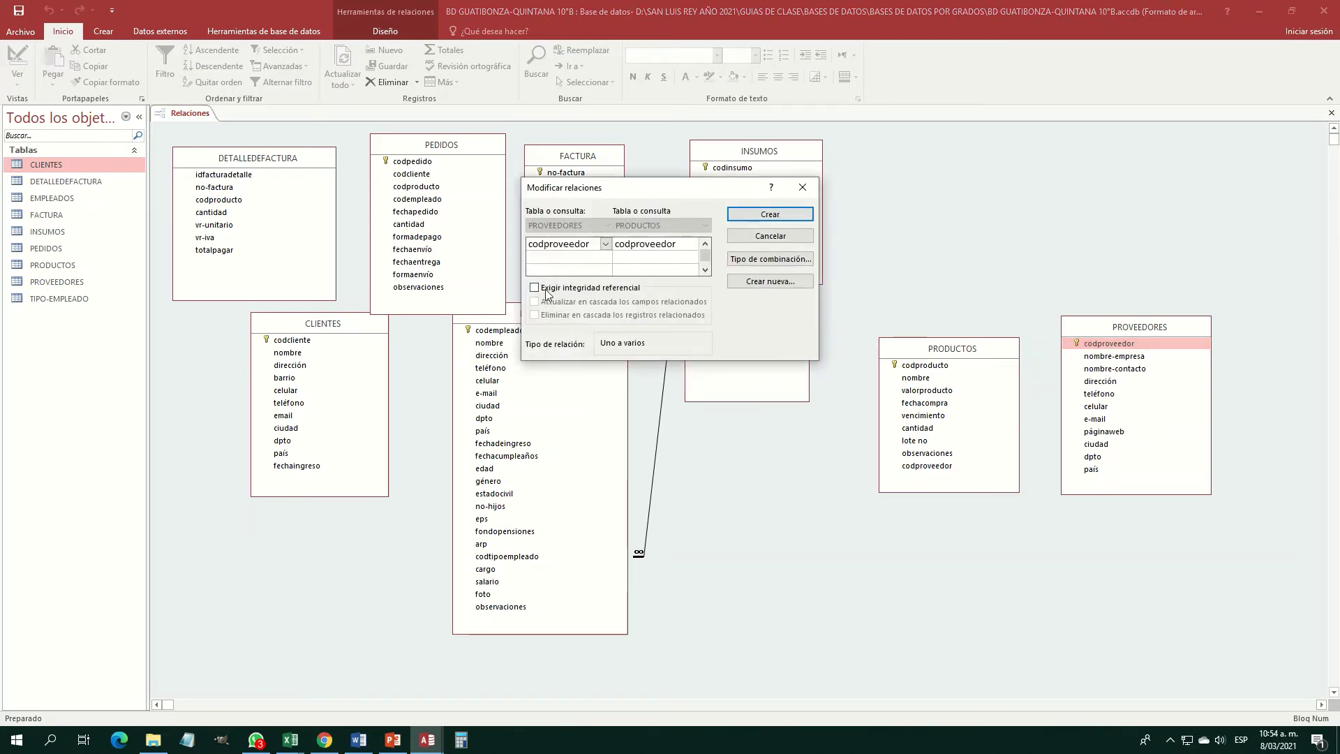
left_click(545, 288)
left_click(536, 301)
left_click(536, 315)
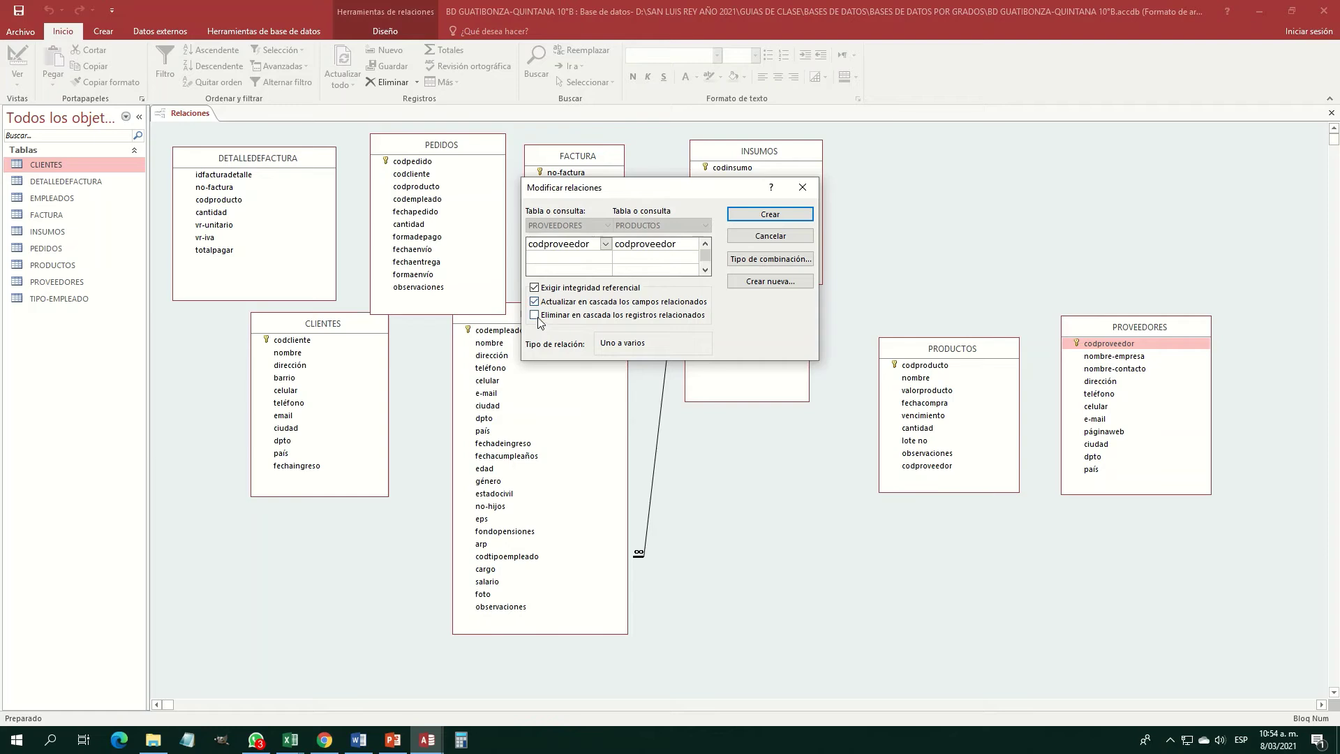
left_click(771, 214)
Reposition PROVEEDORES and PRODUCTOS slightly and place FACTURA and INSUMOS further right in the upper row of the diagram.
mouse_move(1105, 332)
left_mouse_down()
mouse_move(1124, 311)
mouse_move(1115, 346)
left_mouse_up()
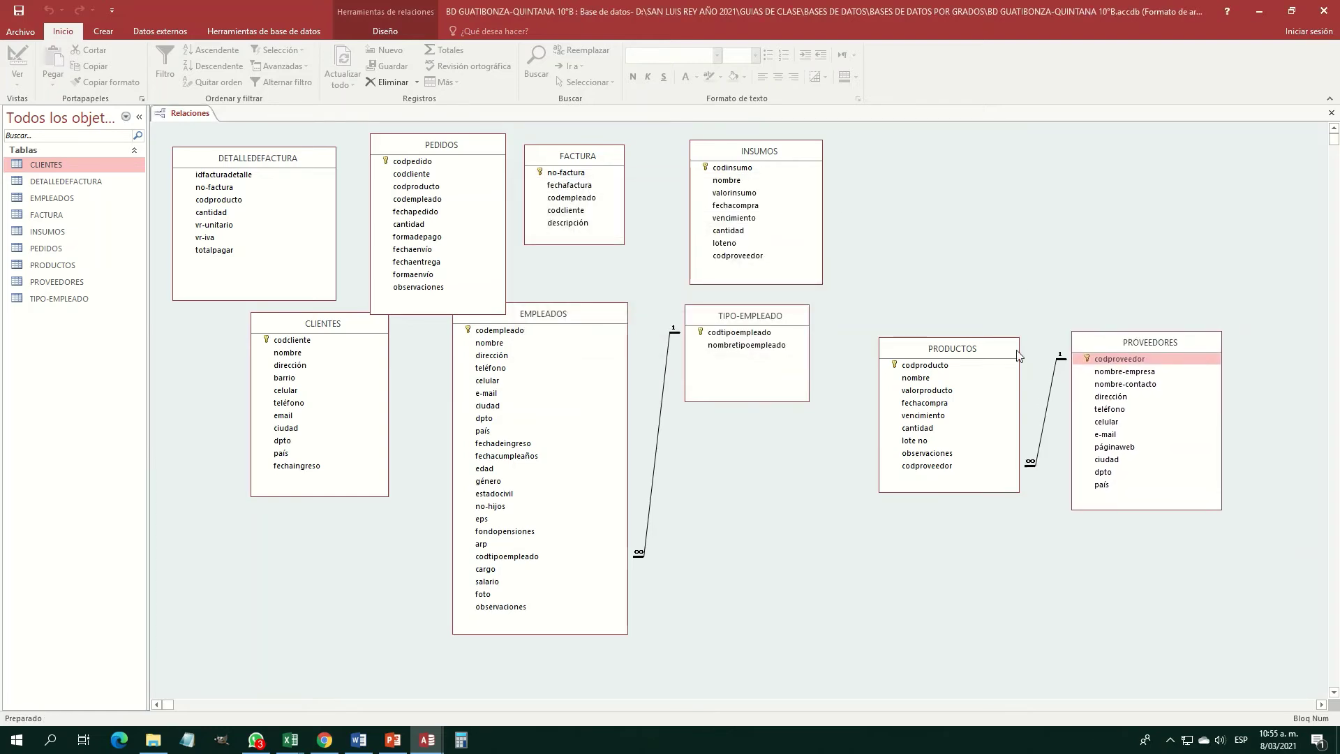
left_click_drag(951, 348, 961, 353)
left_click_drag(783, 160, 1040, 152)
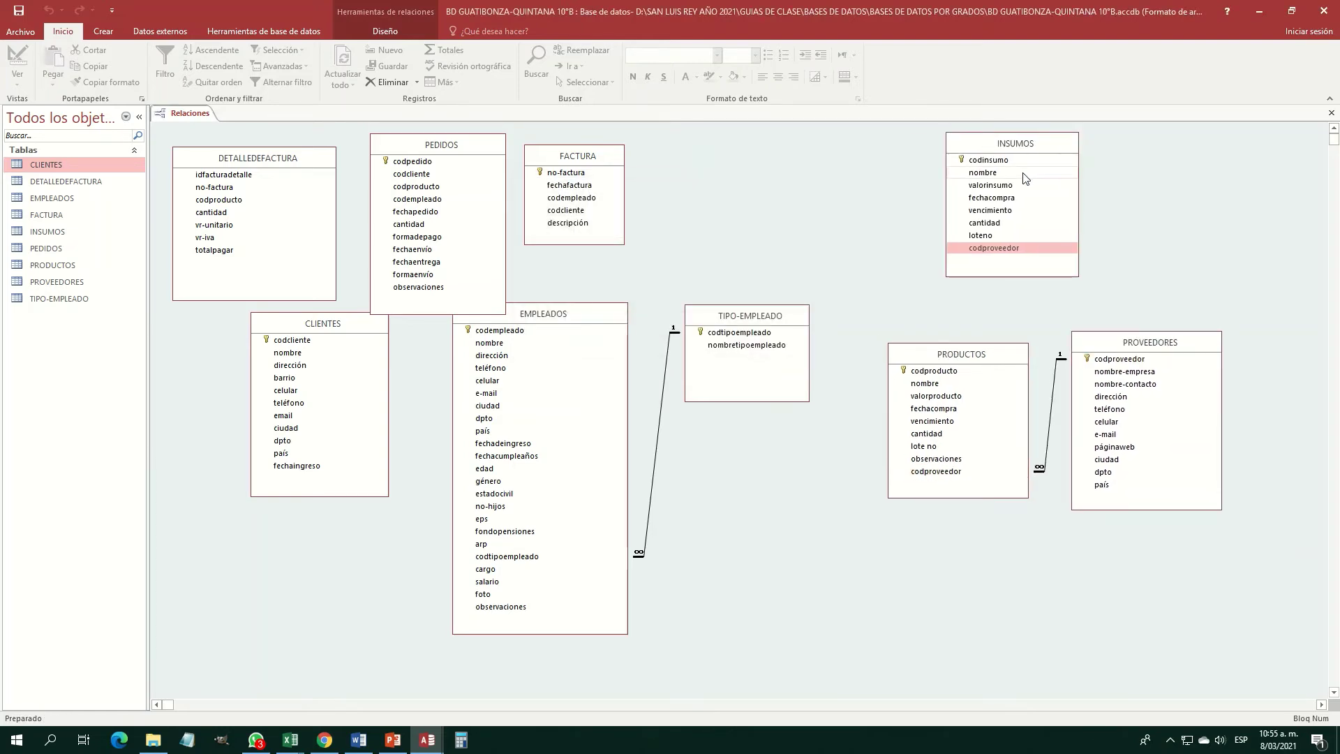
left_click(601, 157)
left_click_drag(600, 156, 785, 160)
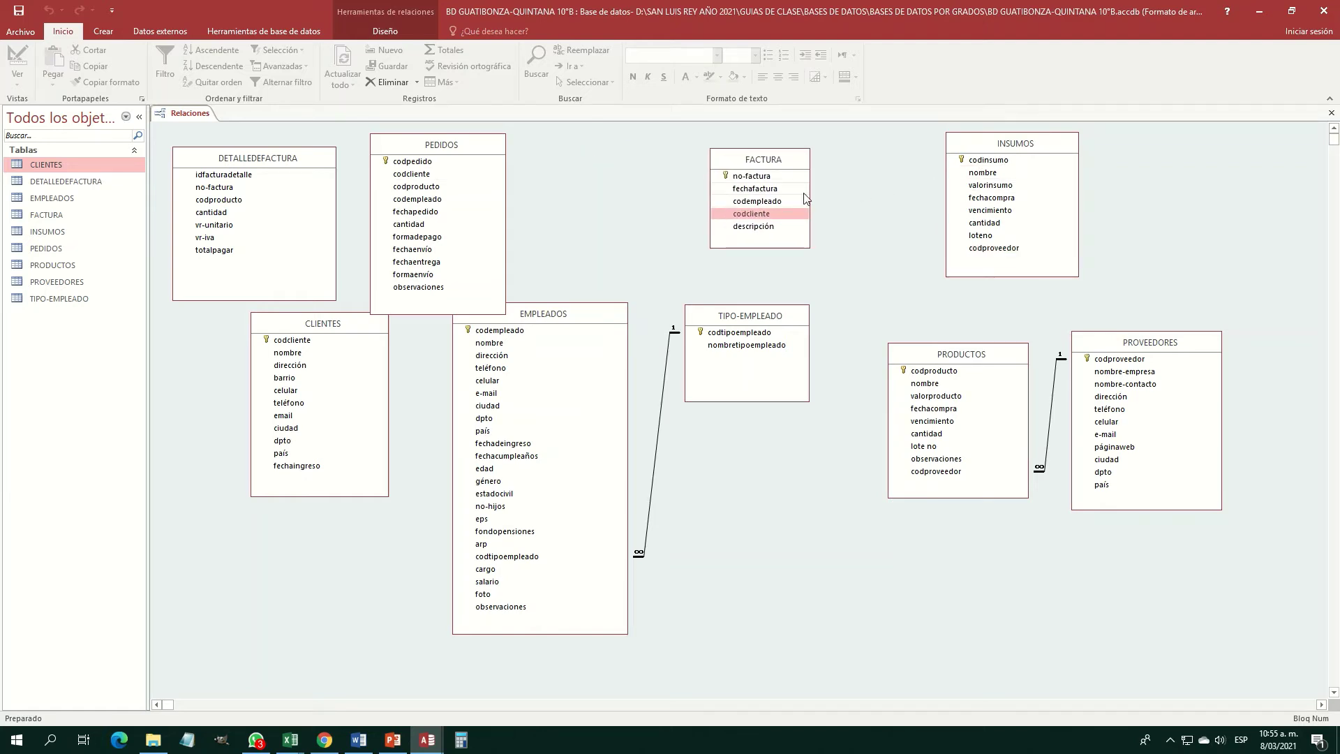
left_click_drag(741, 160, 671, 150)
left_click_drag(1030, 146, 864, 152)
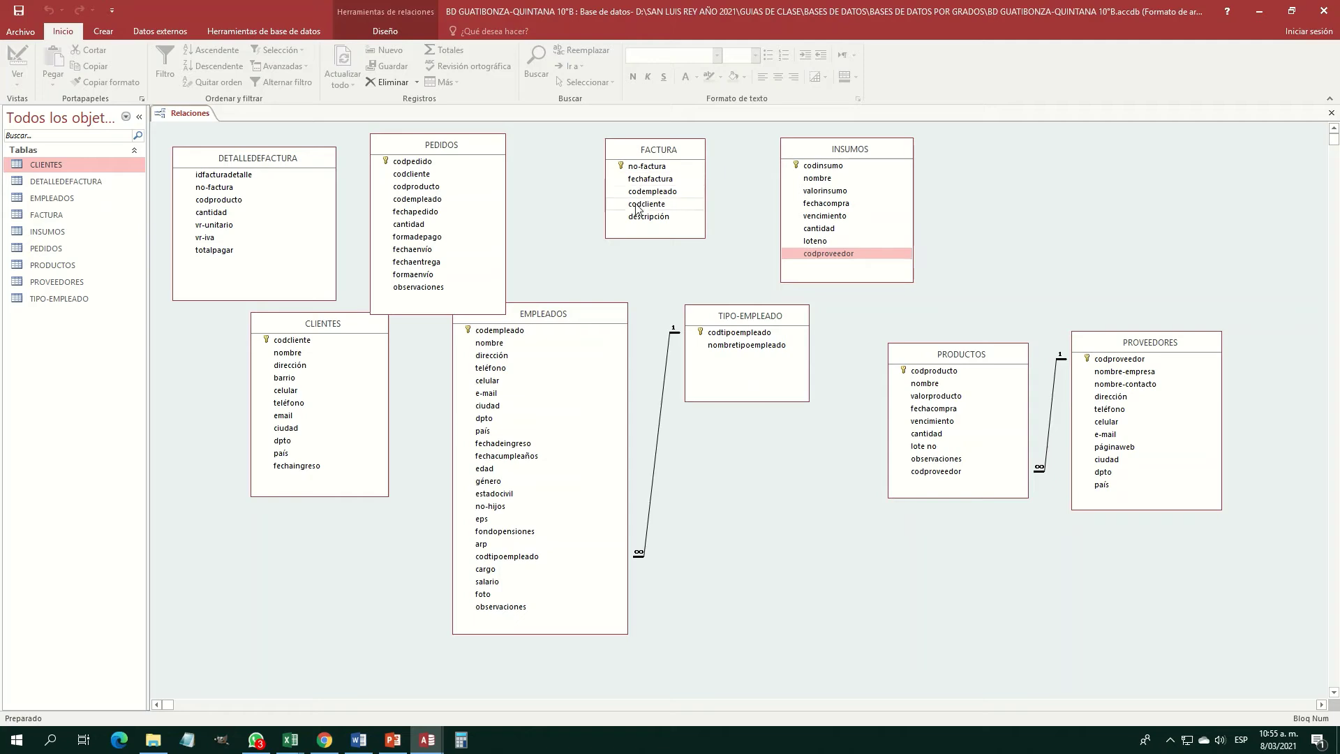
Move PEDIDOS aside, place EMPLEADOS beside FACTURA, and relate their codempleado fields with referential integrity and cascading updates and deletions.
left_click_drag(486, 145, 310, 382)
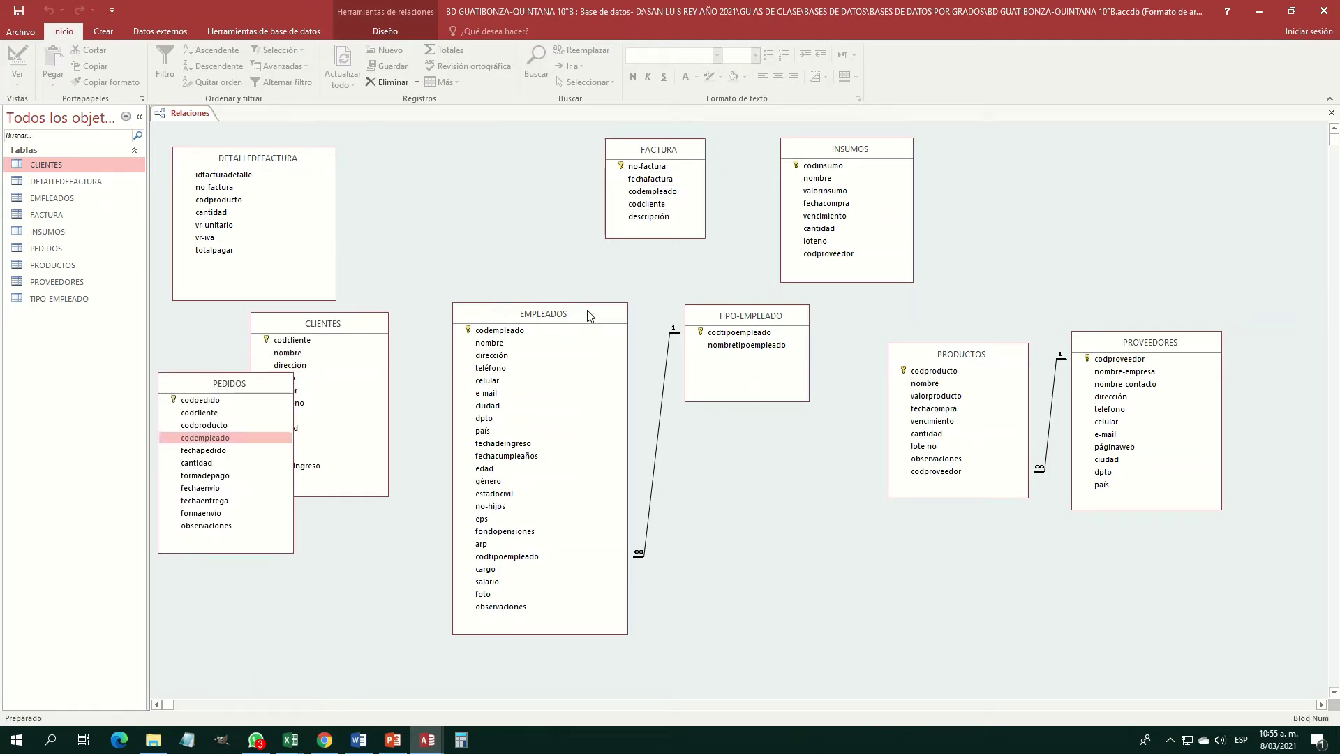
left_click_drag(588, 315, 529, 164)
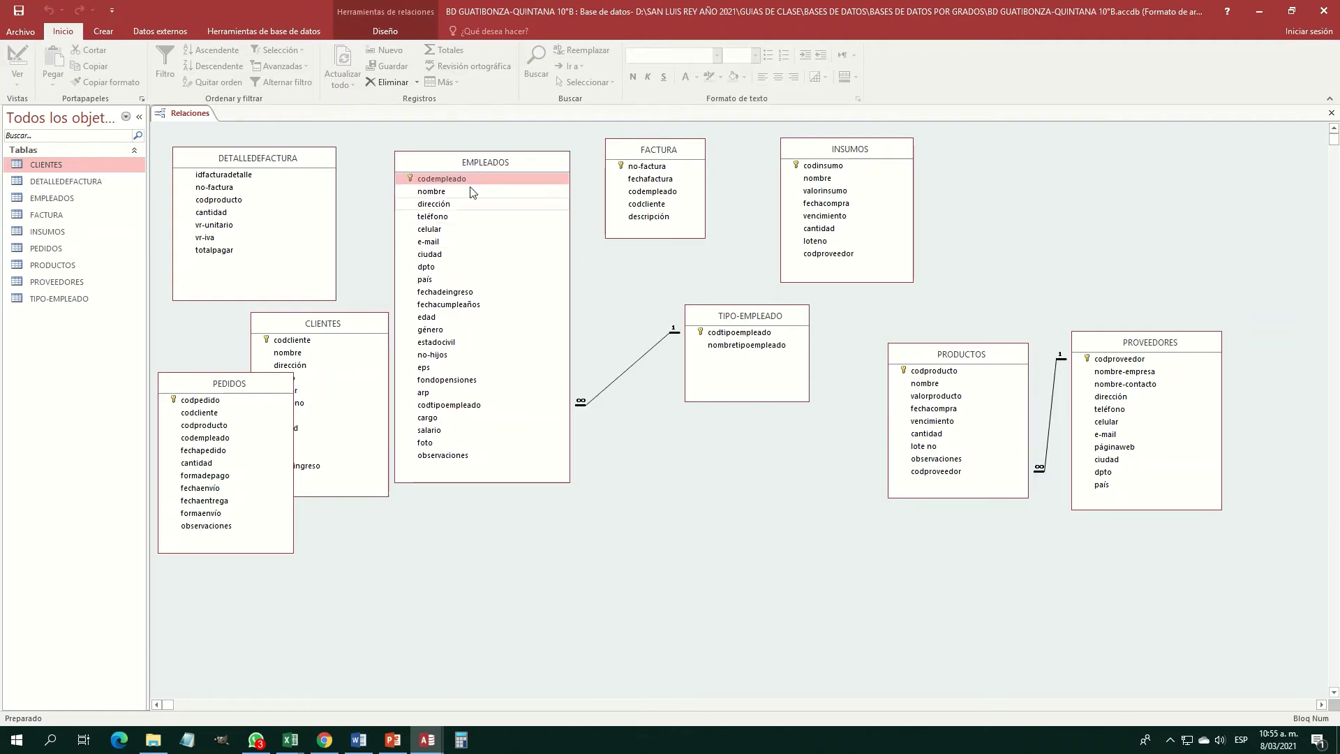
left_click_drag(440, 178, 643, 200)
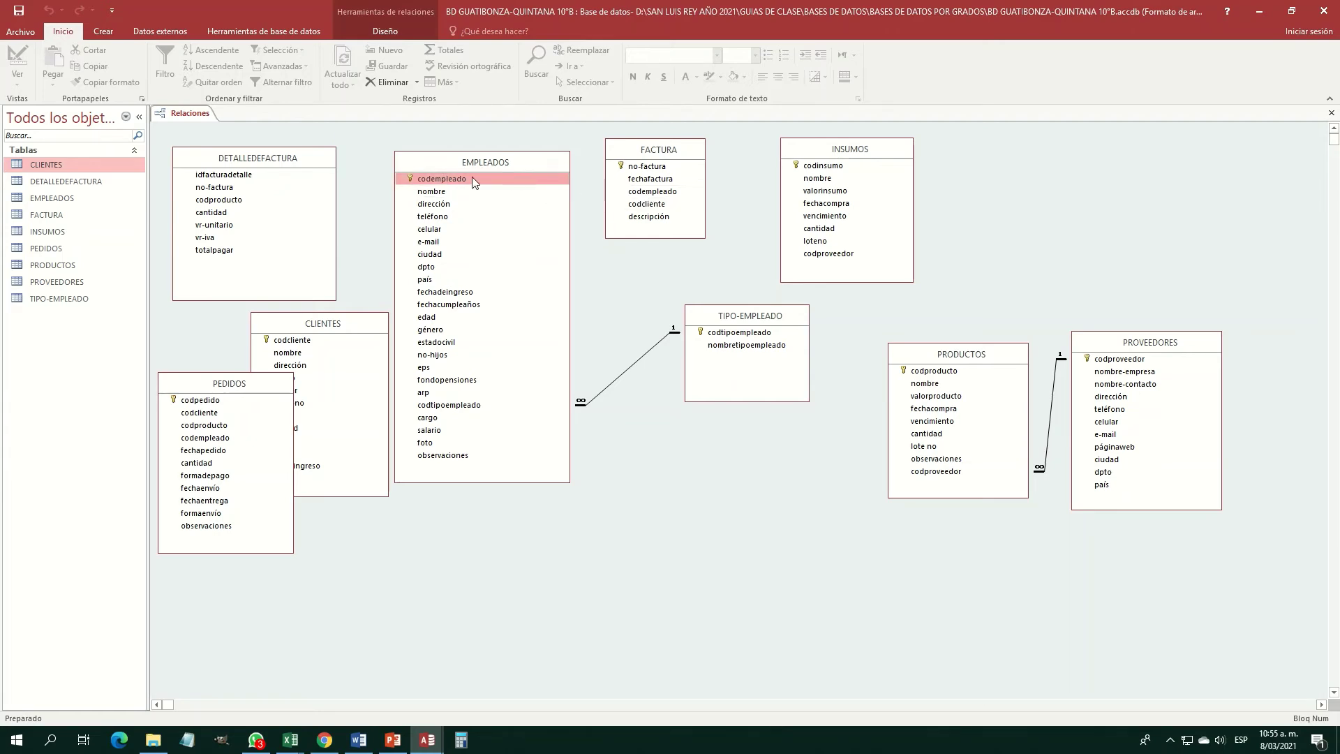
left_click_drag(450, 177, 638, 191)
left_click(535, 287)
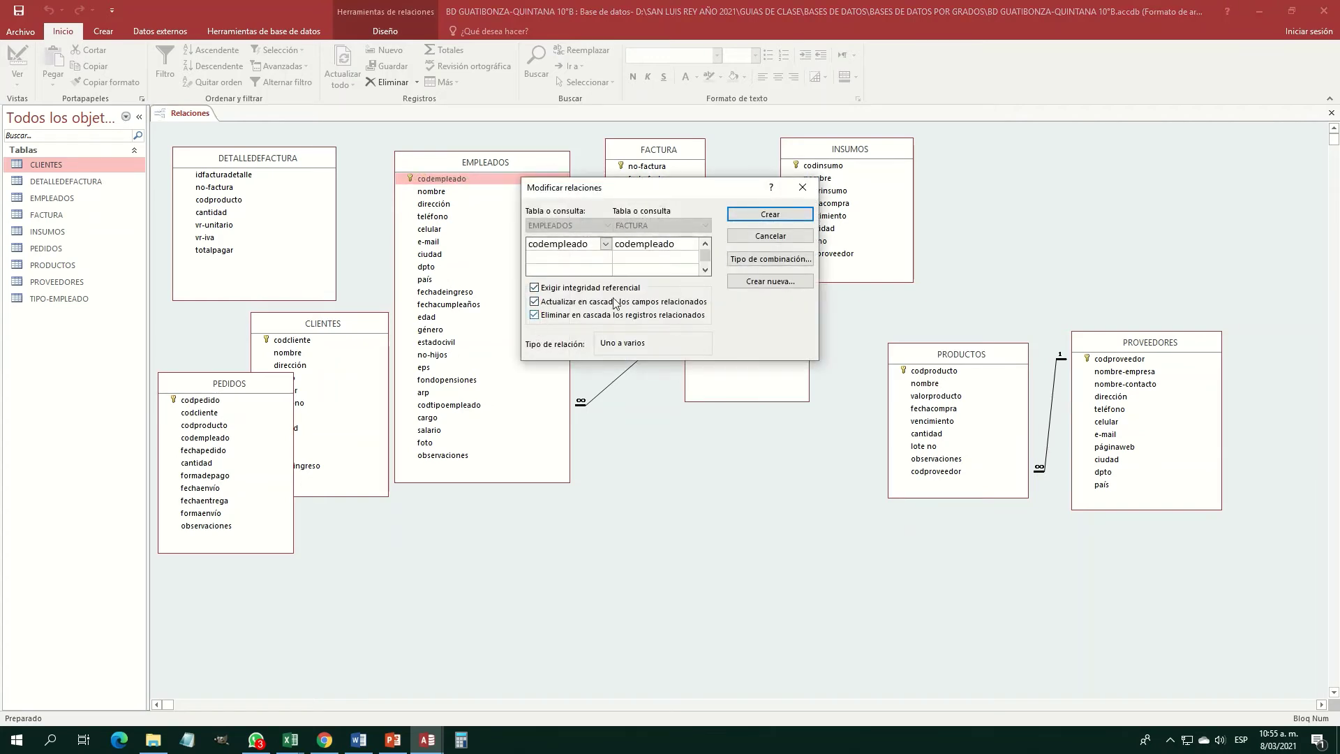
left_click(768, 214)
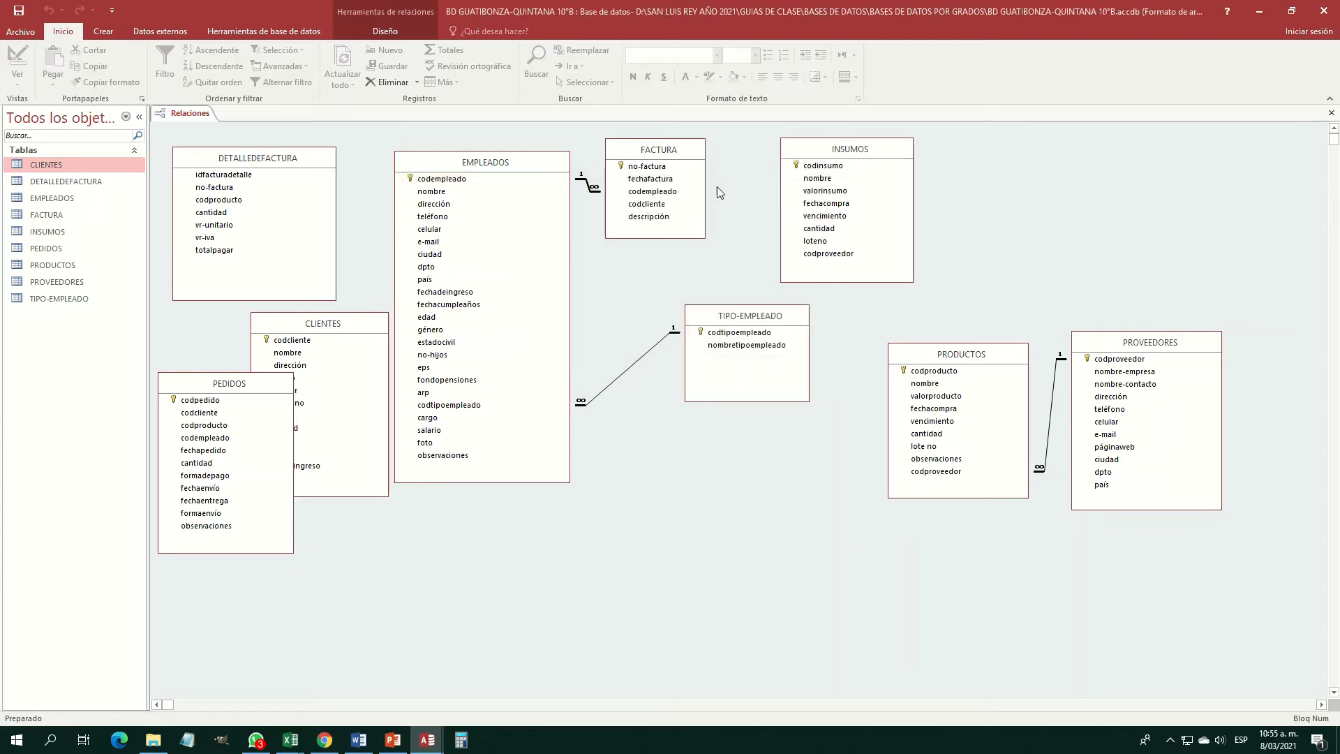
Shift FACTURA and EMPLEADOS to the right, and place CLIENTES below TIPO-EMPLEADO and PEDIDOS below DETALLEDEFACTURA.
left_click_drag(686, 151, 723, 156)
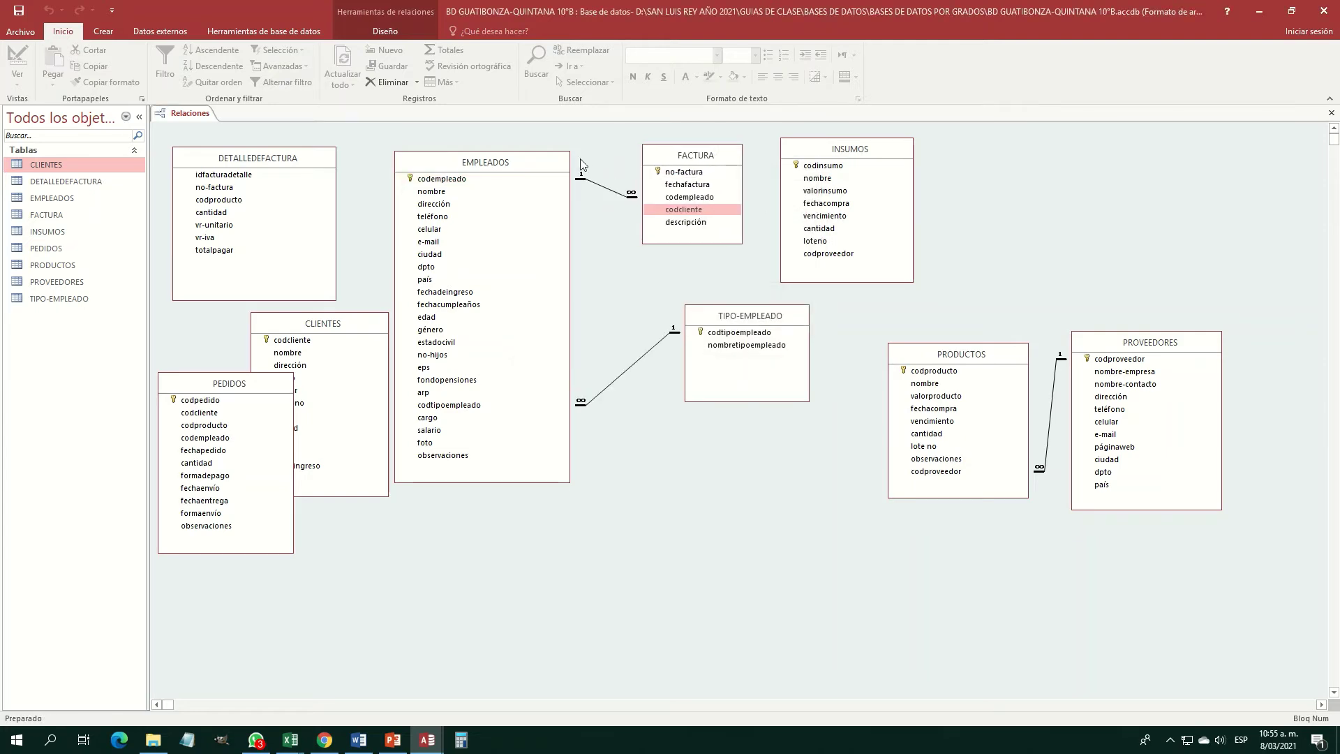
left_click_drag(542, 161, 585, 161)
left_click_drag(384, 323, 785, 461)
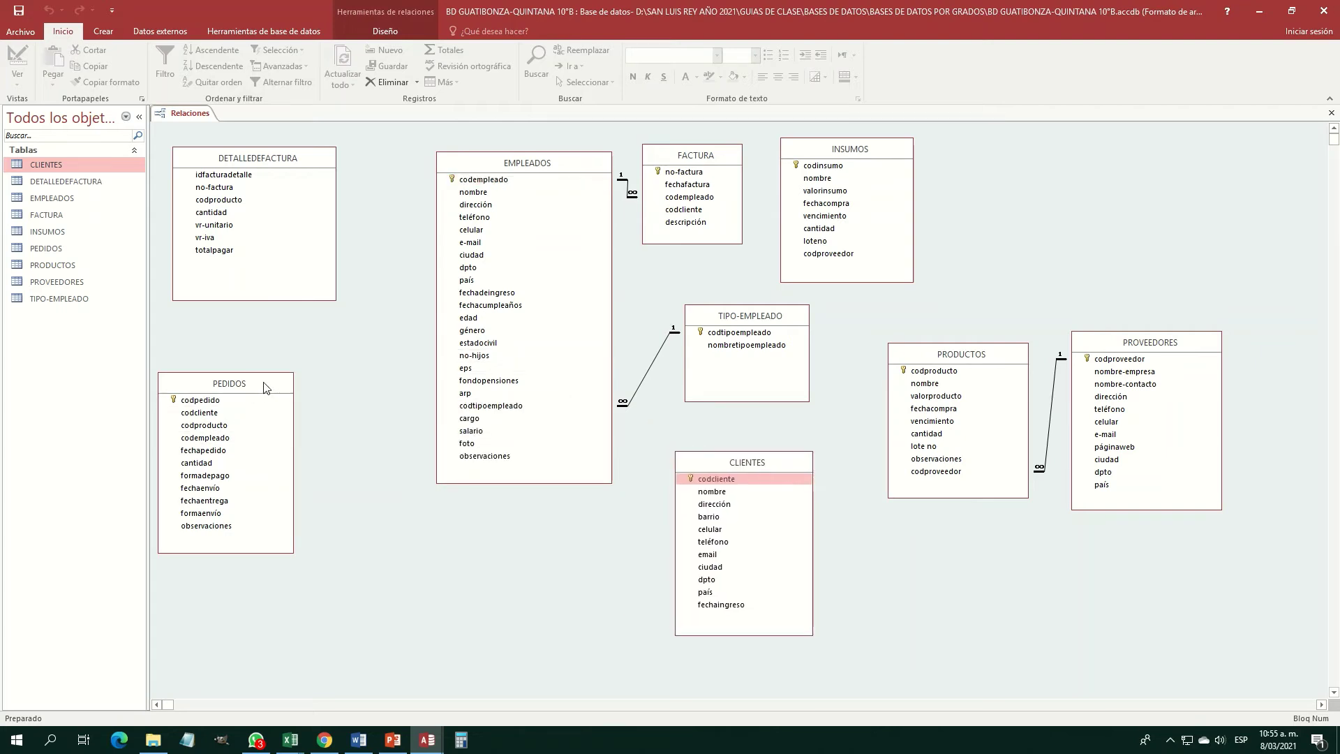
left_click_drag(265, 388, 332, 325)
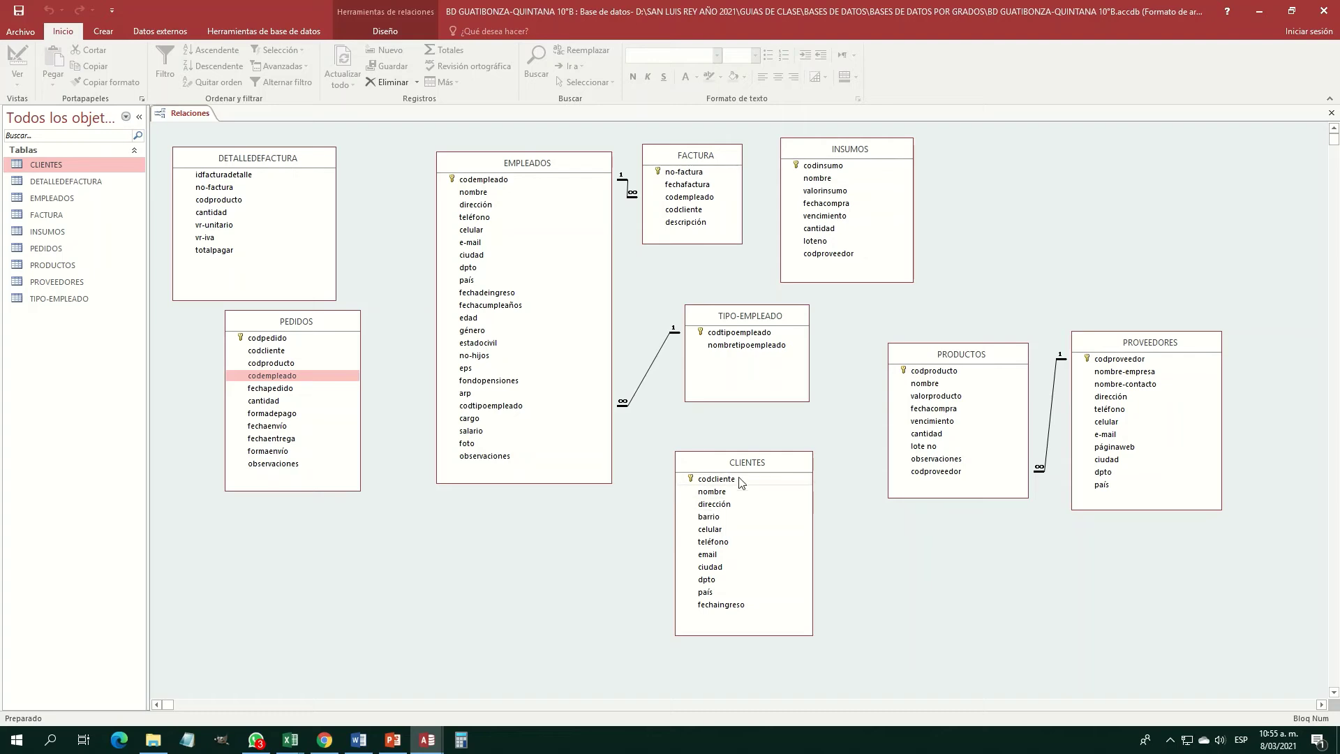
Compare the nombre fields of the CLIENTES and EMPLEADOS tables in the relationships diagram.
left_click(709, 493)
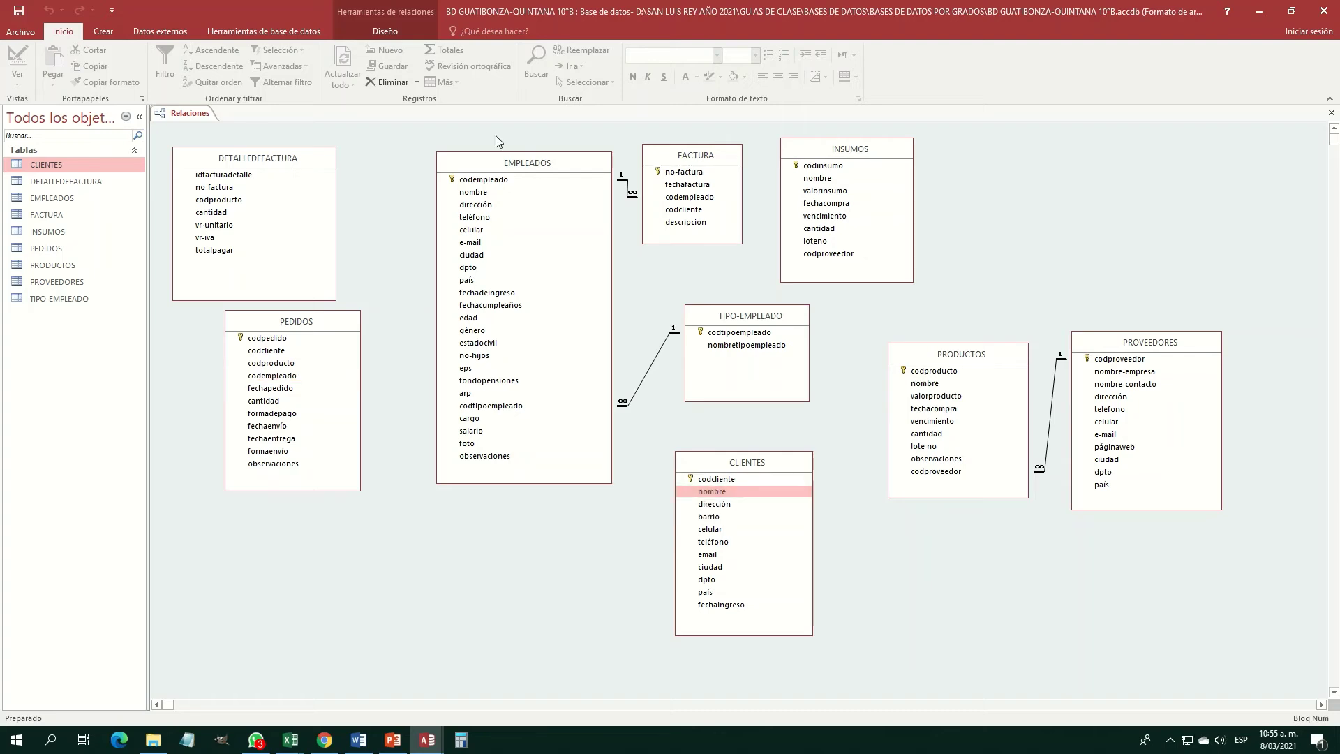
left_click(479, 194)
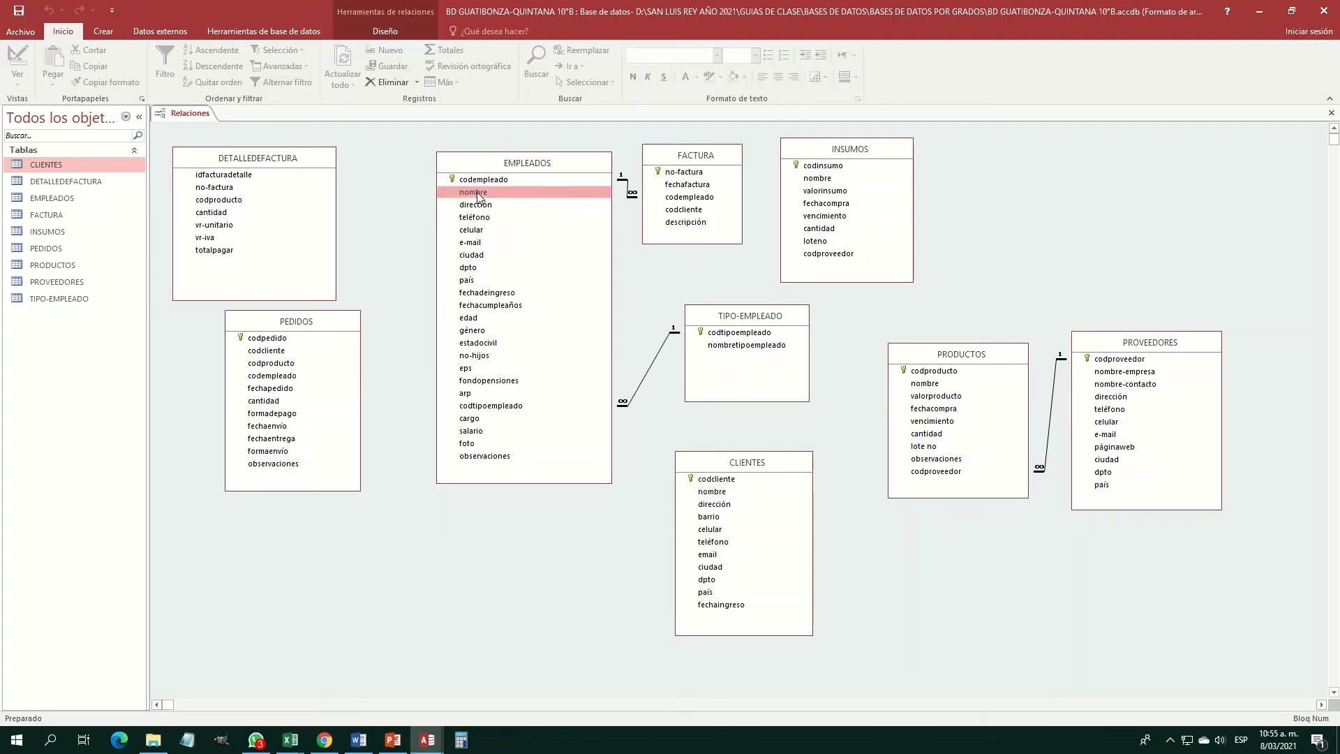
left_click(708, 493)
left_click(485, 196)
left_click(482, 197)
left_click(712, 492)
left_click(469, 195)
left_click_drag(468, 199, 545, 276)
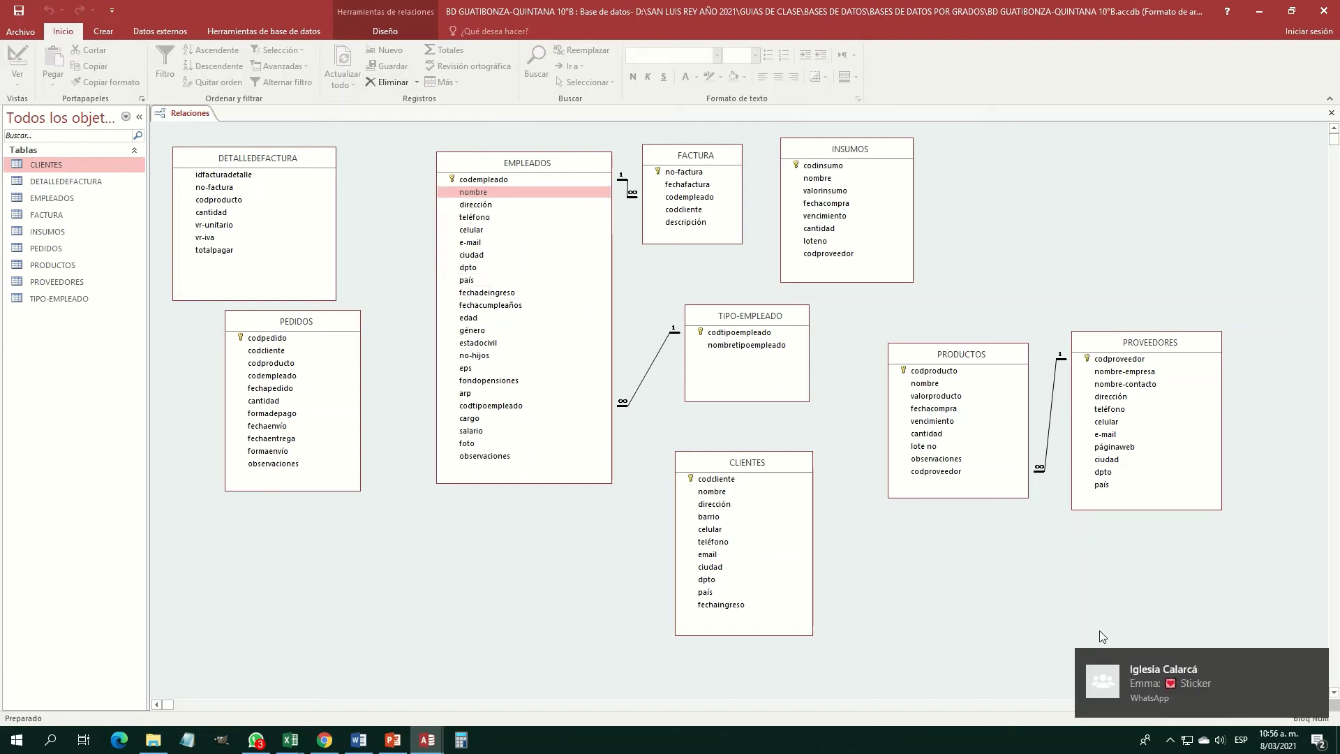
left_click(1317, 663)
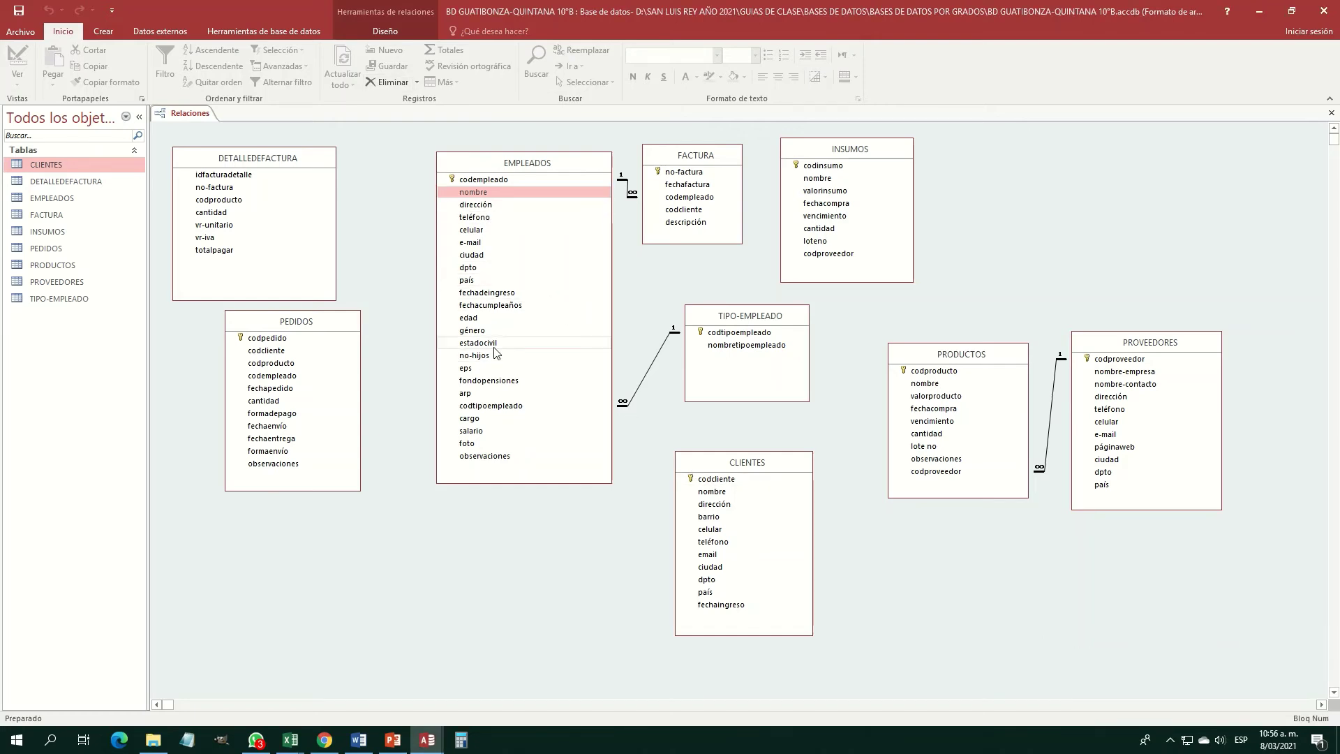
left_click(443, 180)
mouse_move(490, 184)
left_mouse_down()
mouse_move(497, 202)
mouse_move(468, 200)
mouse_move(474, 418)
mouse_move(464, 186)
mouse_move(469, 200)
left_mouse_up()
left_click(469, 192)
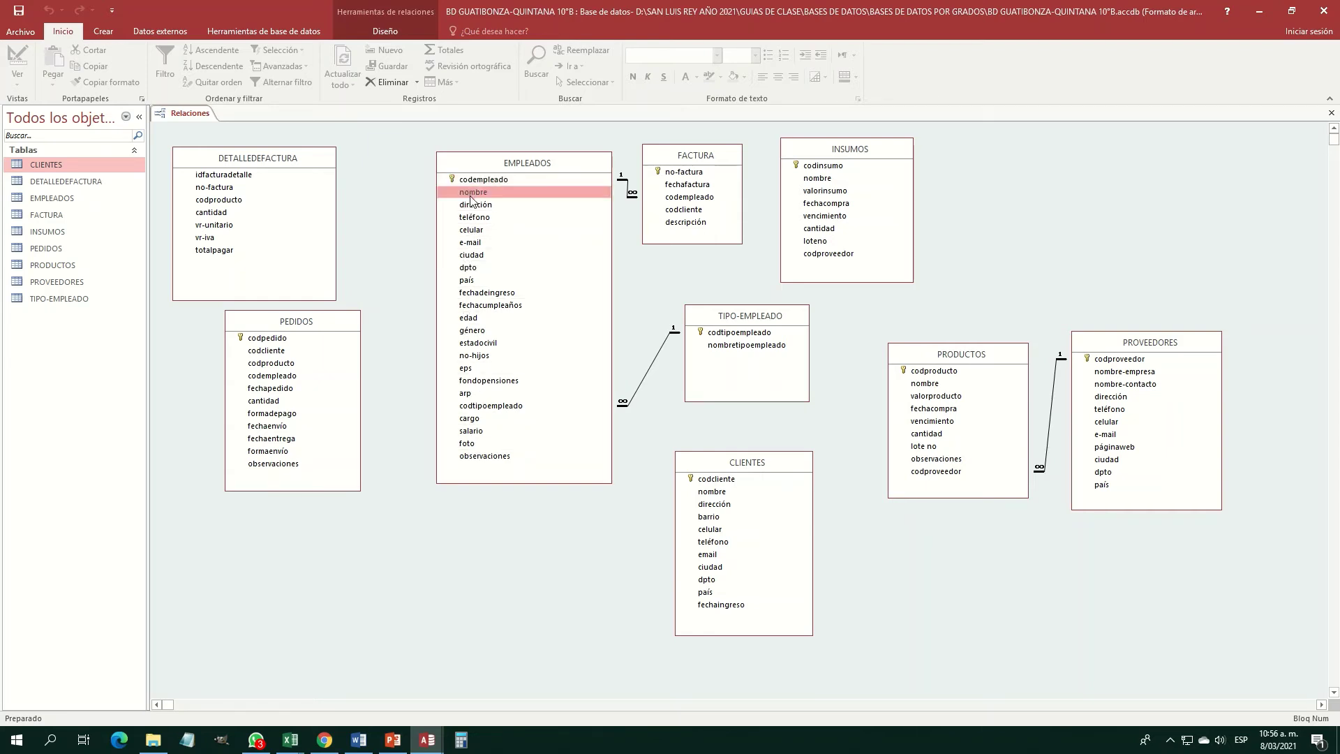
left_click(716, 493)
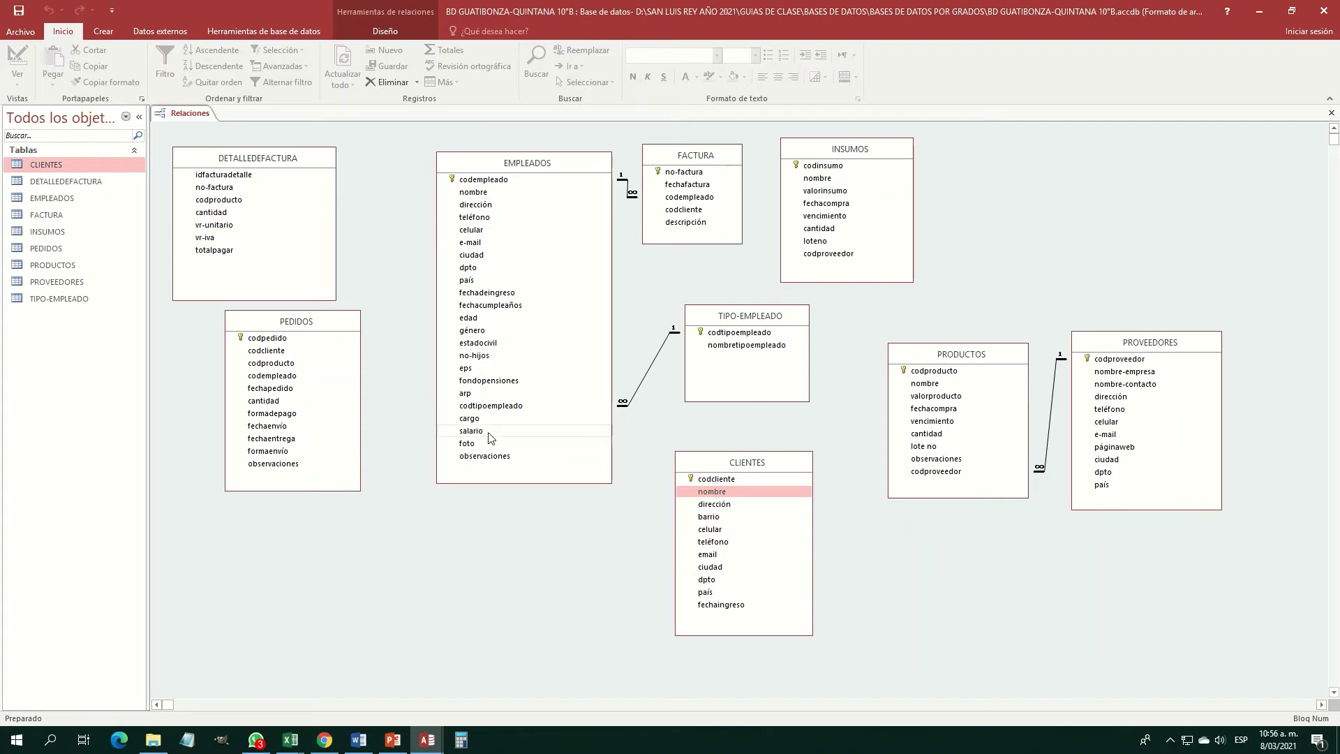
Move EMPLEADOS further away from FACTURA, towards PEDIDOS, in the diagram.
left_click_drag(570, 163, 529, 163)
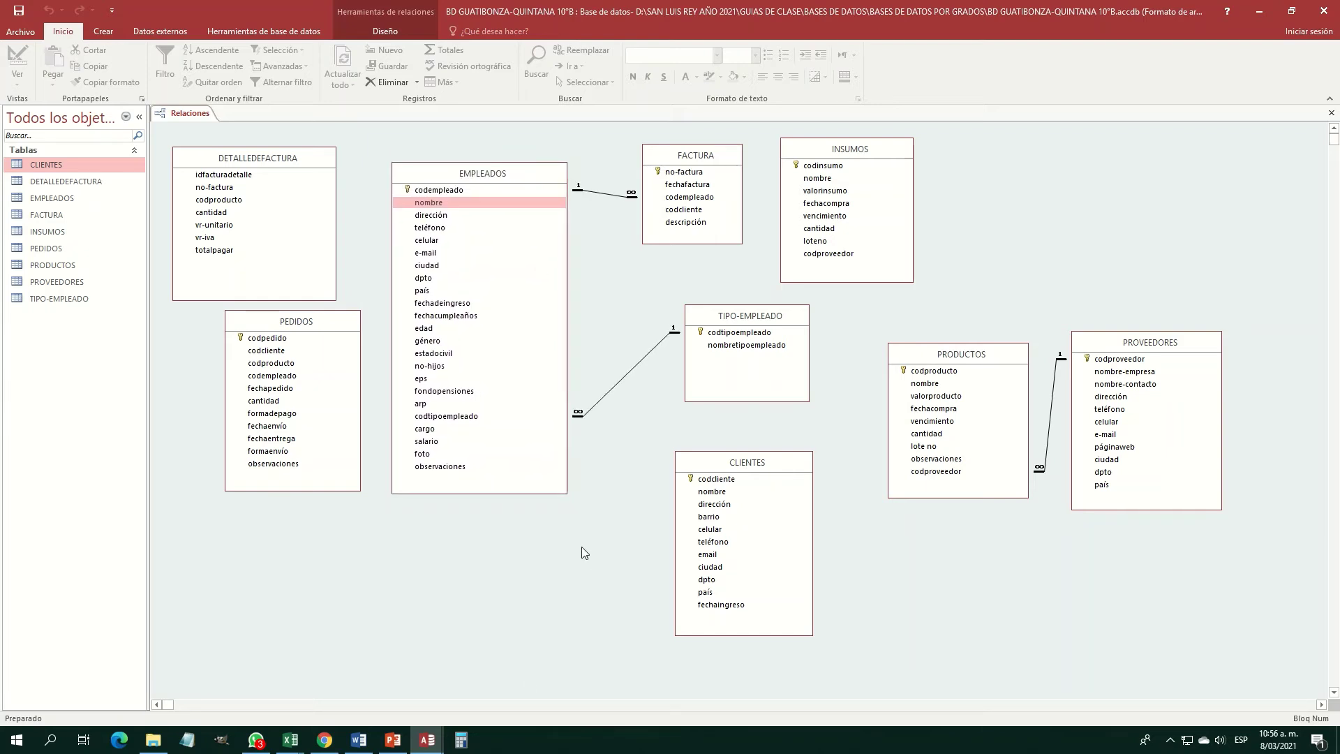
Switch to Chrome, open the Tecnología e Informática Décimos course, and read the week 6 instructions on table relationships.
left_click(324, 739)
left_click(73, 102)
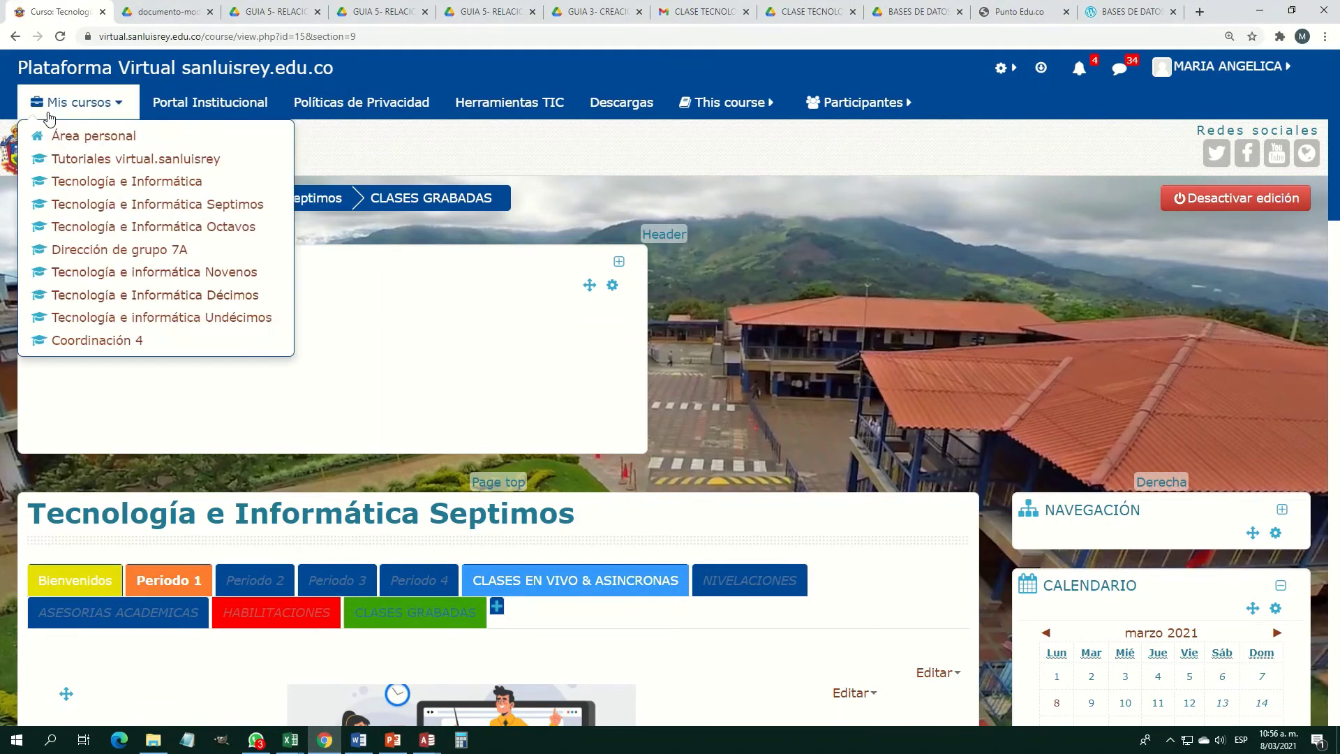
left_click(146, 302)
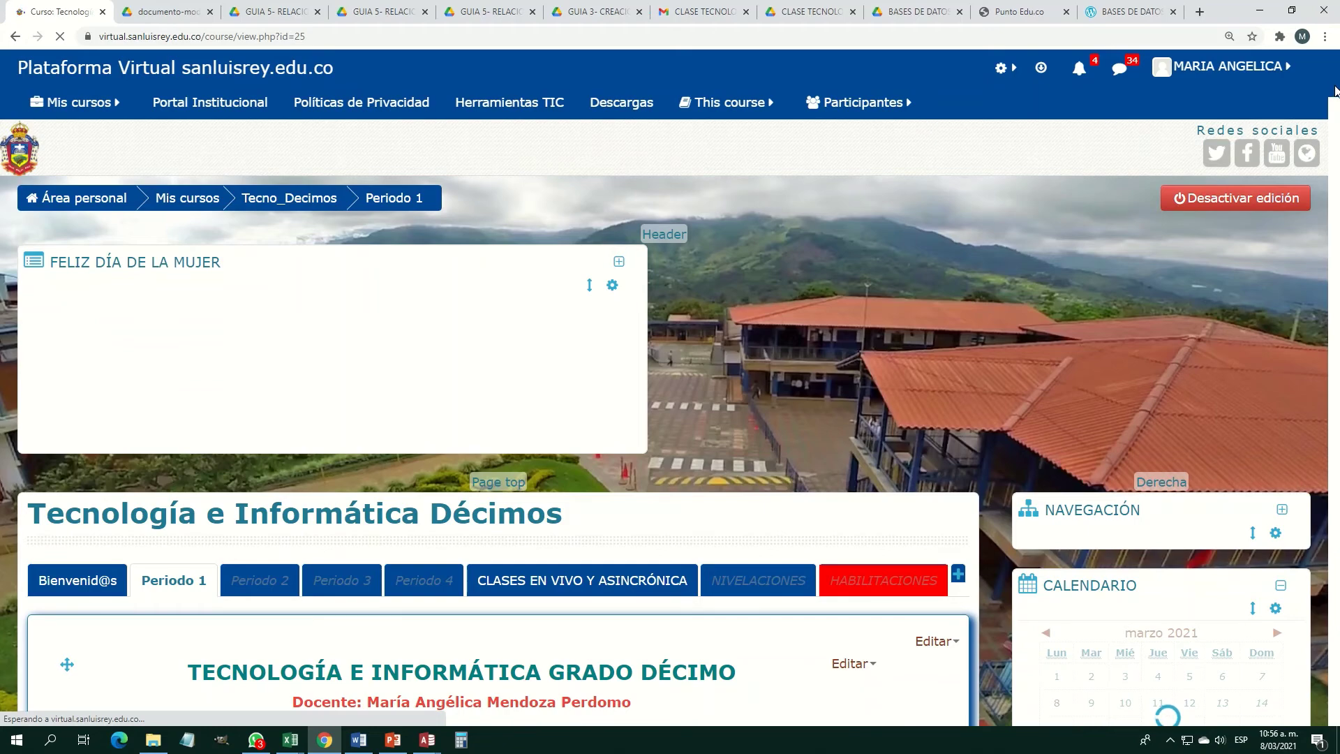
left_click_drag(1335, 91, 1326, 498)
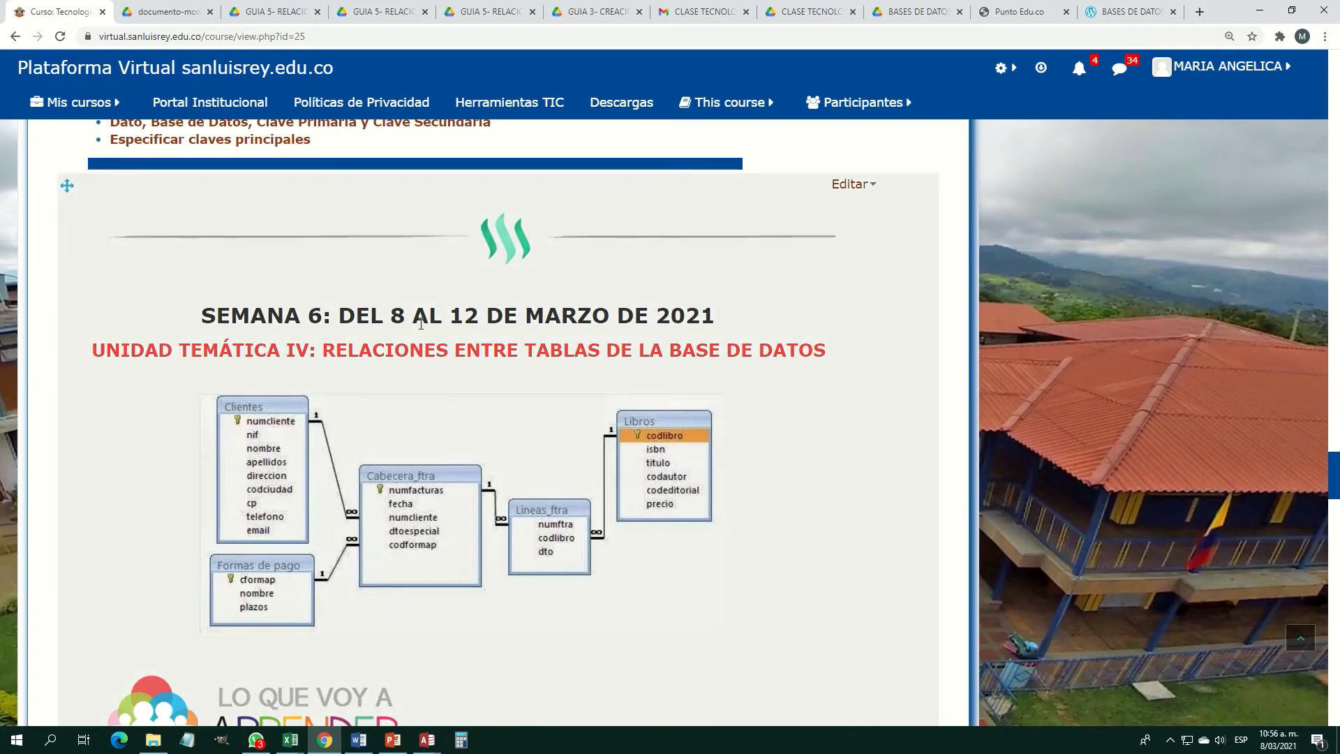
scroll(425, 319, "down", 8)
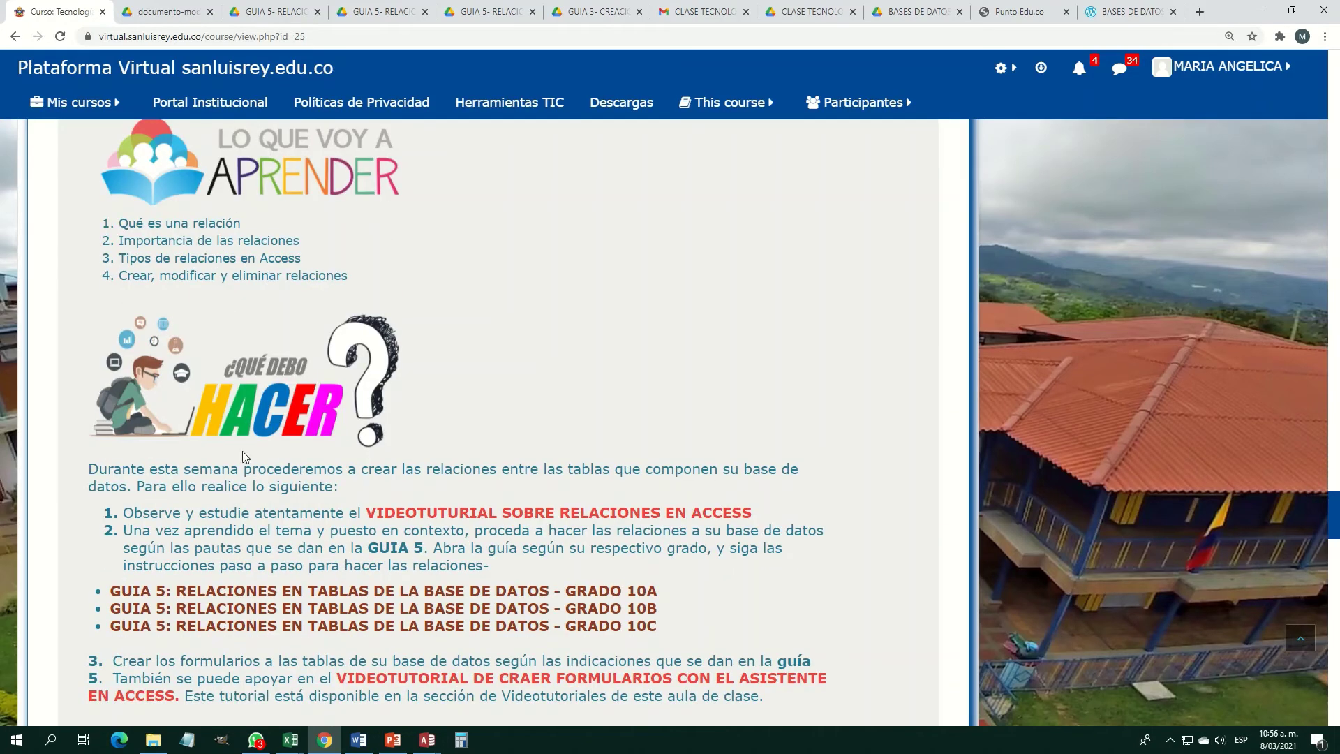
Read the rest of the week 6 instructions and the table relationships chart in the grade 10C GUIA 5 document.
scroll(244, 457, "down", 3)
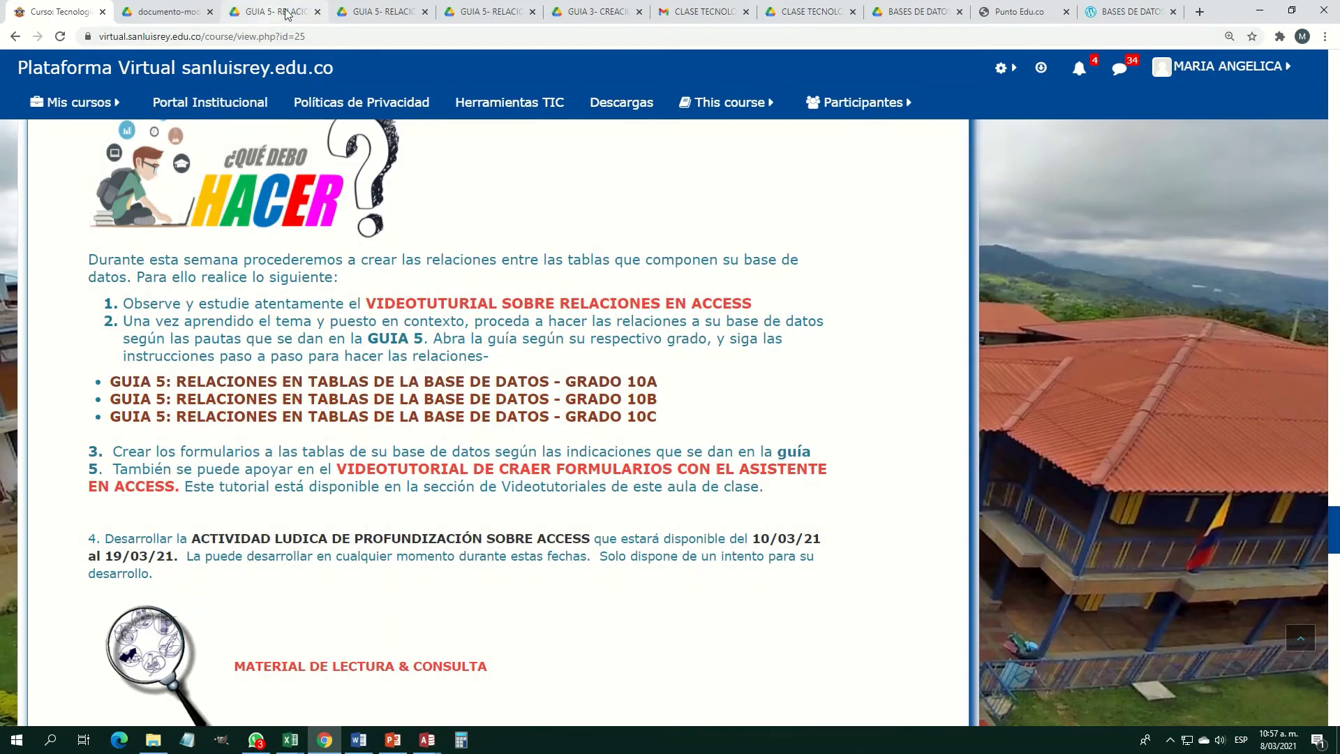
left_click(282, 12)
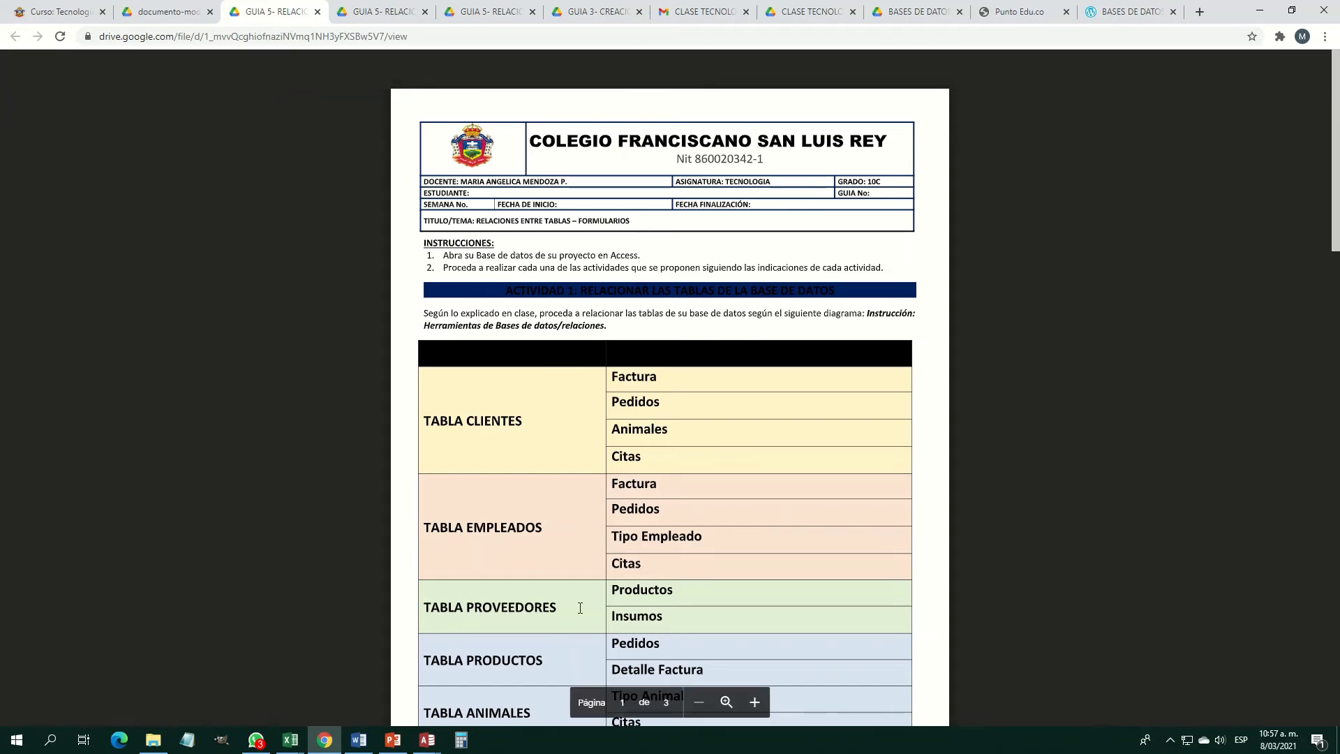
scroll(535, 587, "down", 2)
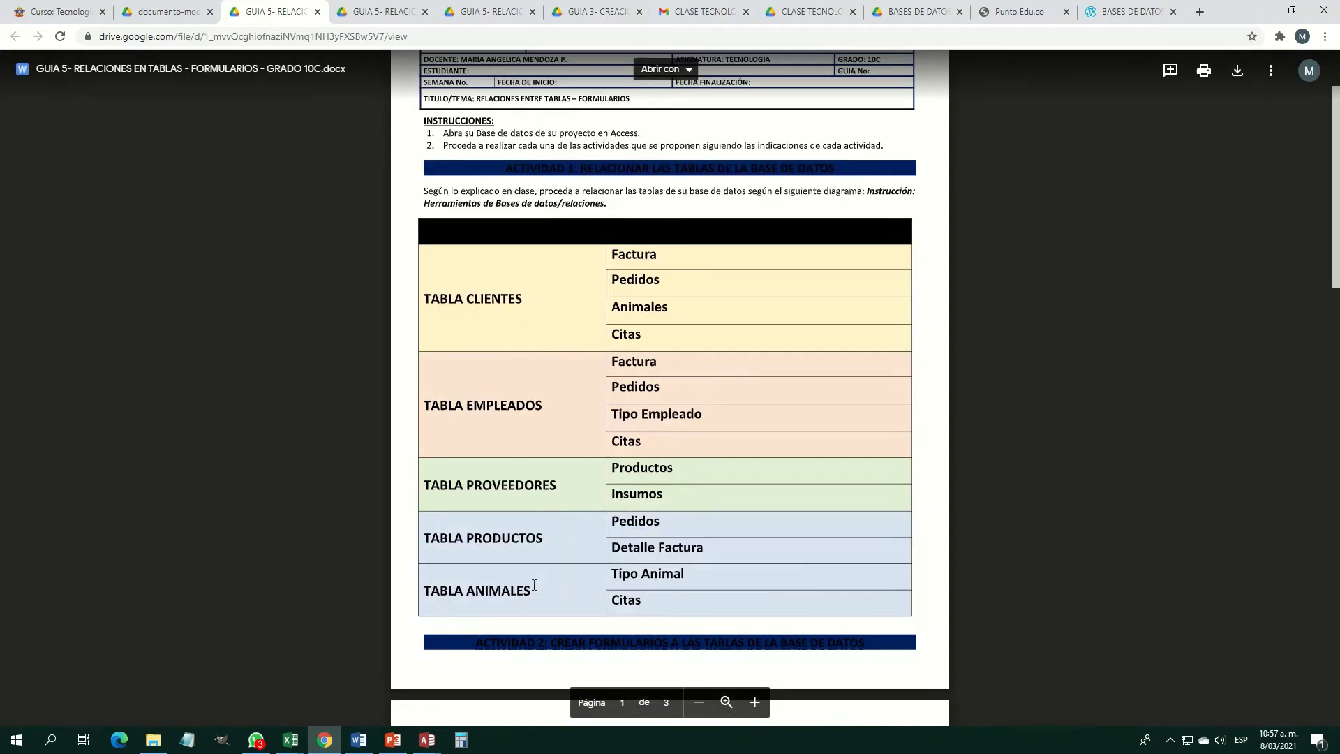
double_click(636, 504)
left_click(630, 533)
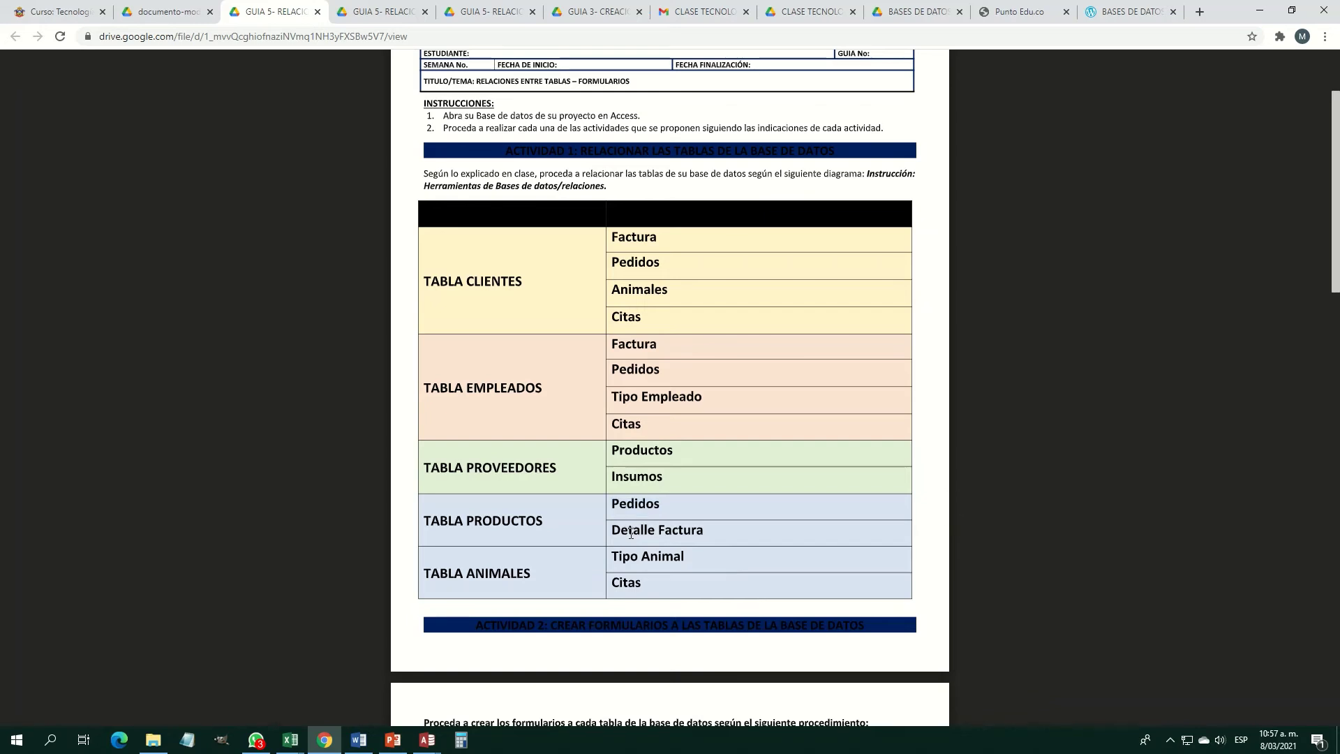
left_click(382, 13)
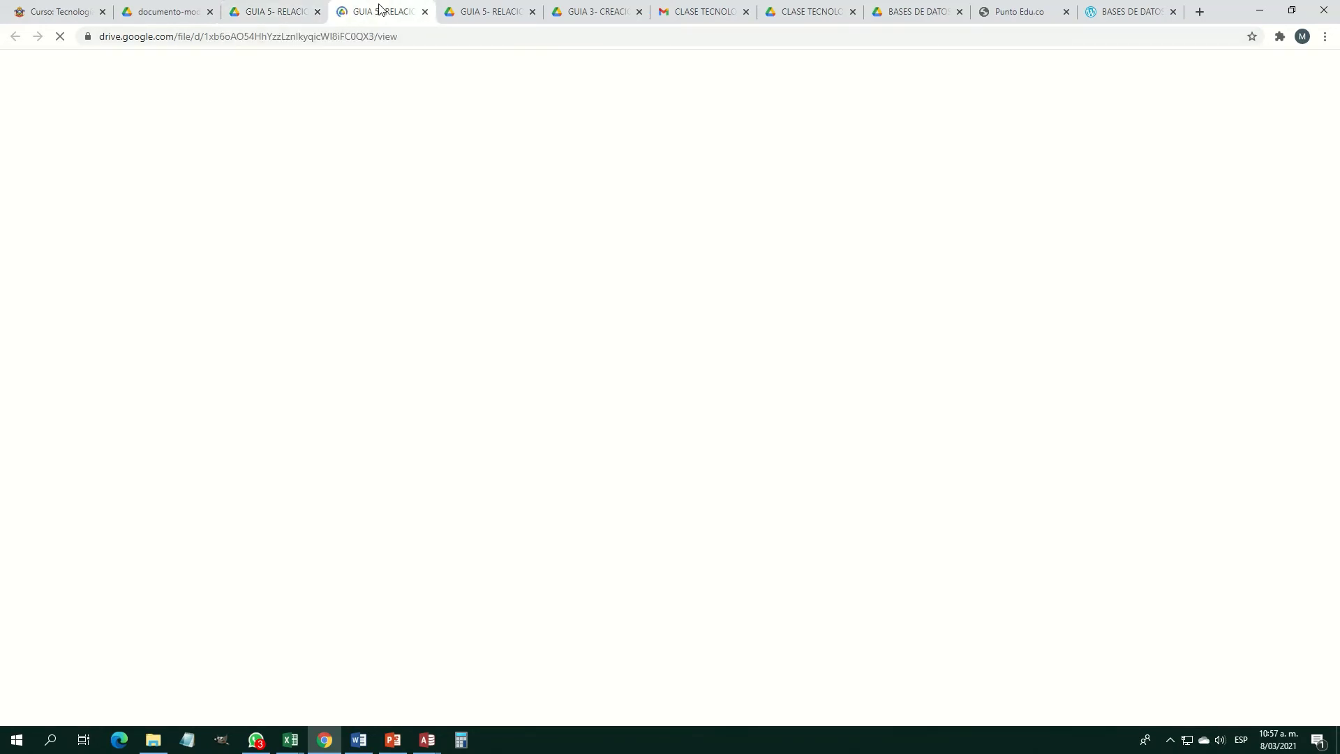
Switch to the grade 10B database in Access and move EMPLEADOS closer to FACTURA, INSUMOS below PRODUCTOS, and CLIENTES beside FACTURA.
mouse_move(427, 738)
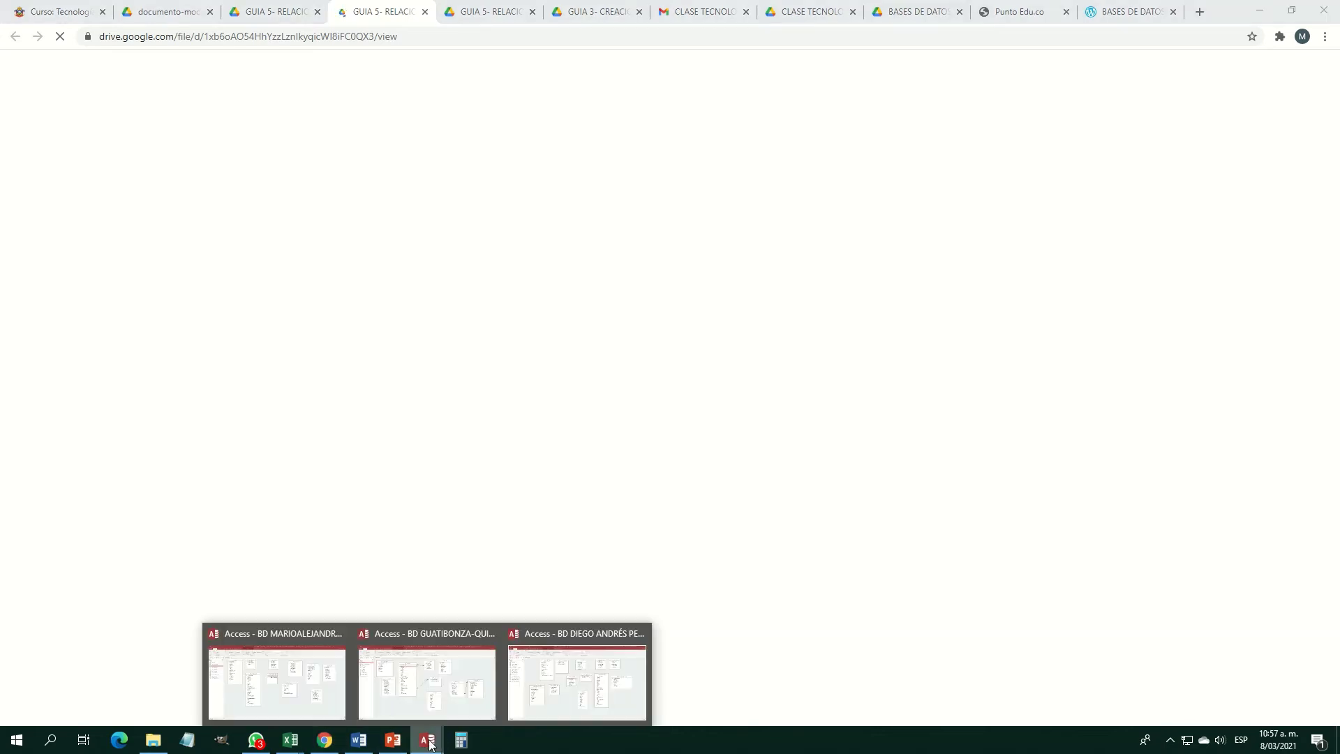
left_click(426, 712)
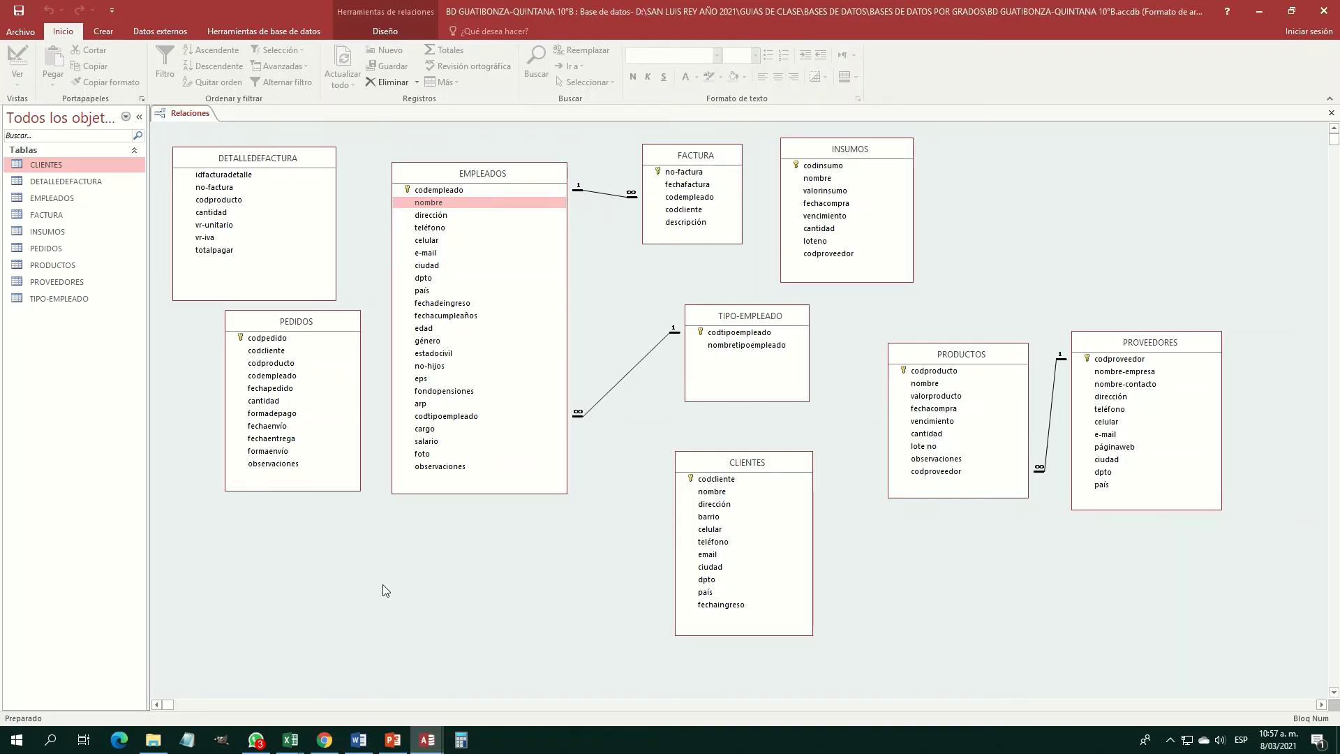
left_click_drag(489, 173, 521, 163)
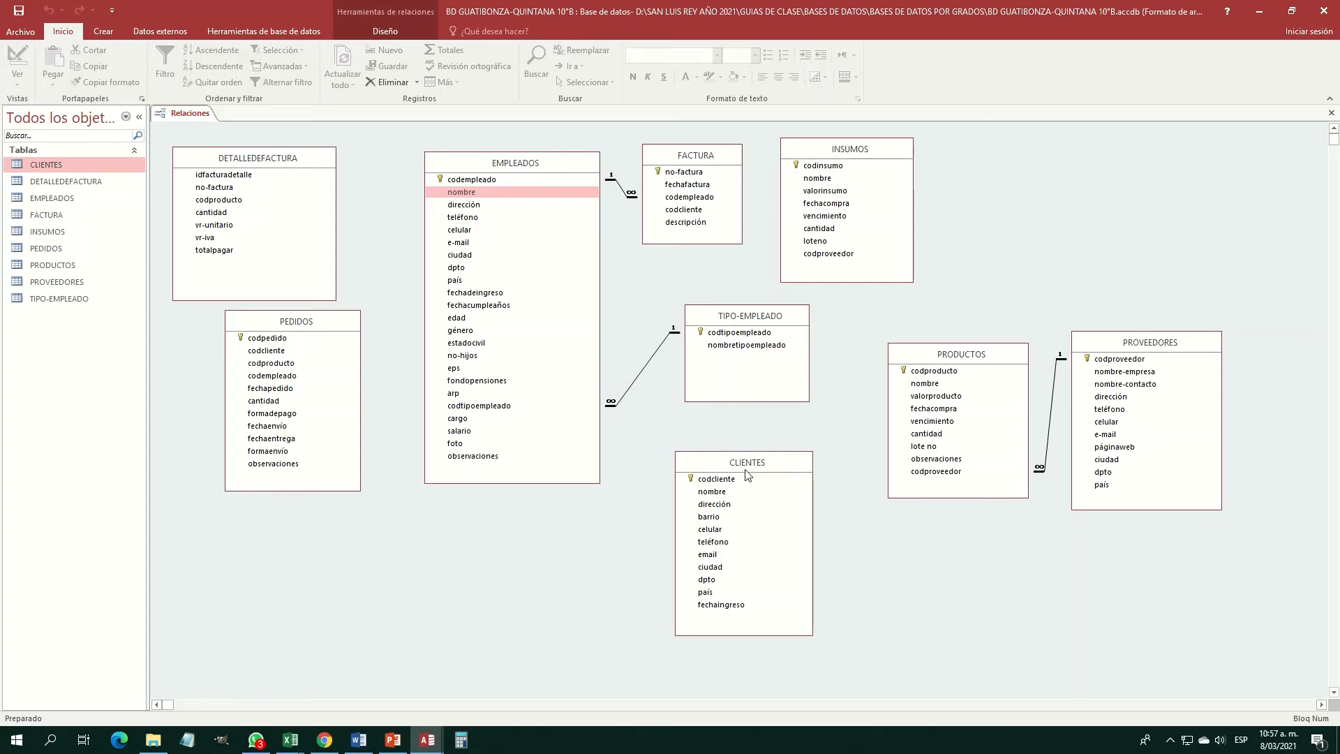
left_click_drag(847, 149, 977, 543)
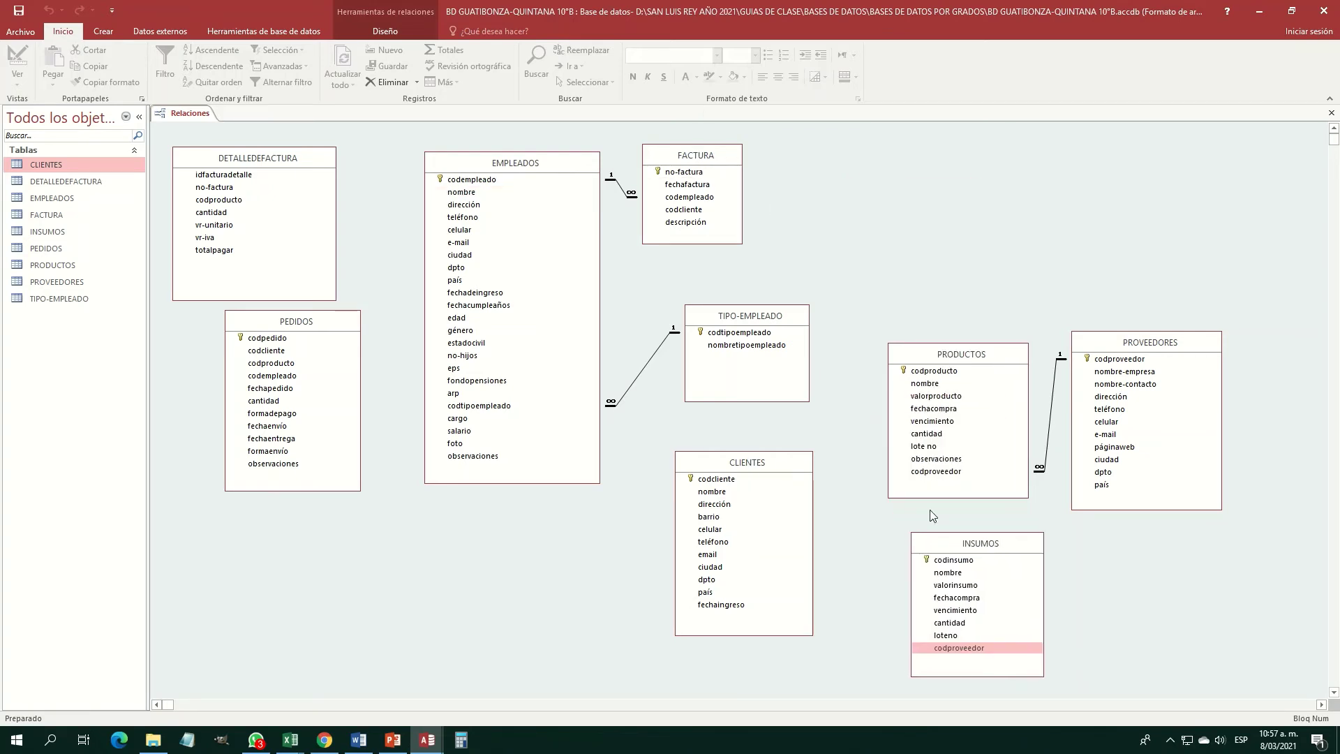
left_click_drag(794, 469, 911, 142)
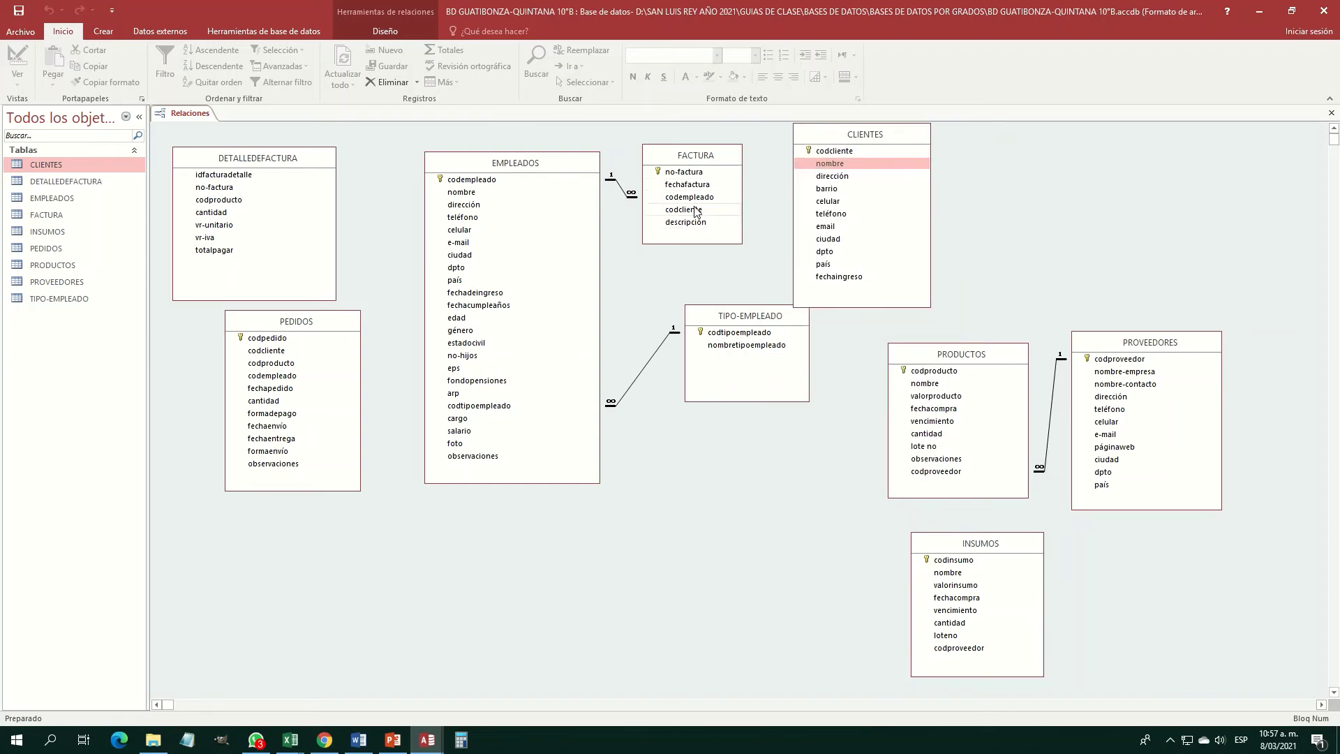
Relate CLIENTES to FACTURA through codcliente with referential integrity and cascading field updates, and save the relationships layout.
mouse_move(681, 213)
left_mouse_down()
mouse_move(792, 165)
mouse_move(720, 221)
mouse_move(682, 213)
left_mouse_up()
left_click(534, 288)
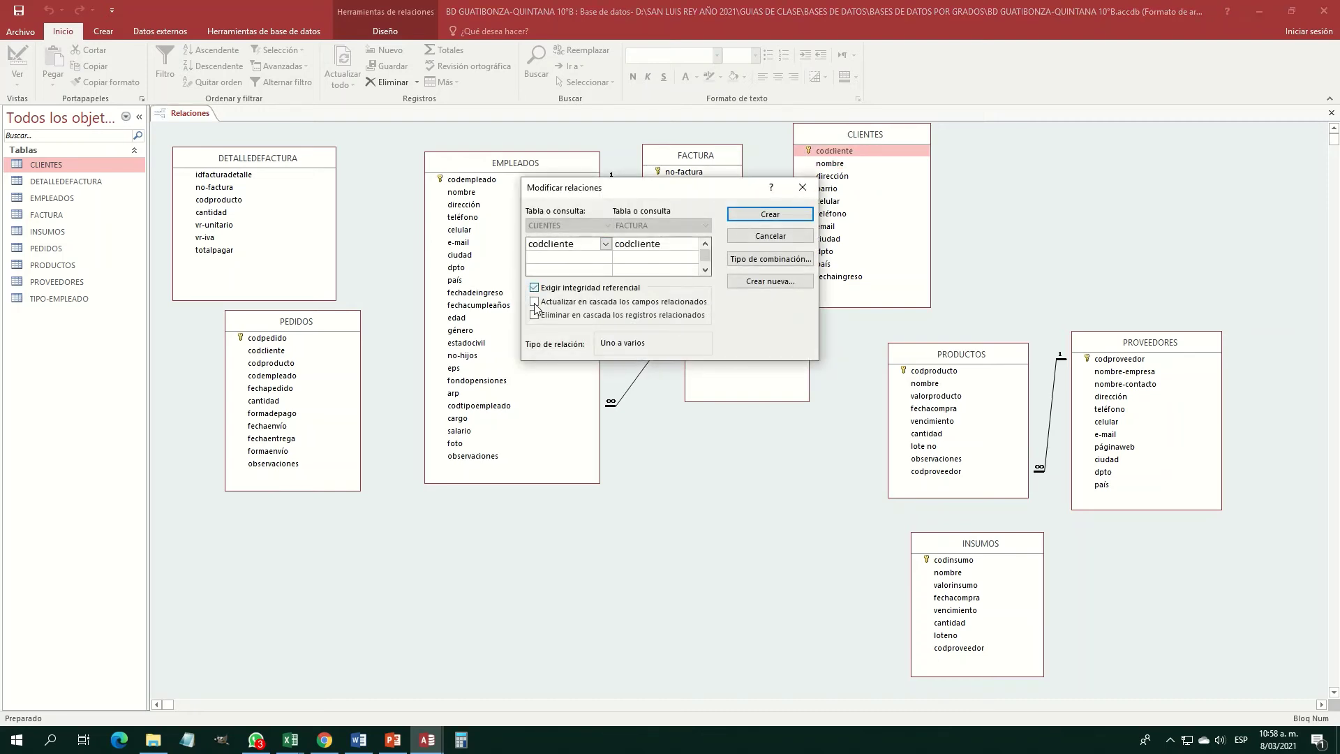
left_click(534, 303)
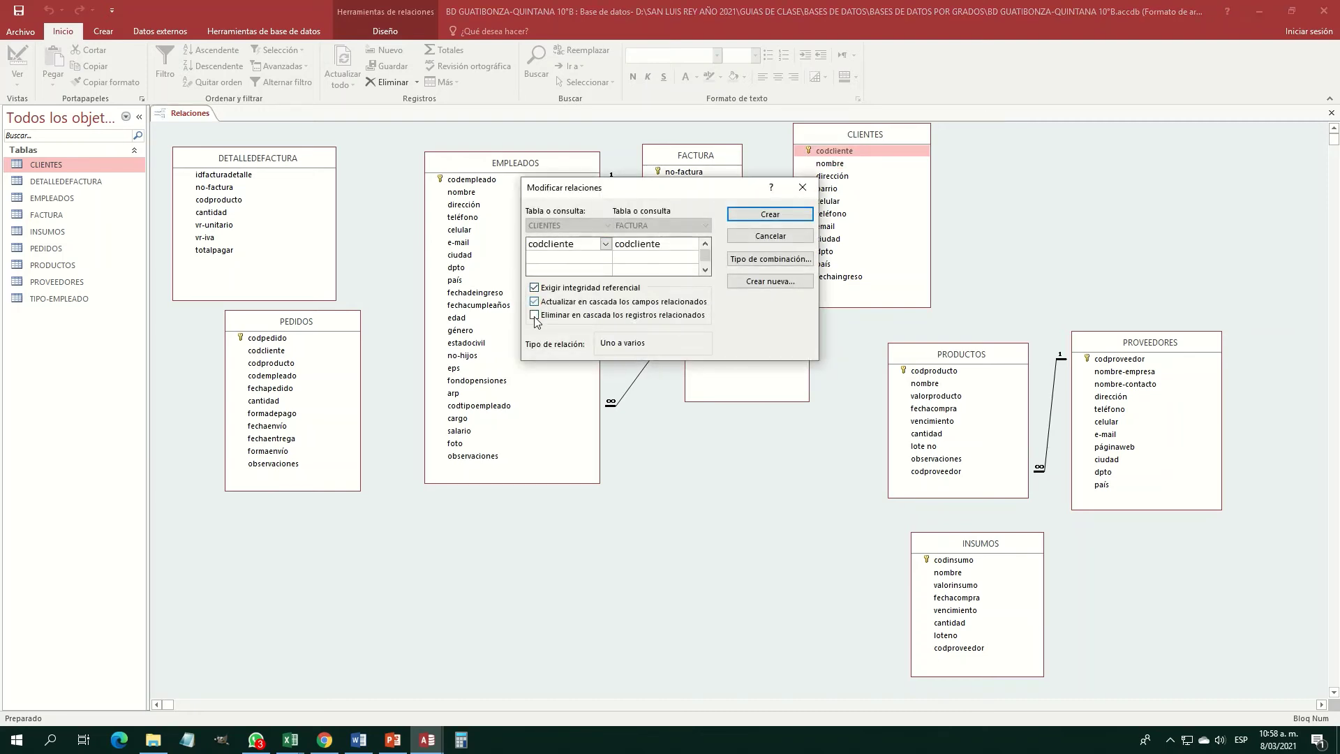
left_click(780, 215)
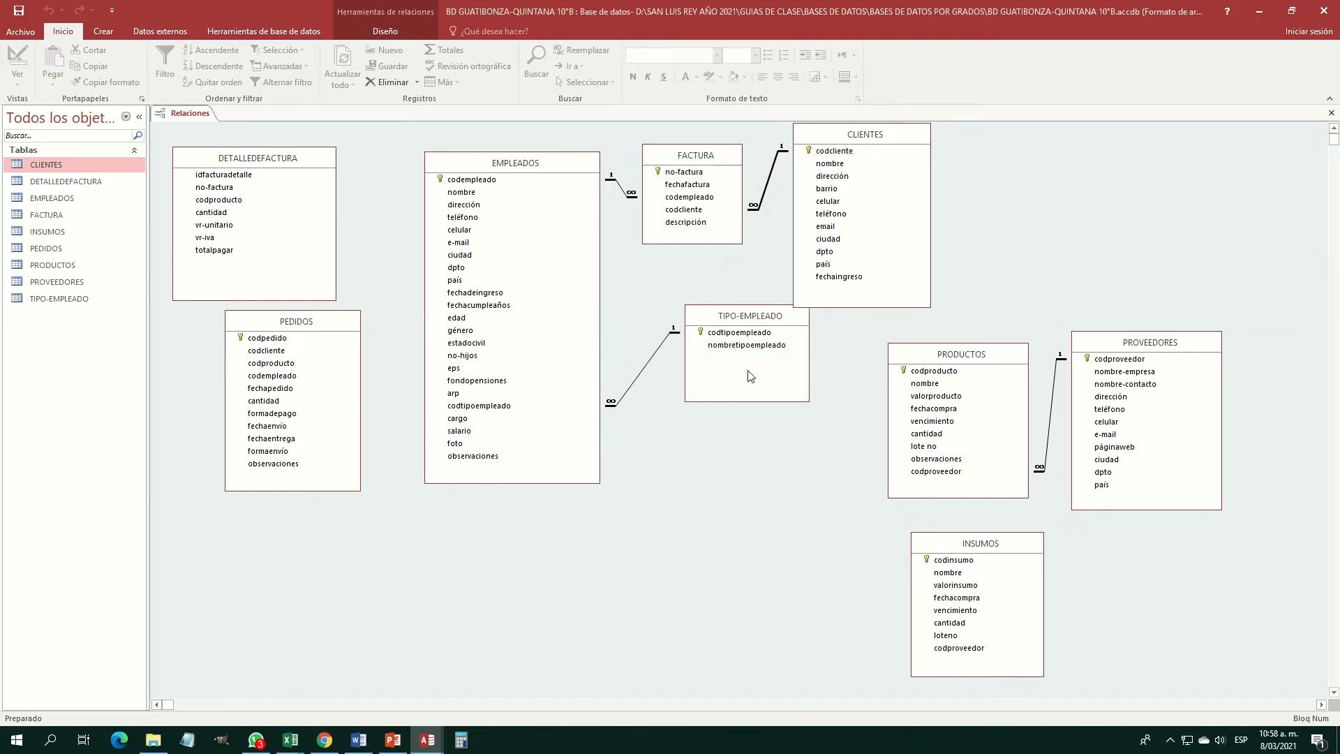
left_click(17, 11)
Try to relate cantidad in PRODUCTOS to salario in EMPLEADOS with referential integrity, cascading updates and cascading deletes.
left_click_drag(936, 438, 461, 436)
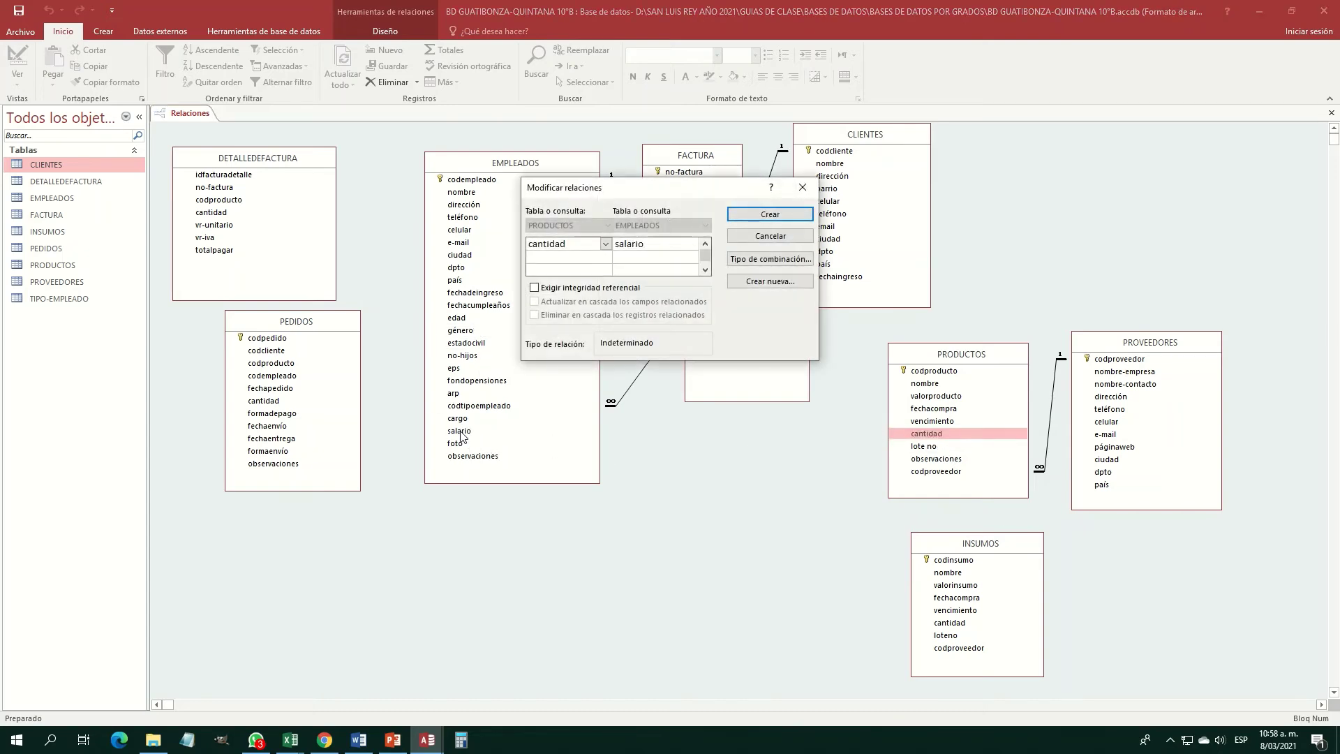
left_click(535, 289)
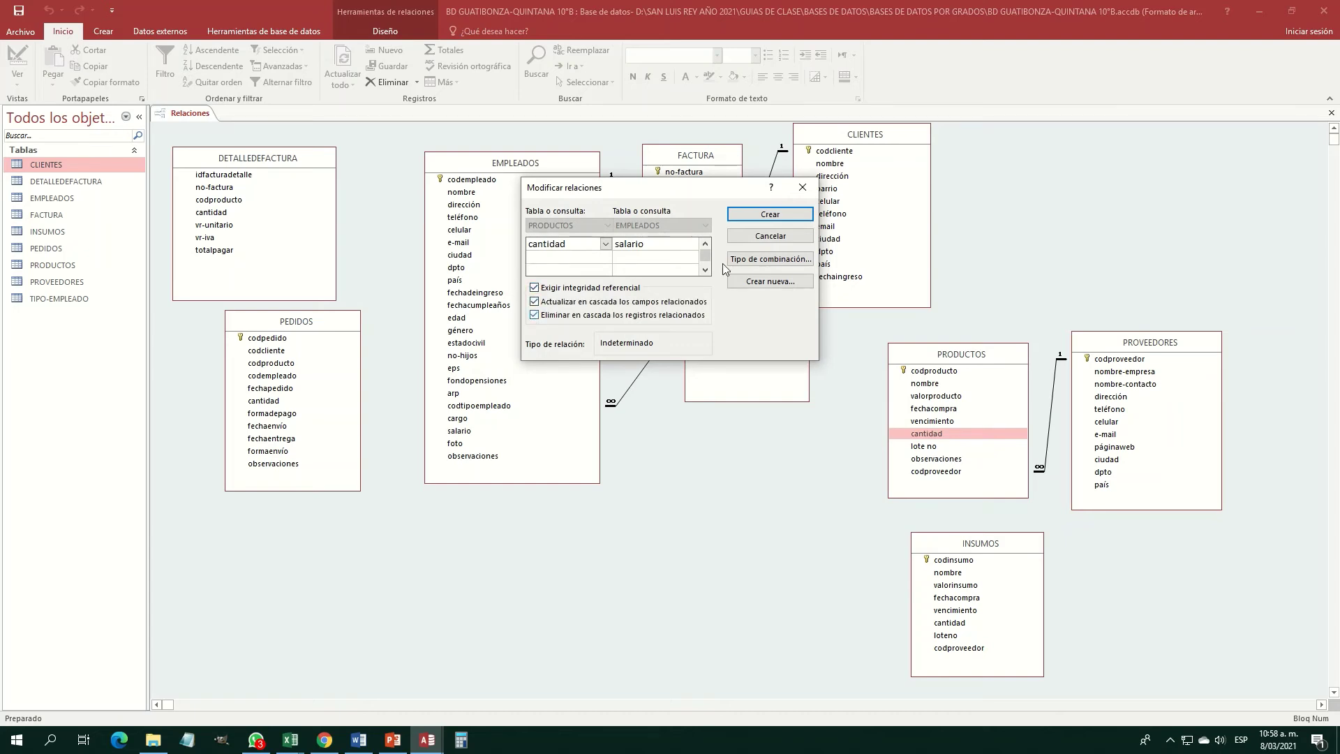
left_click(769, 214)
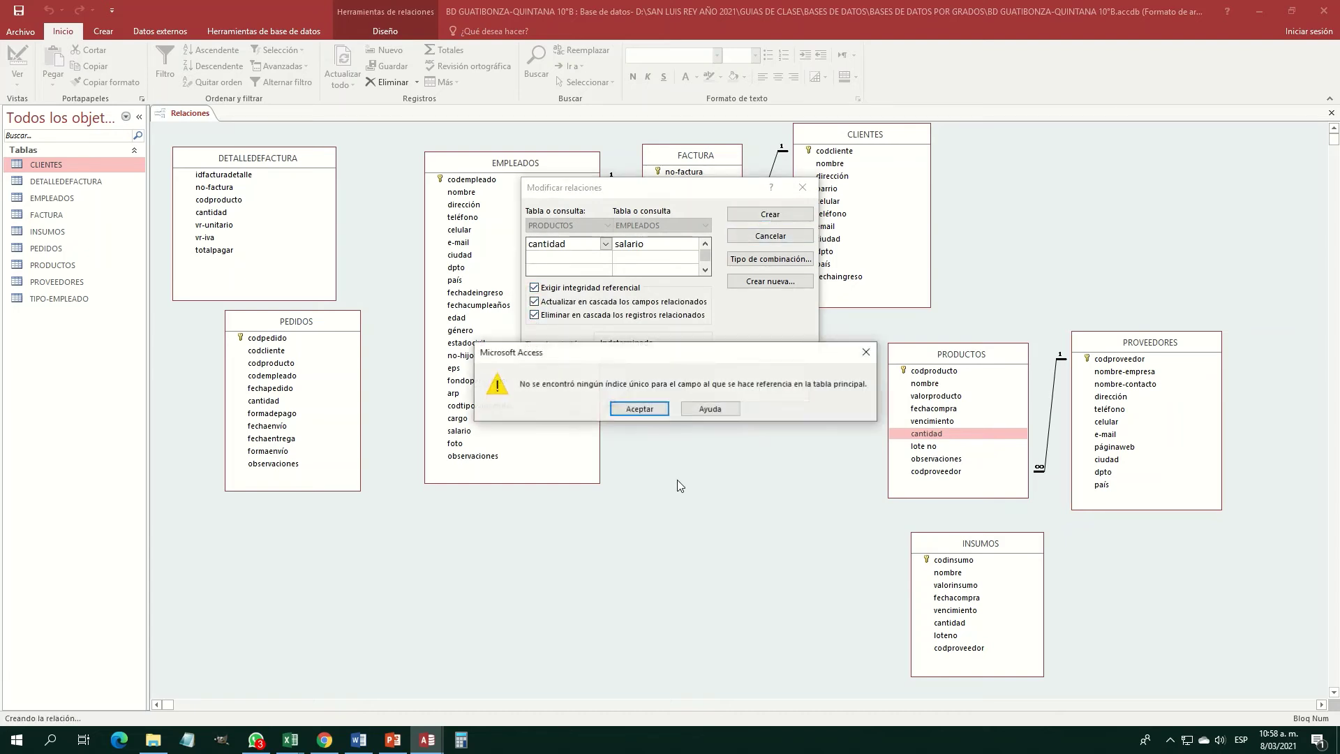
left_click(636, 409)
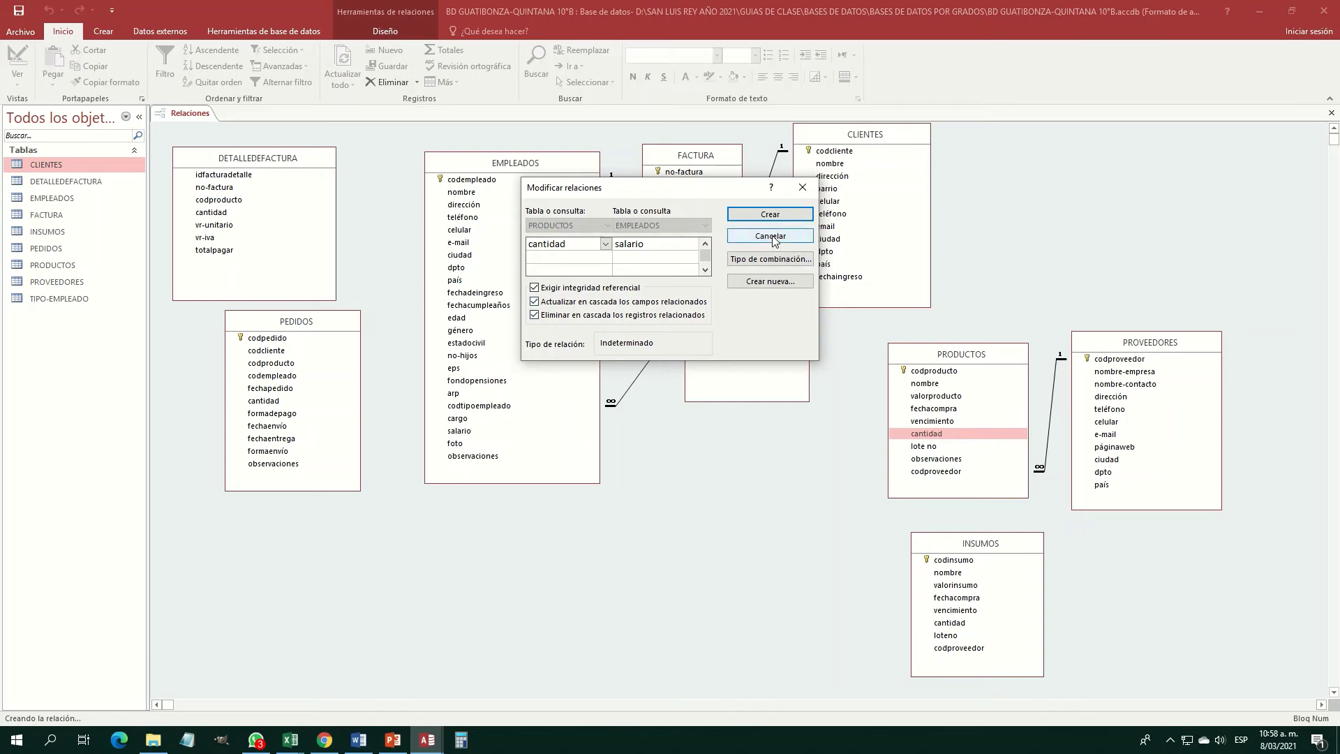
Create the relationship between cantidad in PRODUCTOS and salario in EMPLEADOS without referential integrity, and delete it from the diagram.
left_click(534, 287)
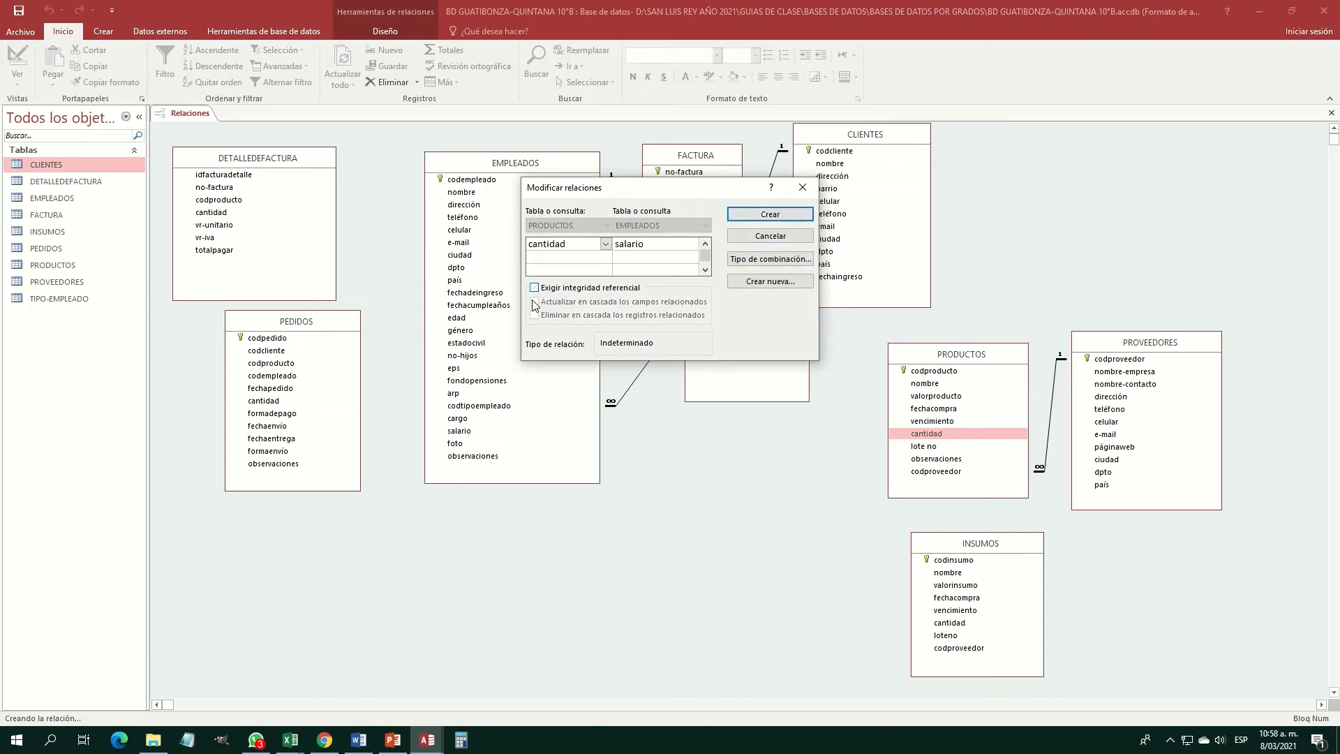
left_click(749, 219)
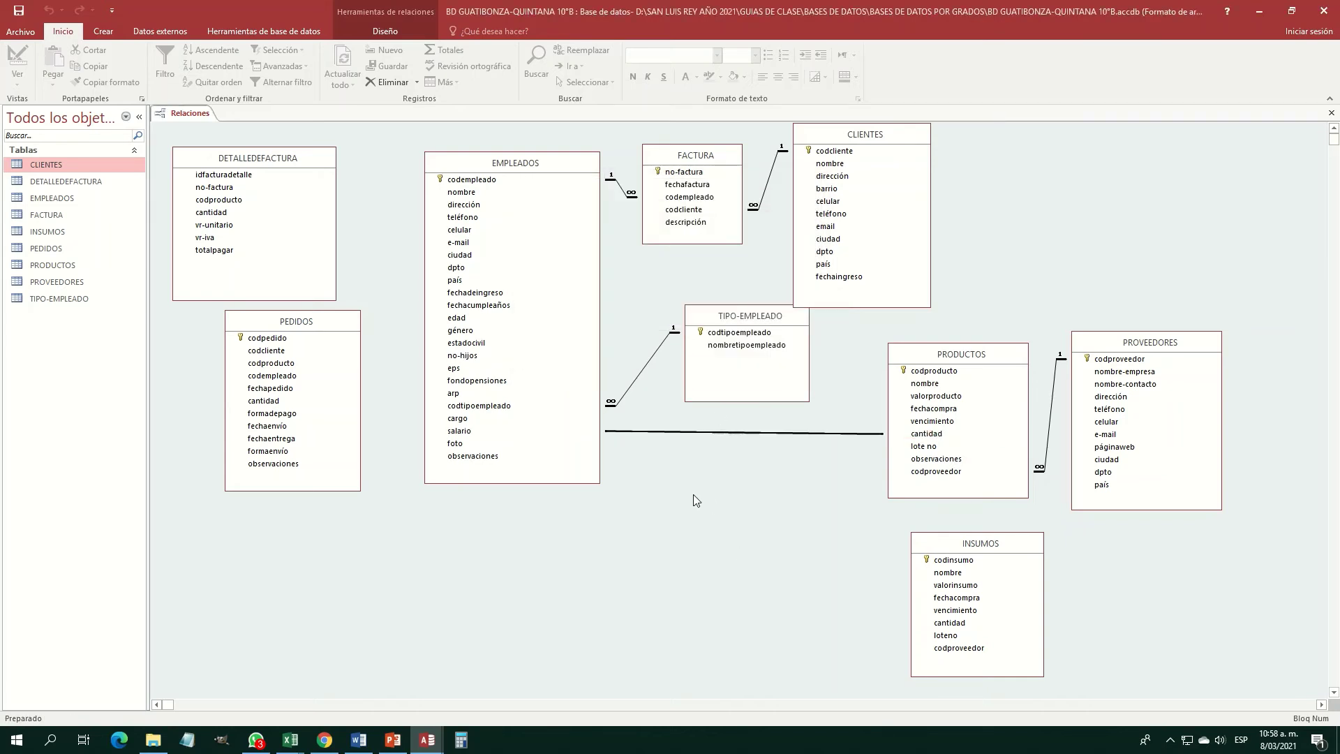
right_click(686, 437)
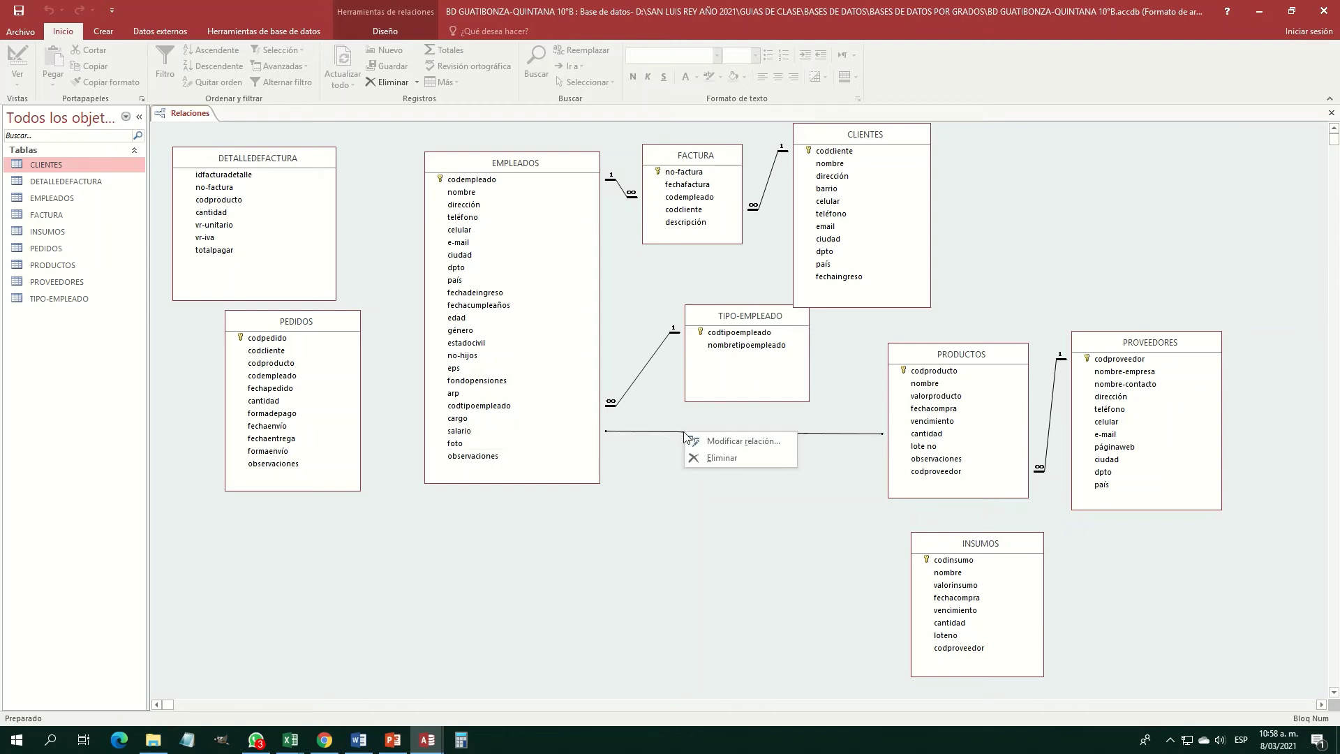
left_click(706, 455)
left_click(641, 409)
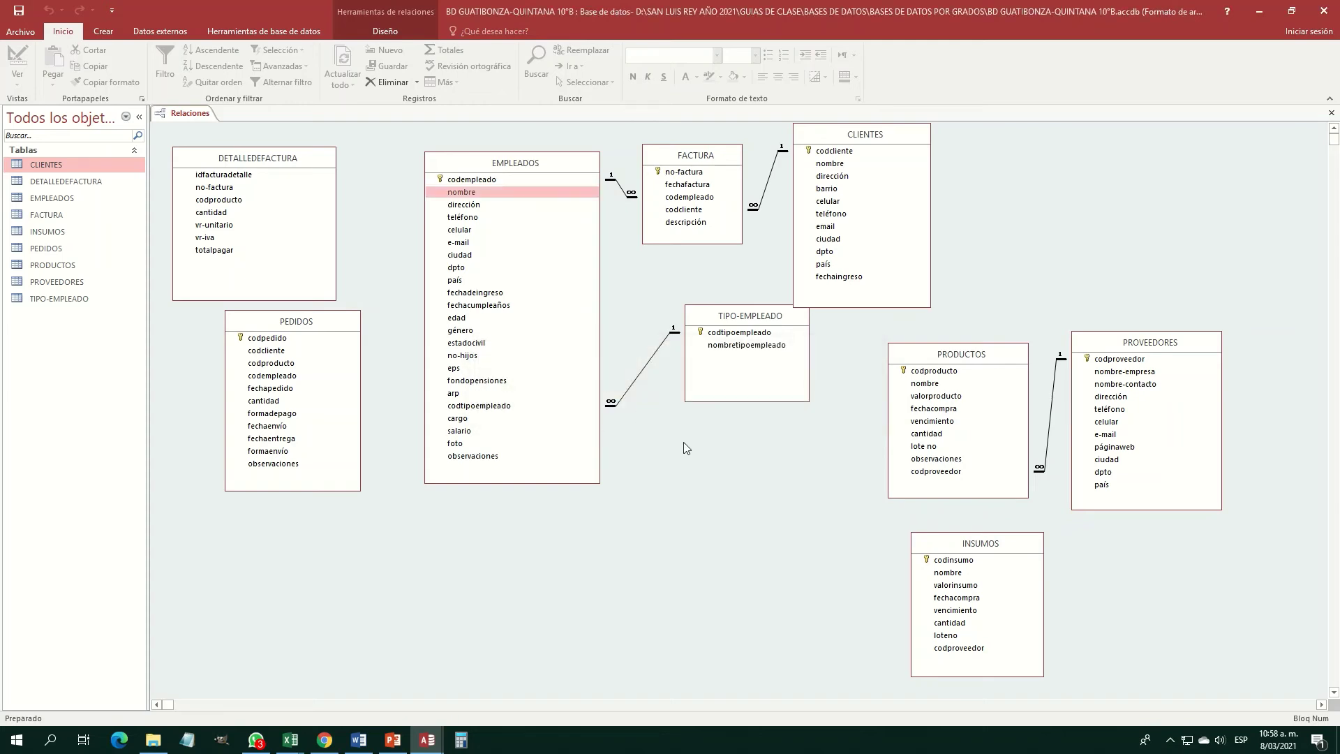
Move EMPLEADOS slightly down and away from FACTURA in the diagram, and save the relationships layout.
left_click_drag(564, 165, 550, 181)
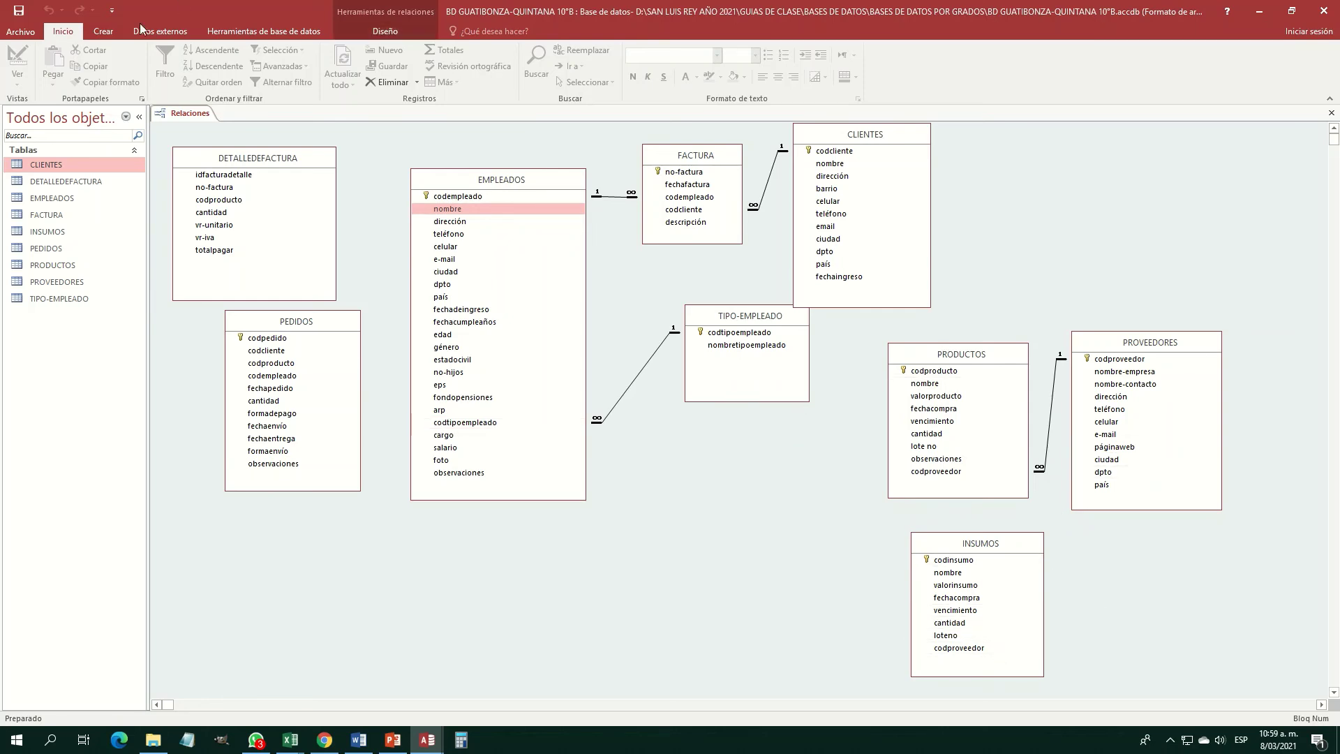
left_click(20, 8)
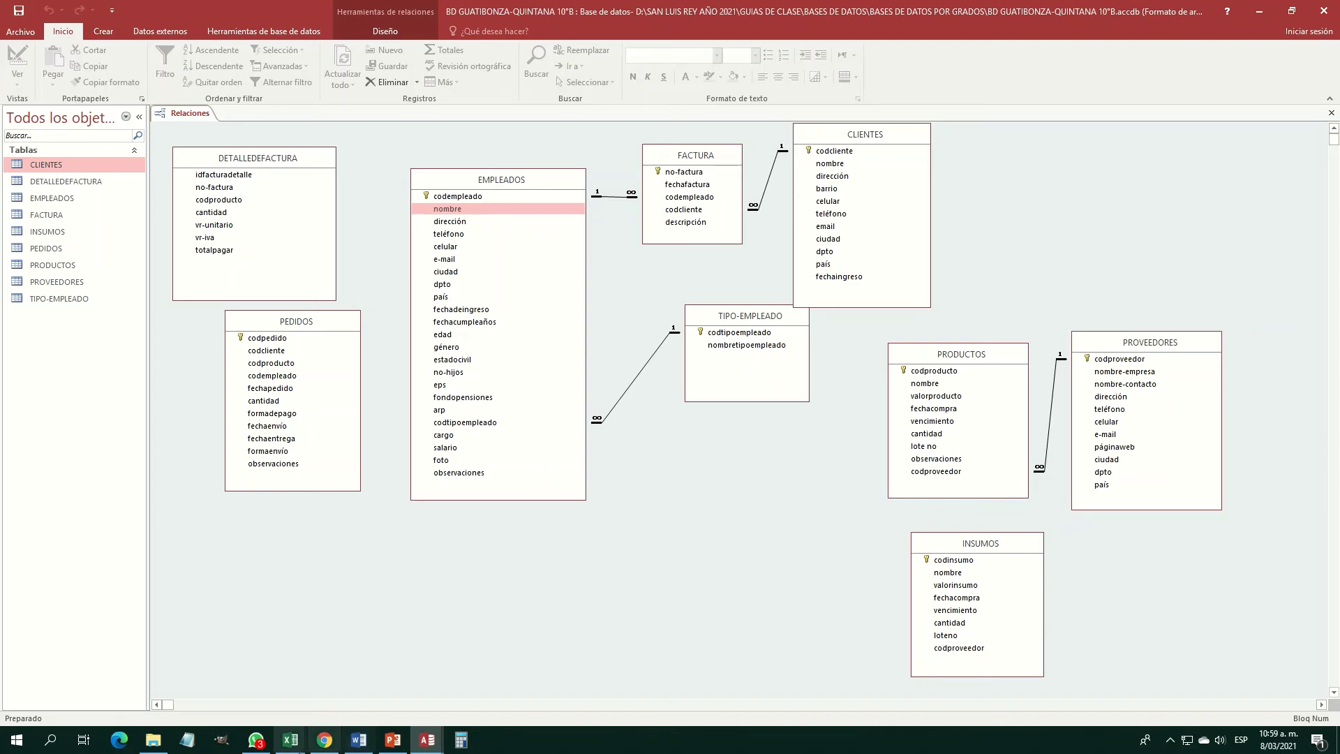
Switch to the PowerPoint presentation "Presentación introducción a las bases de datos".
left_click(393, 741)
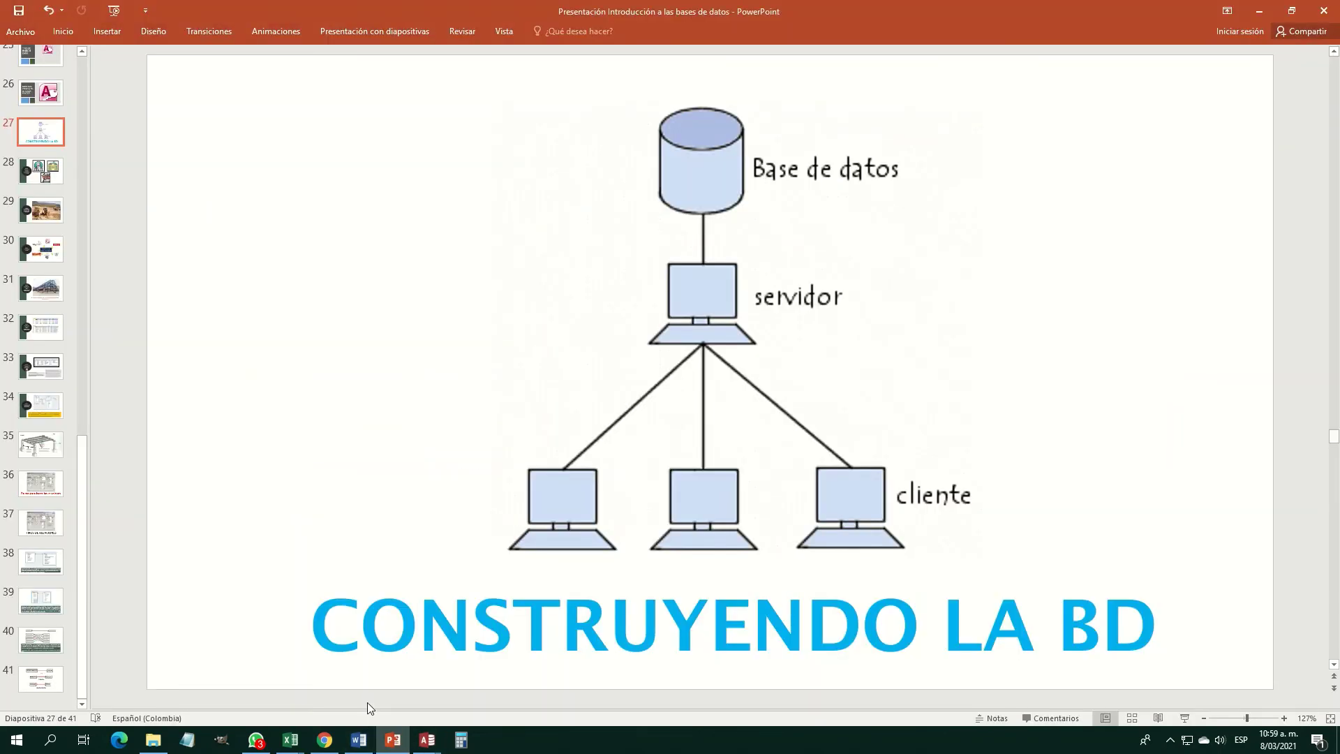